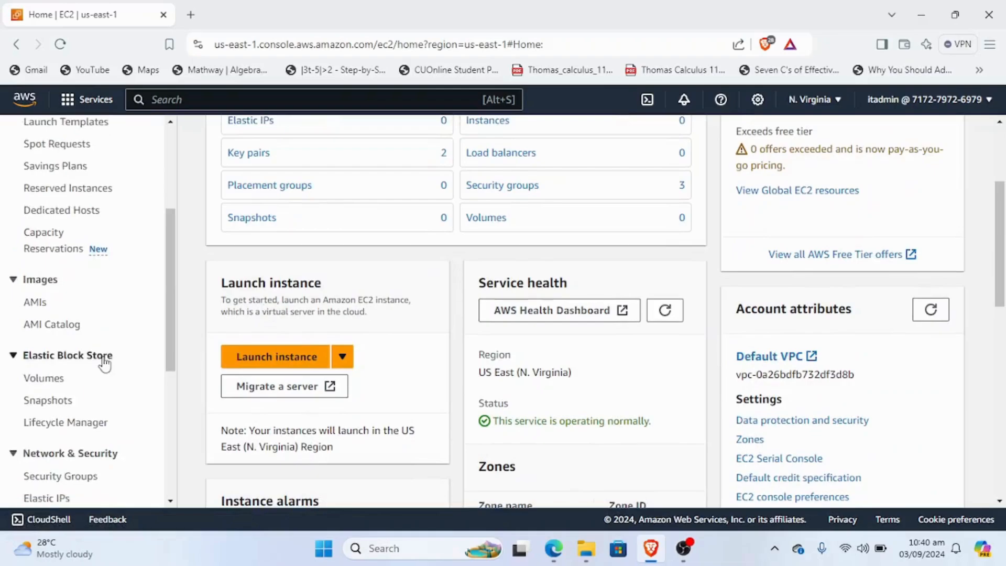
Step: Create an RSA key pair named web01 in .pem format and save the web01 PEM file in the Downloads folder
{"action": "left_click", "coordinate": [51, 337]}
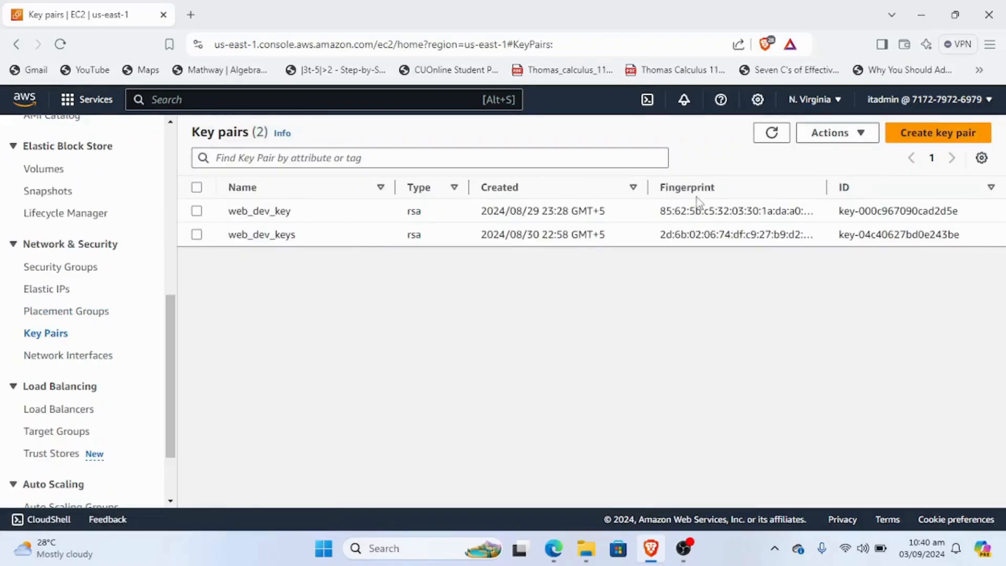
{"action": "left_click", "coordinate": [917, 142]}
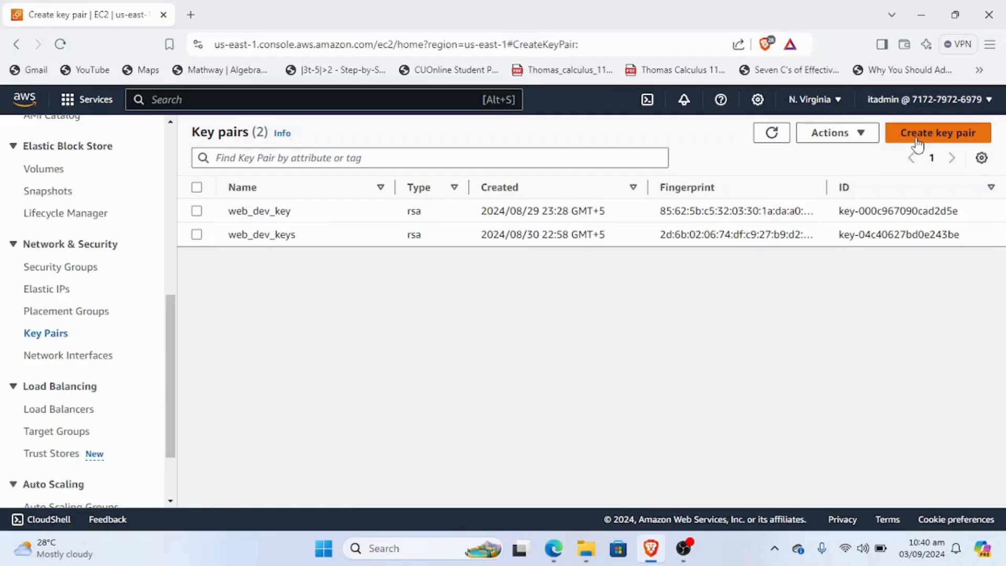
{"action": "left_click", "coordinate": [247, 314]}
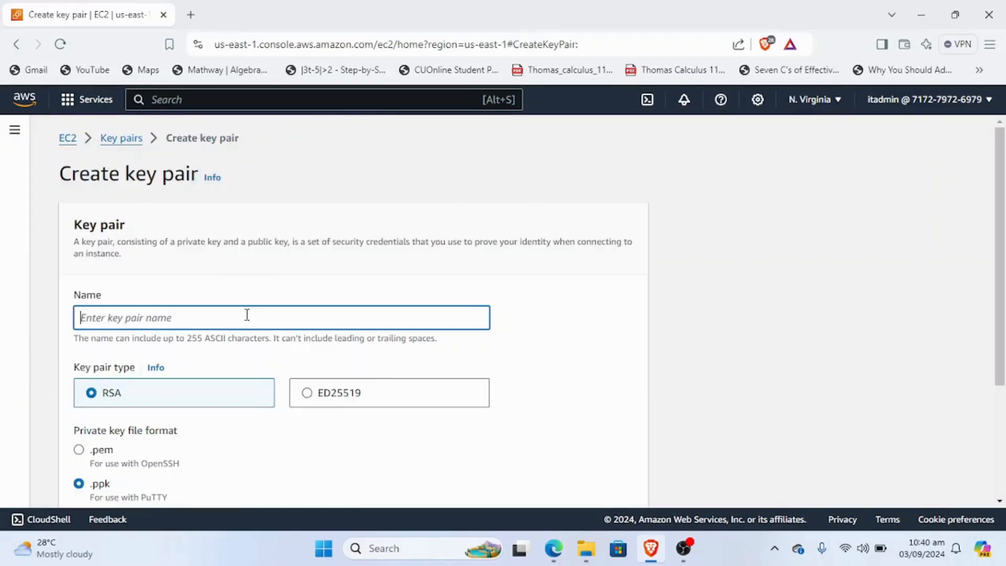
{"action": "type", "text": "web01"}
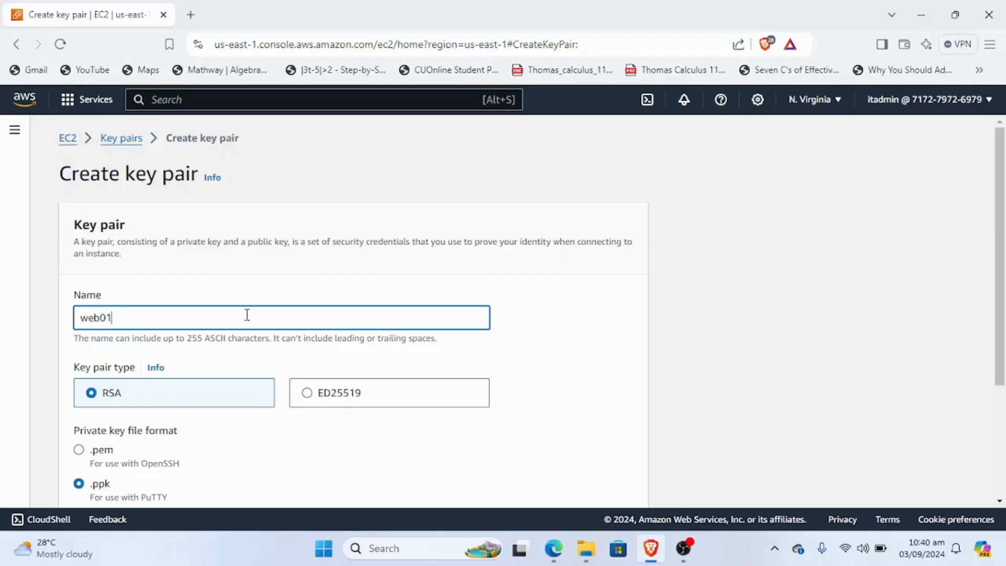
{"action": "scroll", "coordinate": [247, 315], "scroll_direction": "down", "scroll_amount": 2}
{"action": "left_click", "coordinate": [79, 336]}
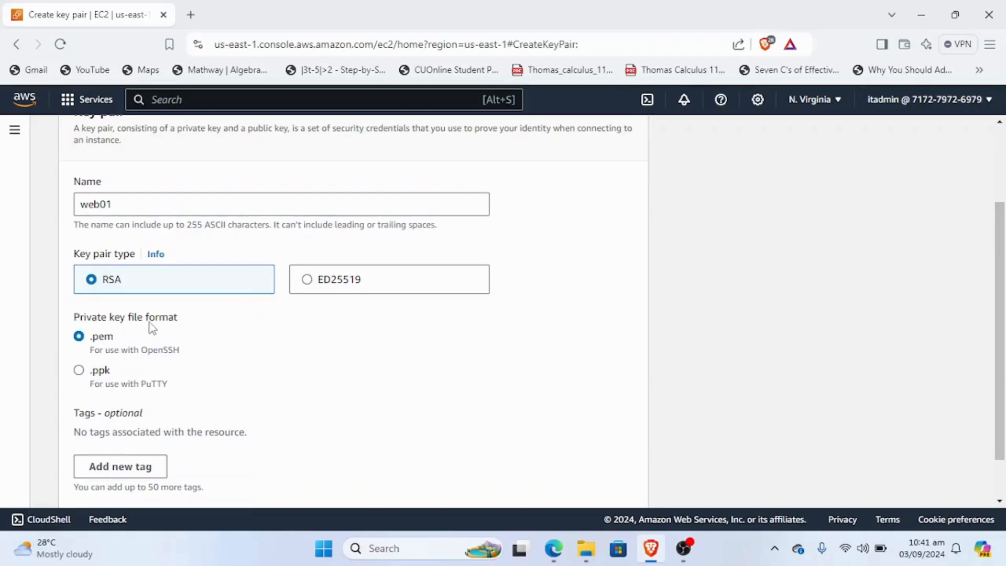
{"action": "scroll", "coordinate": [152, 328], "scroll_direction": "down", "scroll_amount": 1}
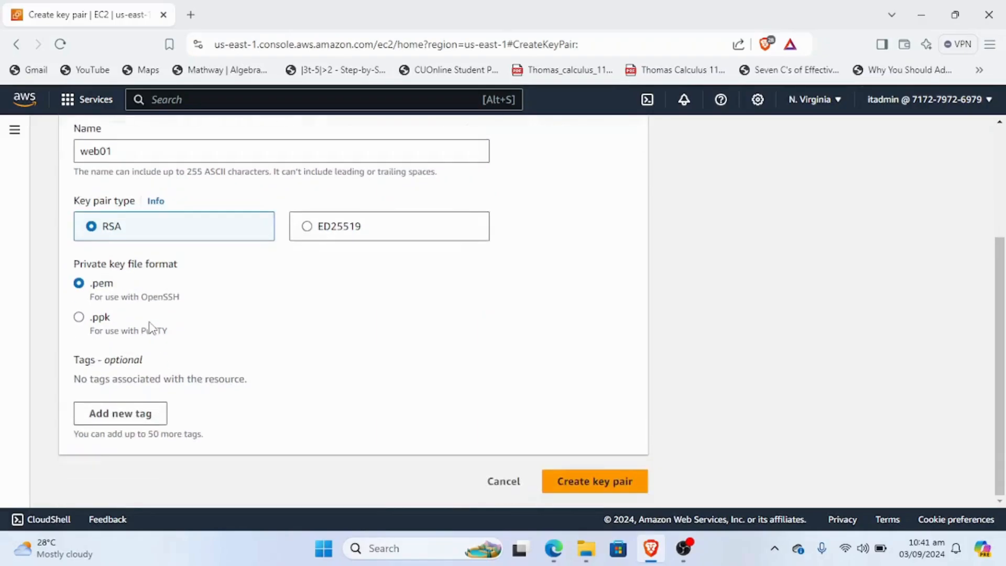
{"action": "left_click", "coordinate": [568, 485]}
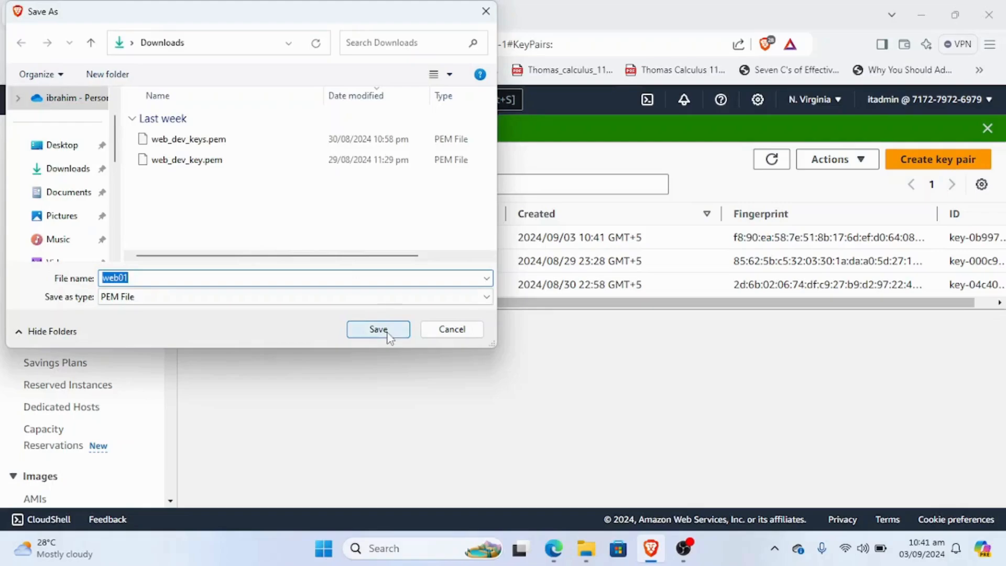
{"action": "left_click", "coordinate": [387, 334]}
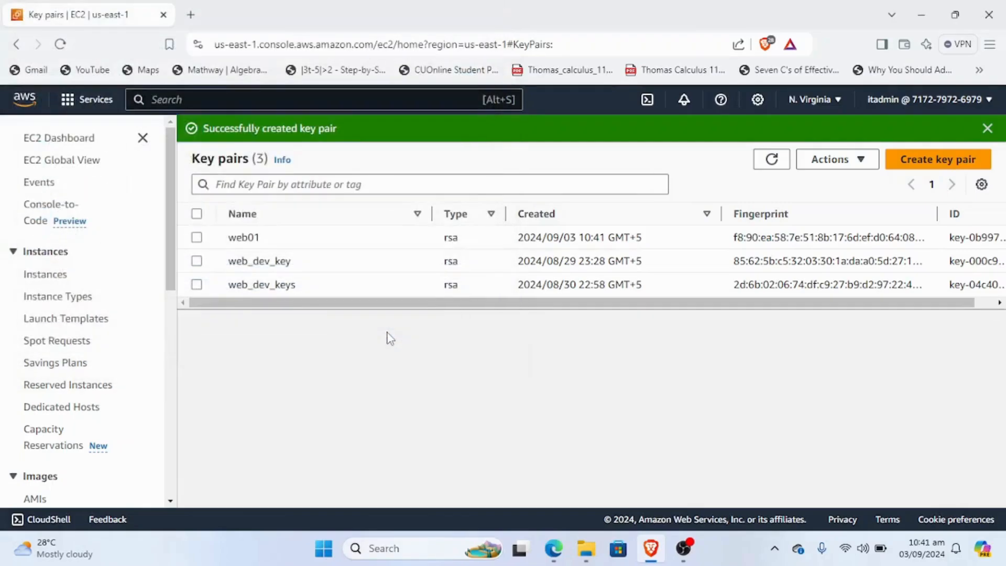
Step: Delete the web-sg and web-server-sg security groups, confirming with "delete", and refresh the security group list
{"action": "scroll", "coordinate": [77, 346], "scroll_direction": "down", "scroll_amount": 6}
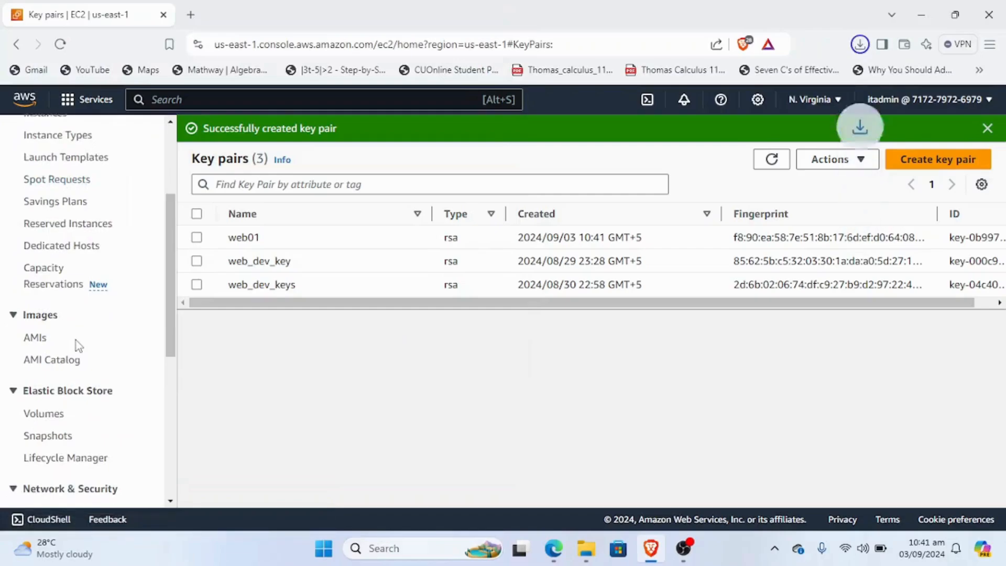
{"action": "scroll", "coordinate": [78, 347], "scroll_direction": "down", "scroll_amount": 2}
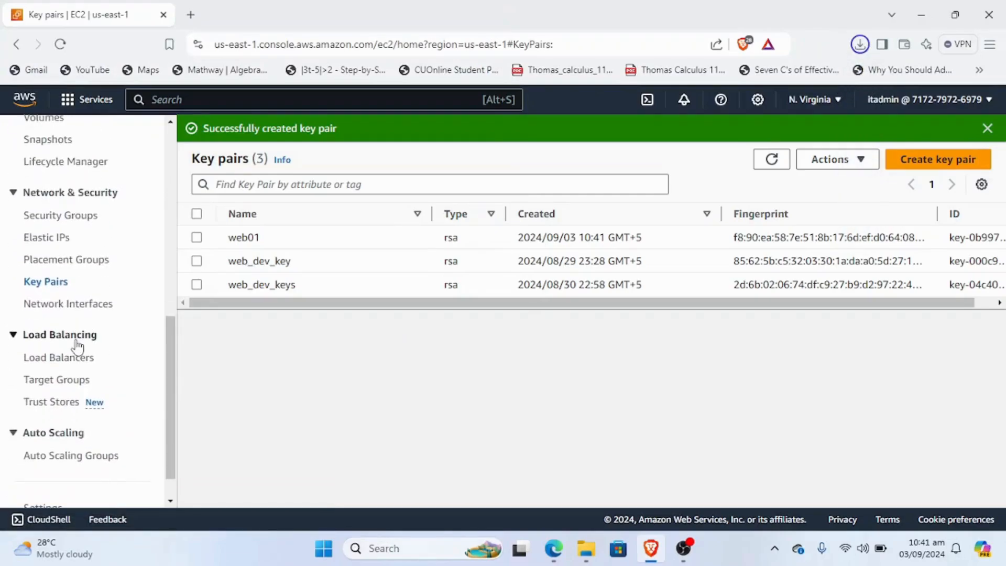
{"action": "left_click", "coordinate": [72, 221]}
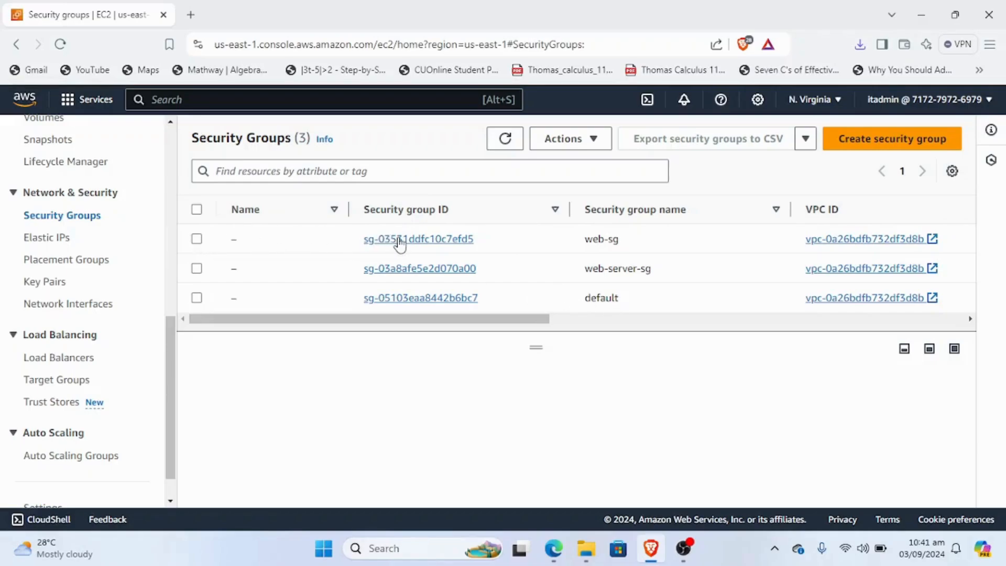
{"action": "left_click", "coordinate": [197, 239]}
{"action": "left_click", "coordinate": [198, 269]}
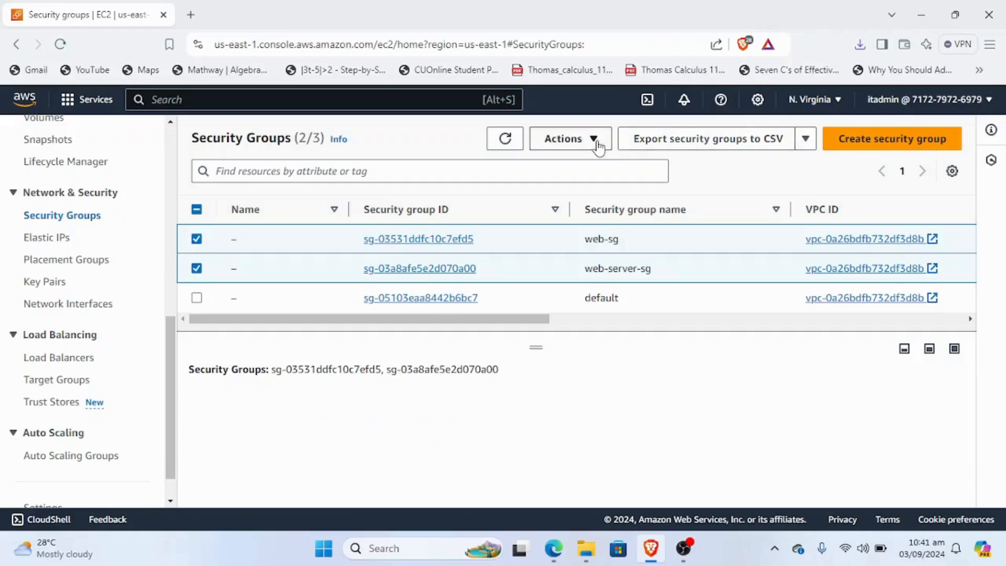
{"action": "left_click", "coordinate": [597, 141]}
{"action": "left_click", "coordinate": [584, 300]}
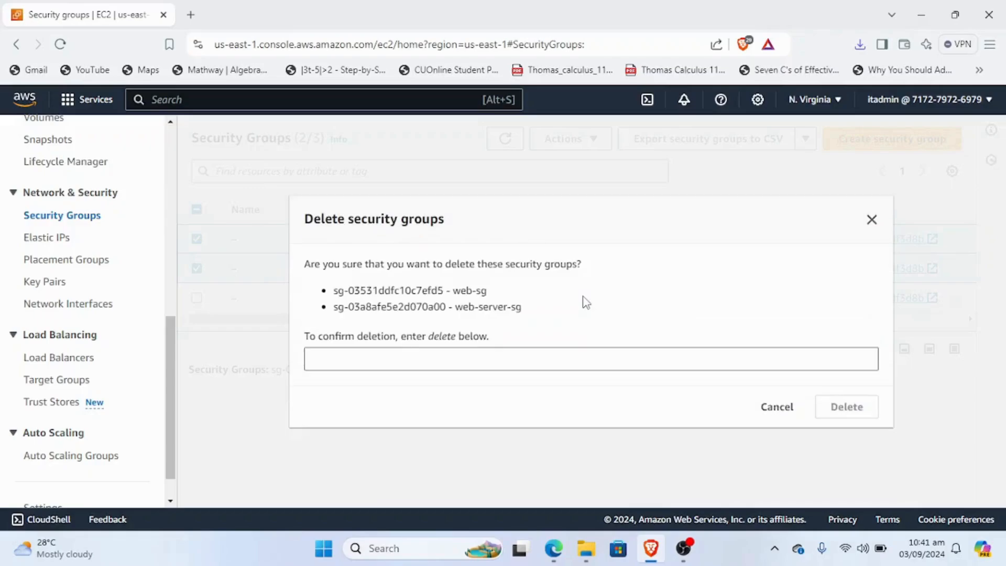
{"action": "left_click", "coordinate": [459, 353]}
{"action": "type", "text": "deleyt"}
{"action": "key", "text": "BackSpace"}
{"action": "key", "text": "BackSpace"}
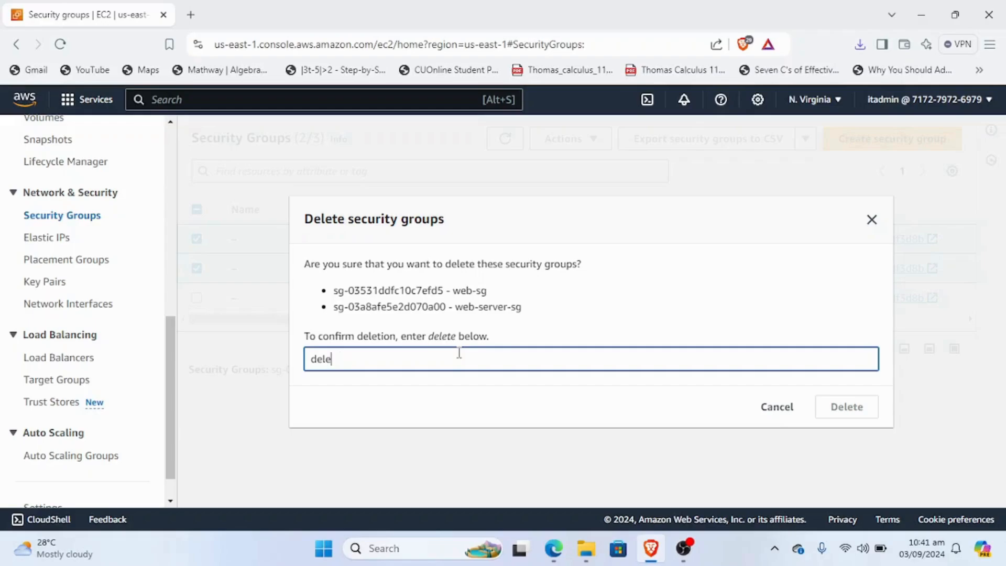
{"action": "type", "text": "te"}
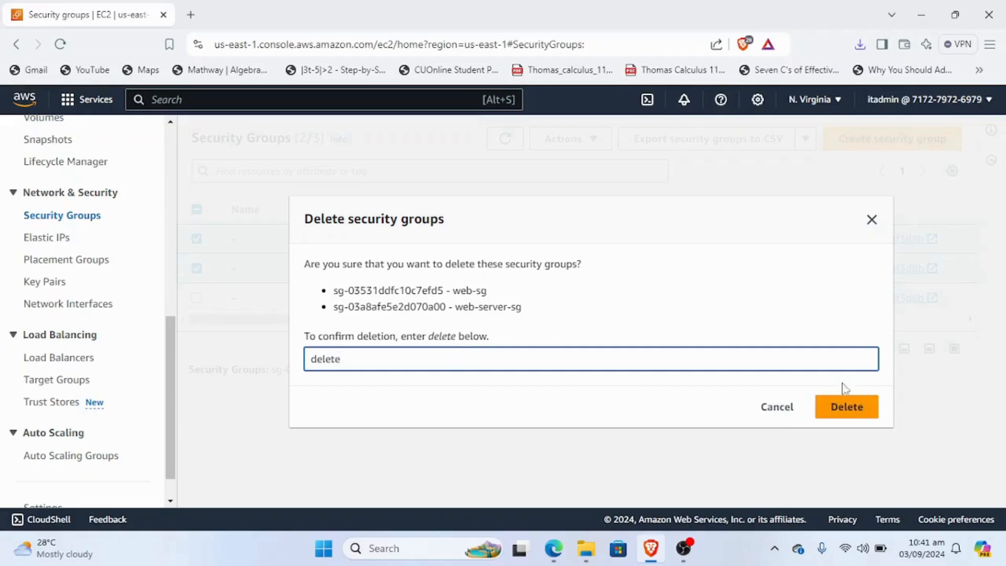
{"action": "left_click", "coordinate": [848, 409]}
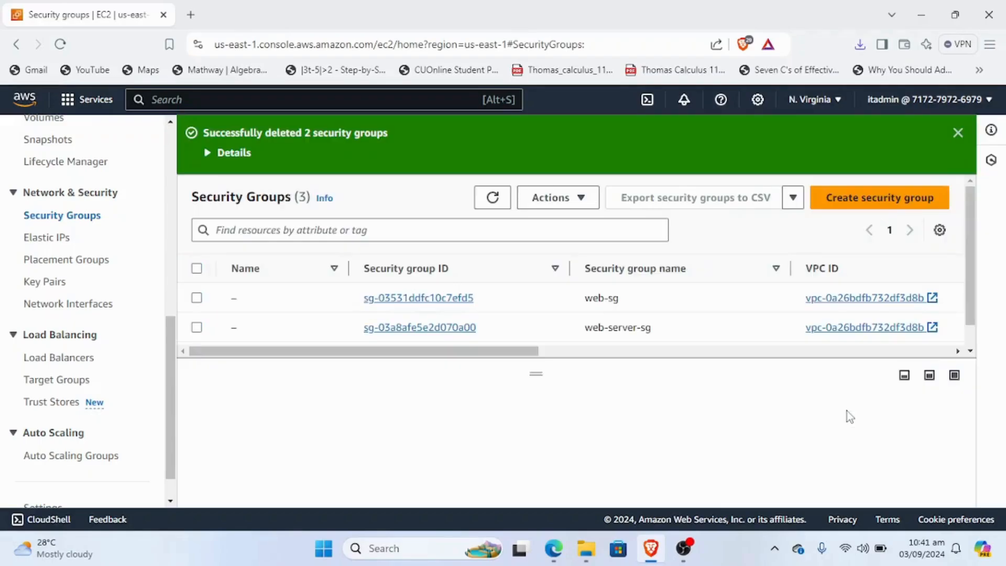
{"action": "scroll", "coordinate": [636, 283], "scroll_direction": "down", "scroll_amount": 1}
{"action": "scroll", "coordinate": [636, 283], "scroll_direction": "up", "scroll_amount": 1}
{"action": "left_click", "coordinate": [496, 201]}
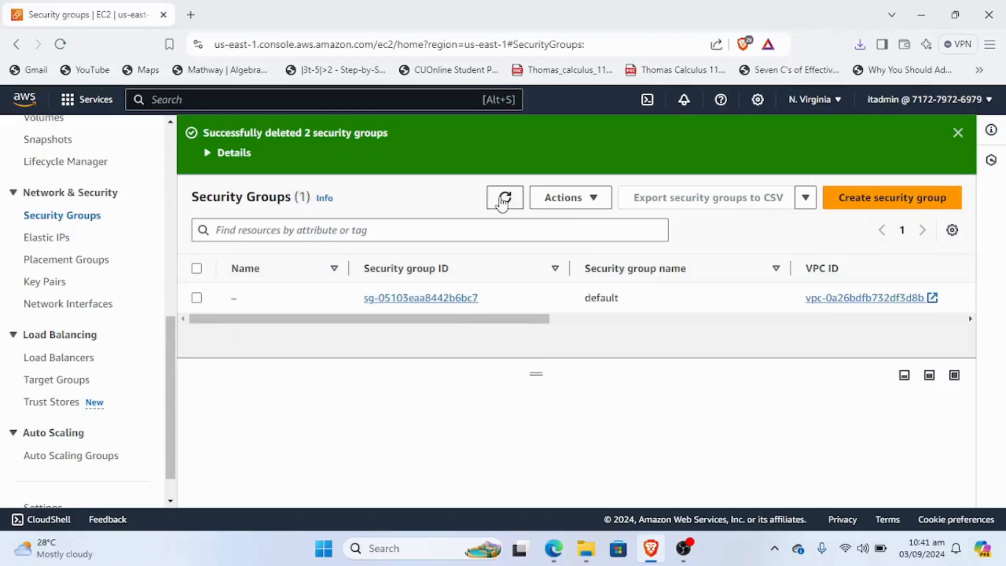
Step: Start a new security group with tween-web-dev-sg as both its name and its description
{"action": "left_click", "coordinate": [849, 206]}
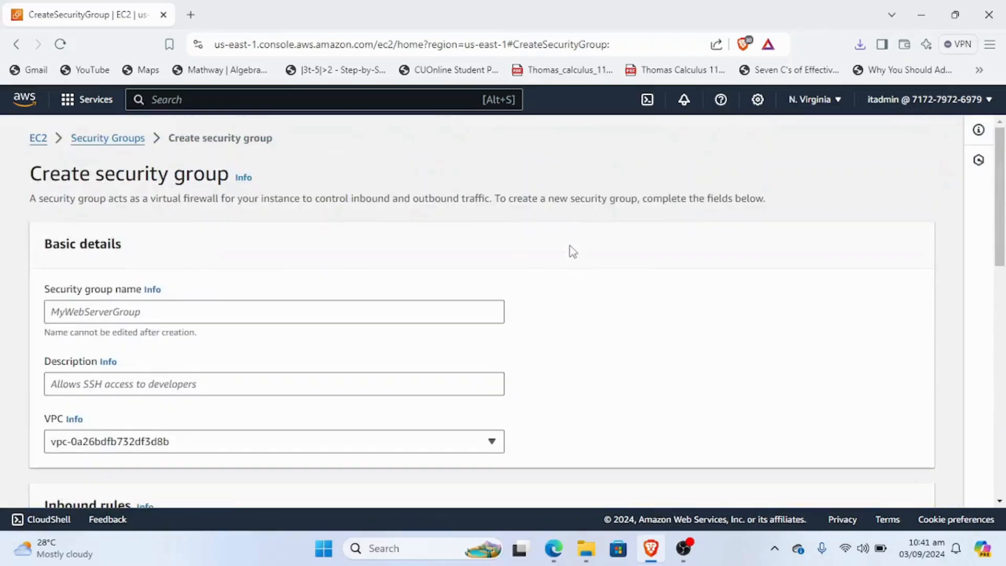
{"action": "scroll", "coordinate": [572, 251], "scroll_direction": "down", "scroll_amount": 1}
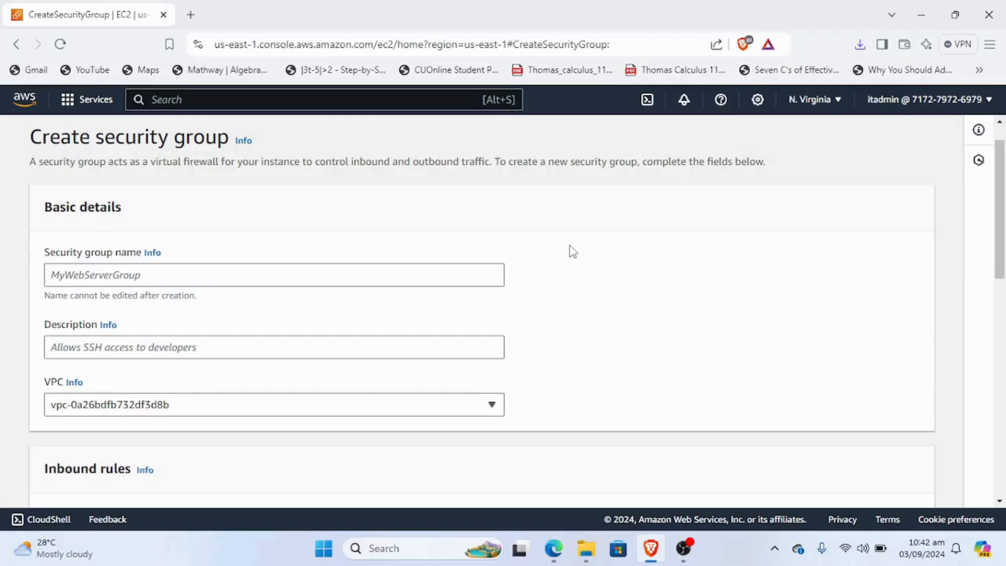
{"action": "left_click", "coordinate": [348, 277]}
{"action": "type", "text": "twee"}
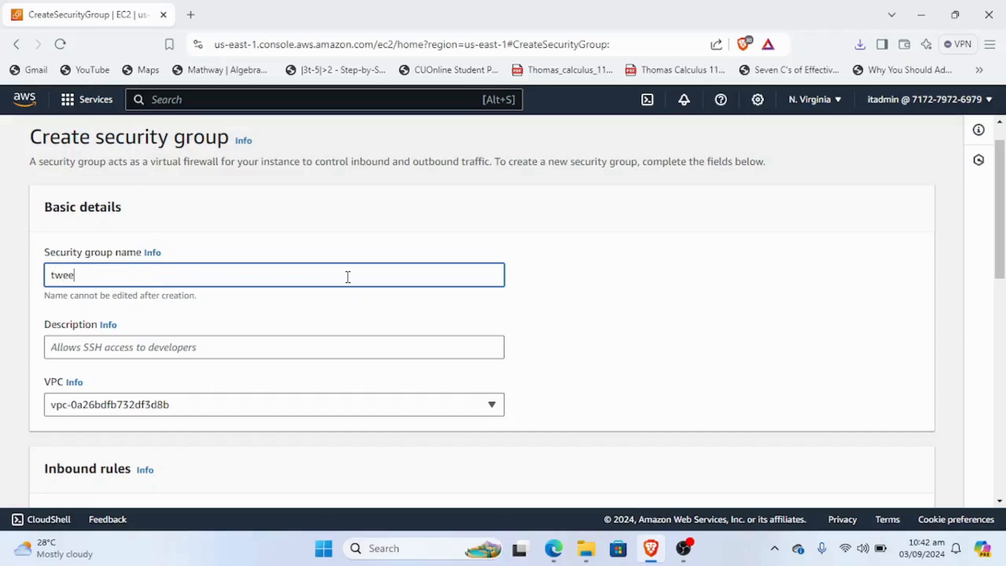
{"action": "type", "text": "n-web-dev-sg"}
{"action": "left_click_drag", "start_coordinate": [183, 264], "coordinate": [2, 251]}
{"action": "key", "text": "ctrl+c"}
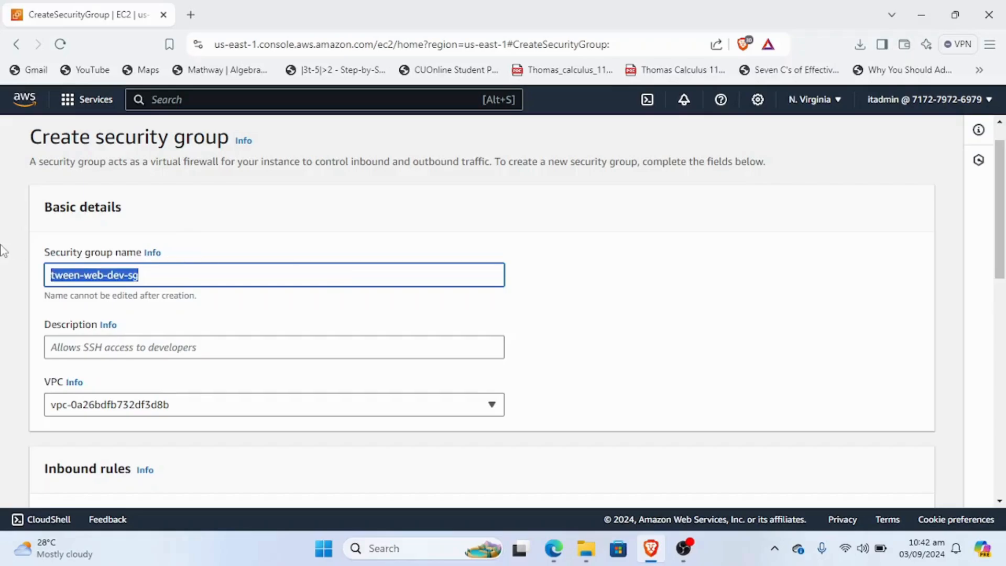
{"action": "left_click", "coordinate": [153, 347]}
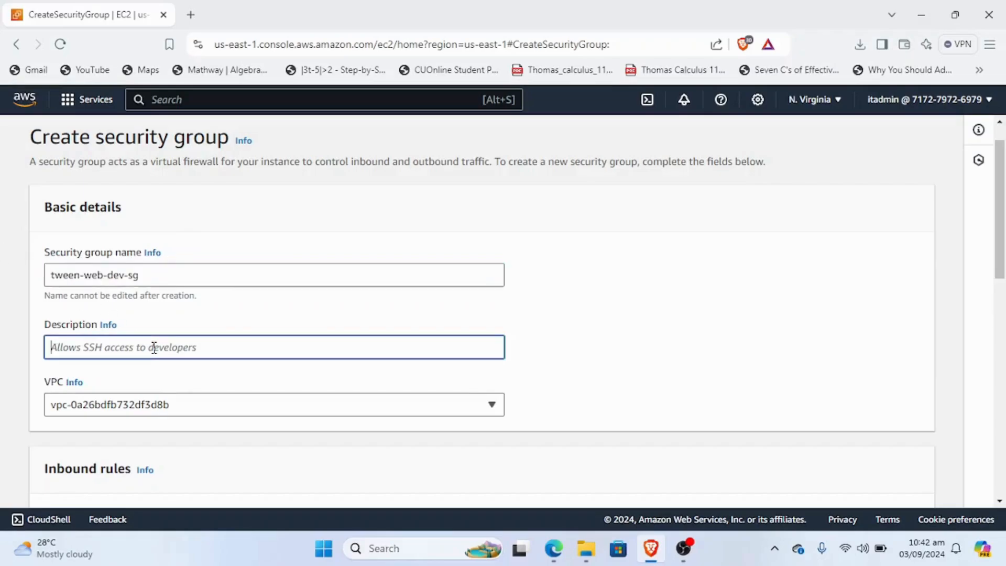
{"action": "key", "text": "ctrl+v"}
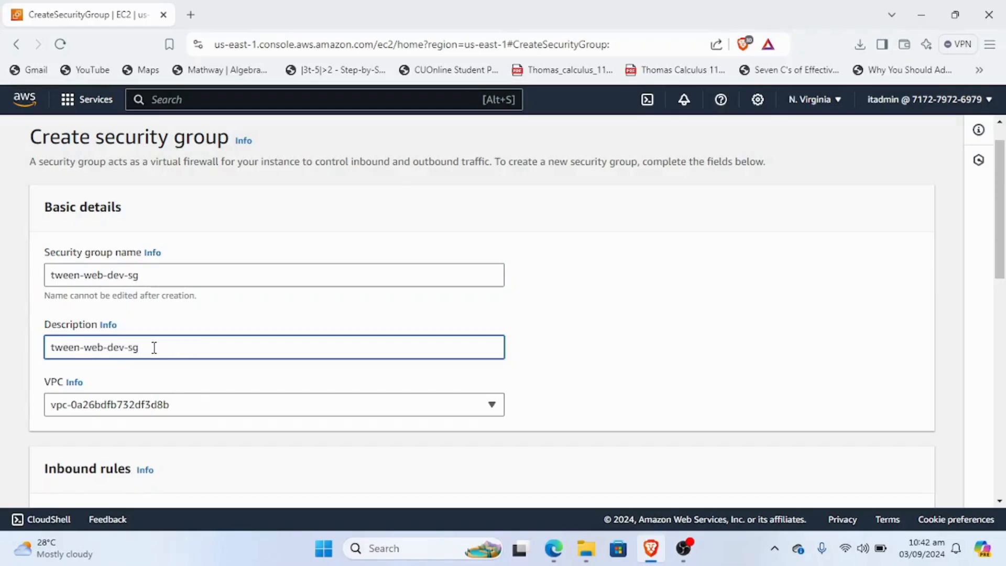
Step: Review the inbound and outbound rule sections of the new security group
{"action": "scroll", "coordinate": [206, 392], "scroll_direction": "down", "scroll_amount": 5}
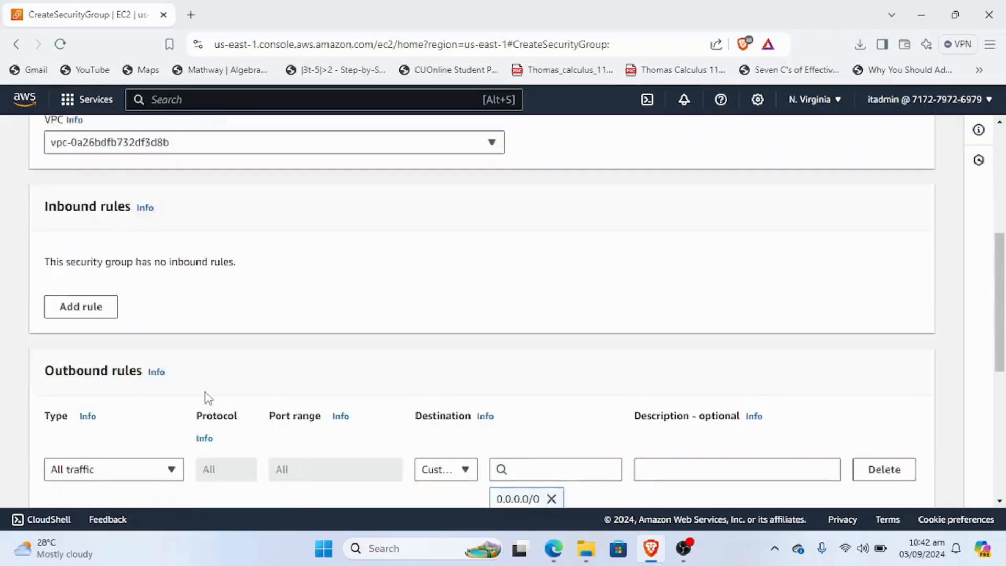
{"action": "scroll", "coordinate": [206, 392], "scroll_direction": "down", "scroll_amount": 2}
{"action": "scroll", "coordinate": [205, 392], "scroll_direction": "up", "scroll_amount": 3}
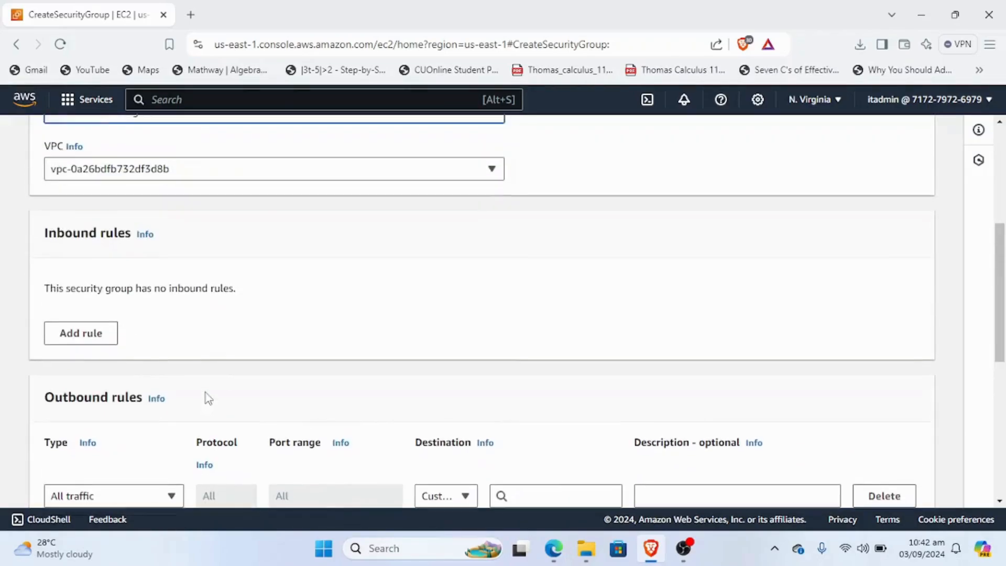
{"action": "scroll", "coordinate": [164, 334], "scroll_direction": "down", "scroll_amount": 1}
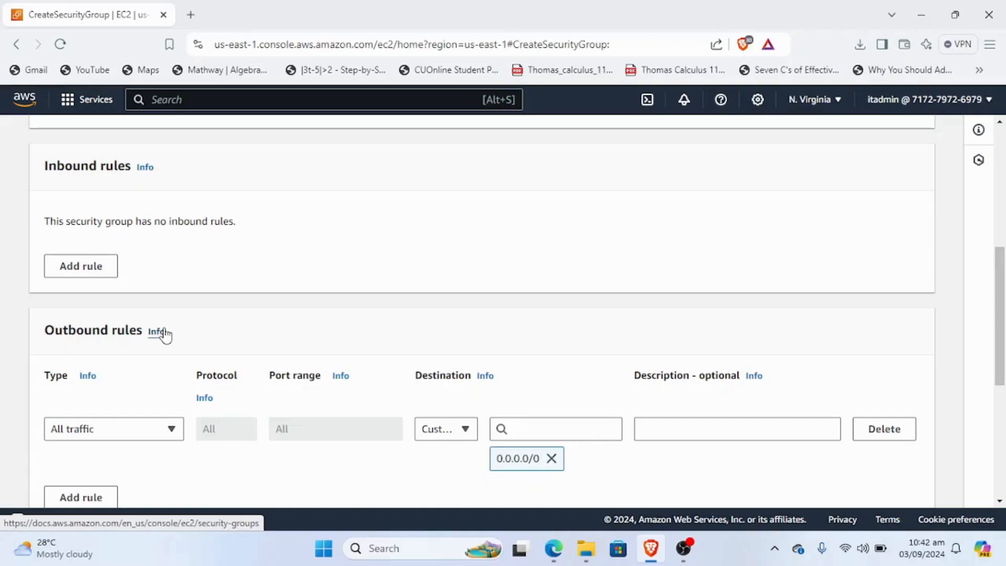
{"action": "scroll", "coordinate": [164, 334], "scroll_direction": "up", "scroll_amount": 1}
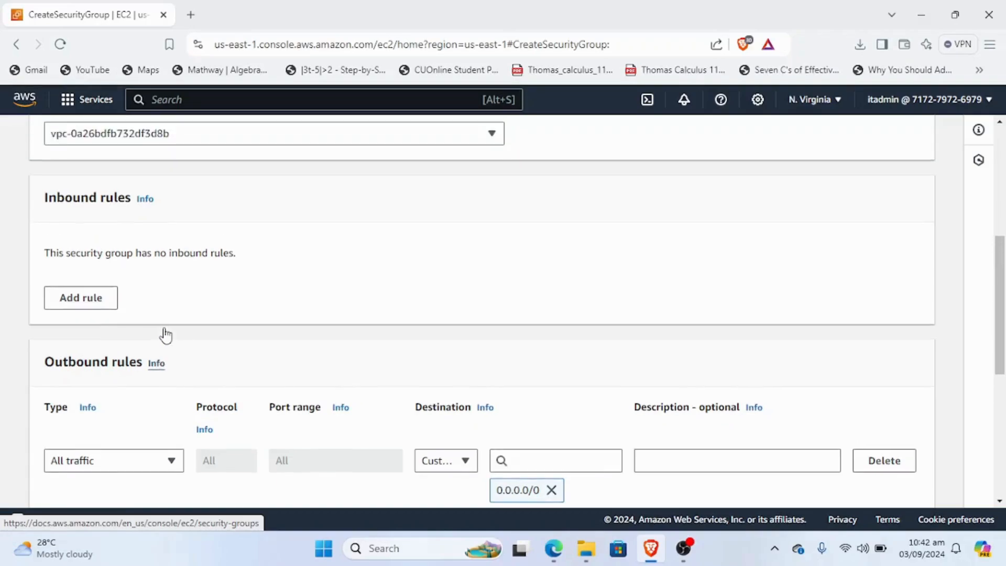
{"action": "scroll", "coordinate": [164, 334], "scroll_direction": "down", "scroll_amount": 1}
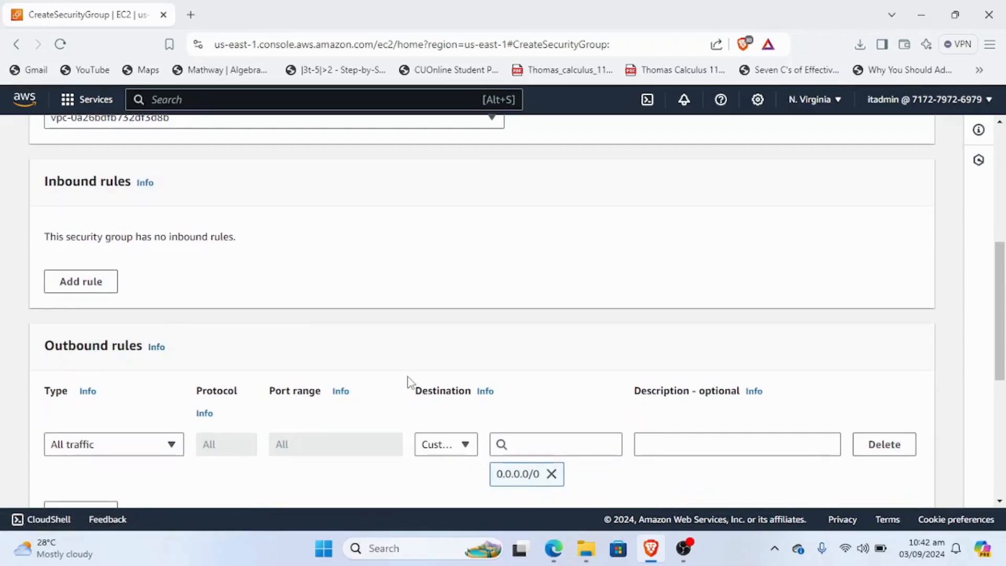
{"action": "scroll", "coordinate": [411, 382], "scroll_direction": "down", "scroll_amount": 3}
{"action": "scroll", "coordinate": [410, 383], "scroll_direction": "up", "scroll_amount": 3}
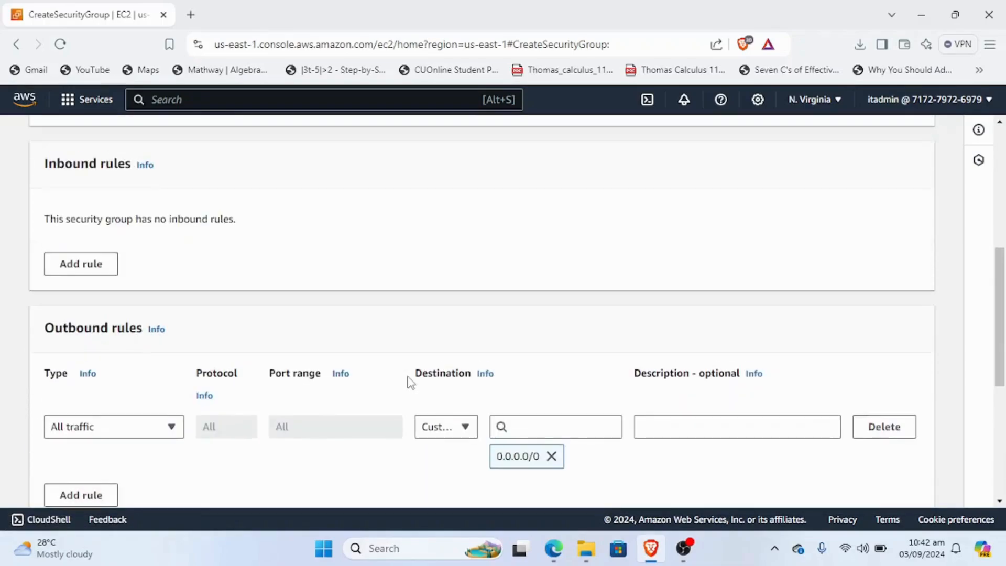
Step: Add an inbound rule of type All traffic with Anywhere-IPv4 as its source
{"action": "left_click", "coordinate": [95, 264]}
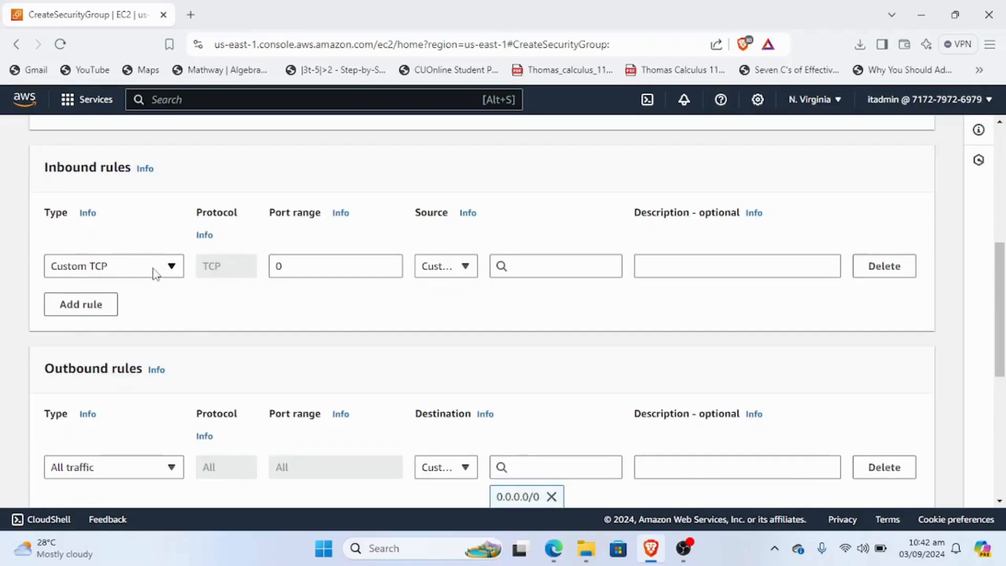
{"action": "left_click", "coordinate": [155, 272]}
{"action": "scroll", "coordinate": [126, 377], "scroll_direction": "down", "scroll_amount": 5}
{"action": "scroll", "coordinate": [126, 385], "scroll_direction": "down", "scroll_amount": 3}
{"action": "scroll", "coordinate": [126, 385], "scroll_direction": "up", "scroll_amount": 4}
{"action": "scroll", "coordinate": [126, 385], "scroll_direction": "down", "scroll_amount": 3}
{"action": "scroll", "coordinate": [125, 384], "scroll_direction": "down", "scroll_amount": 3}
{"action": "scroll", "coordinate": [123, 381], "scroll_direction": "up", "scroll_amount": 6}
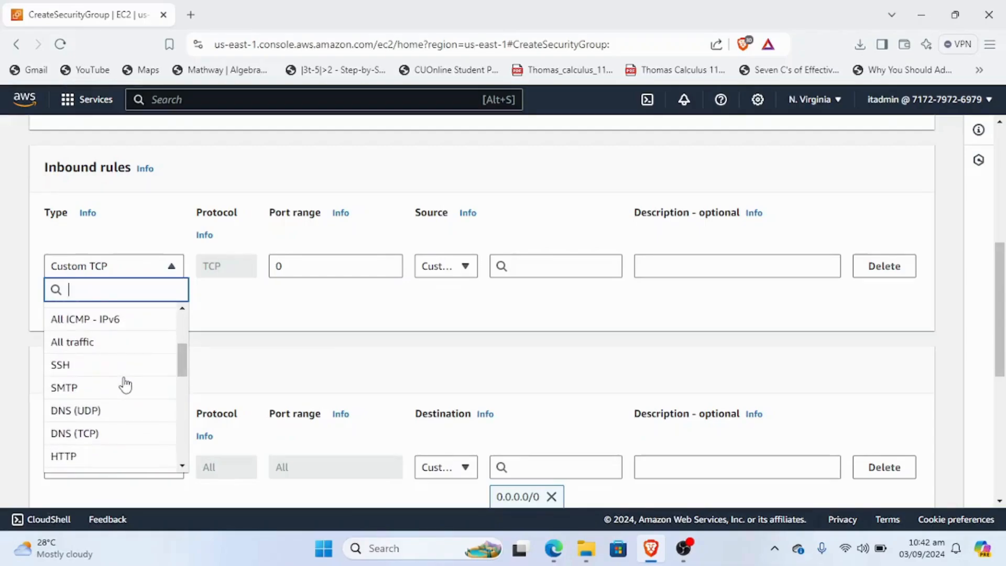
{"action": "left_click", "coordinate": [86, 343]}
{"action": "left_click", "coordinate": [459, 278]}
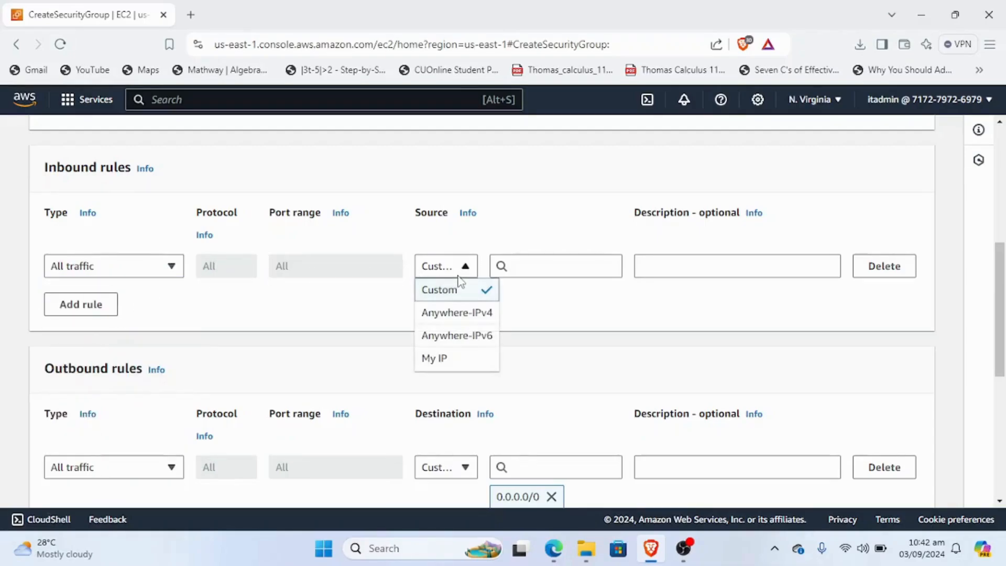
{"action": "left_click", "coordinate": [455, 312]}
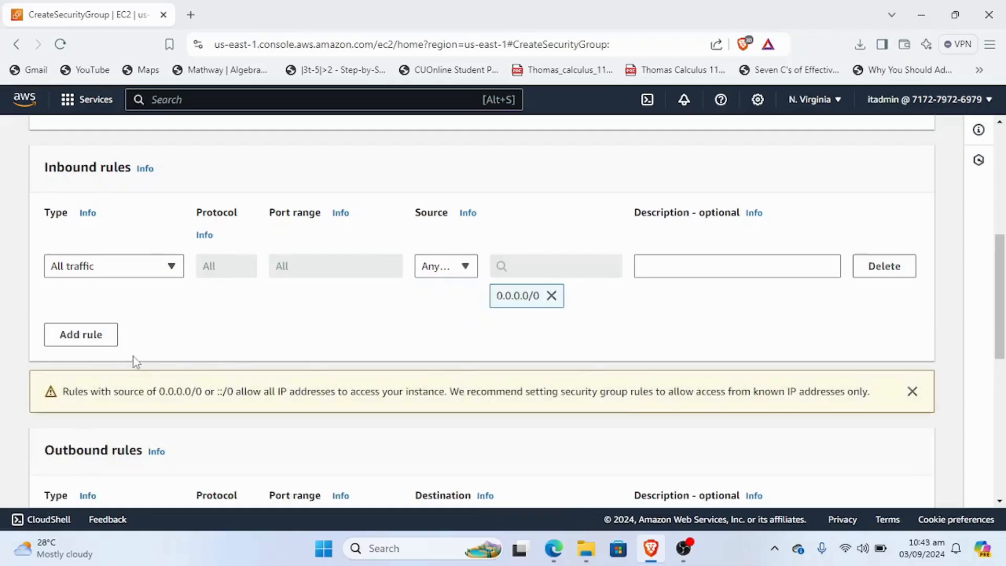
Step: Add a second inbound rule of type All traffic with Anywhere-IPv6 as its source
{"action": "left_click", "coordinate": [93, 339]}
{"action": "left_click", "coordinate": [125, 333]}
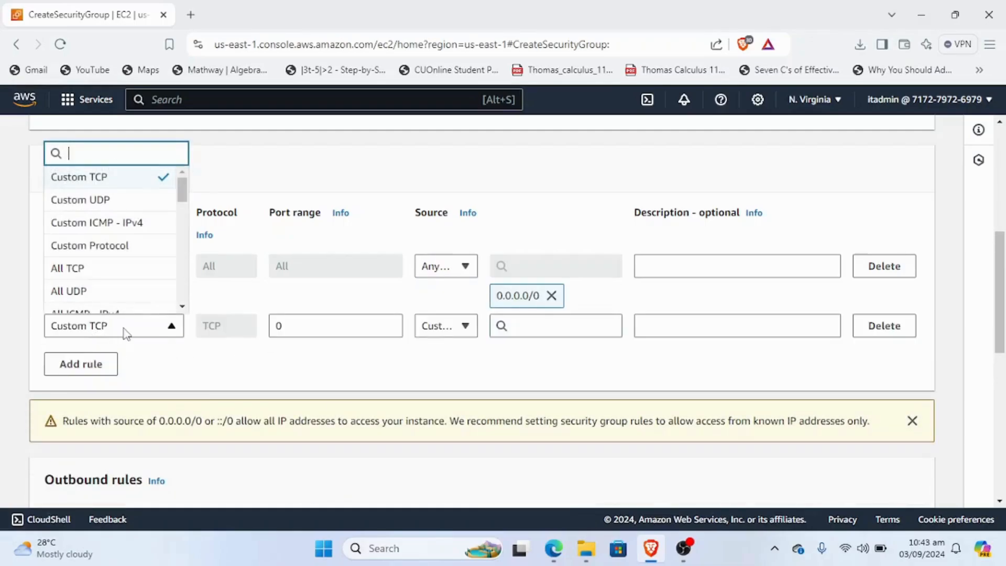
{"action": "scroll", "coordinate": [139, 237], "scroll_direction": "down", "scroll_amount": 3}
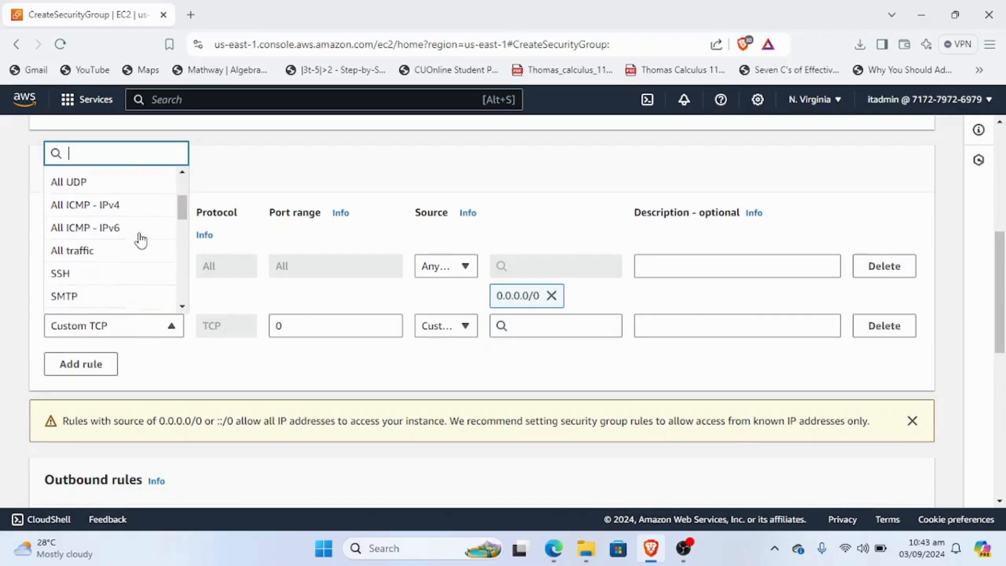
{"action": "left_click", "coordinate": [103, 206]}
{"action": "left_click", "coordinate": [463, 330]}
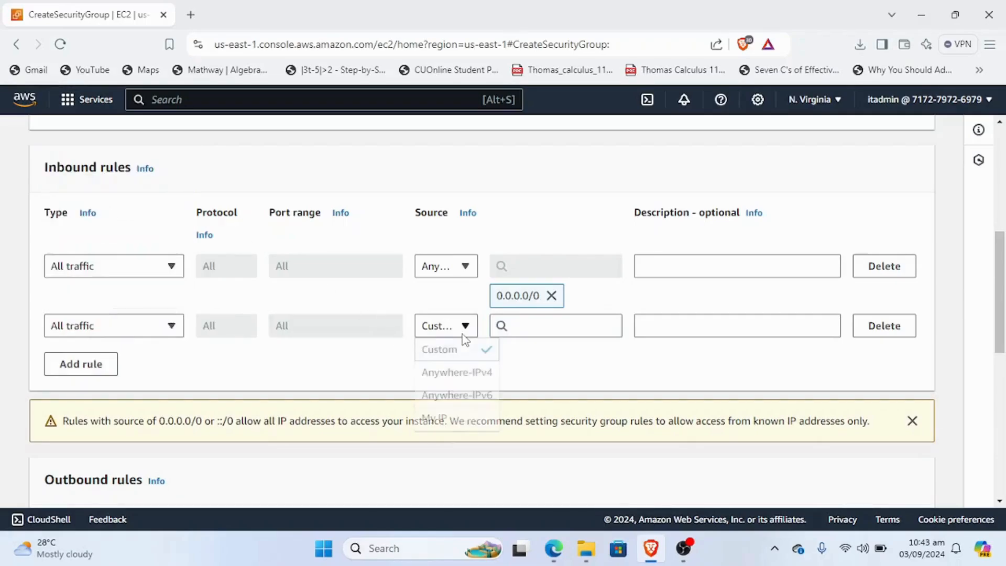
{"action": "left_click", "coordinate": [463, 395]}
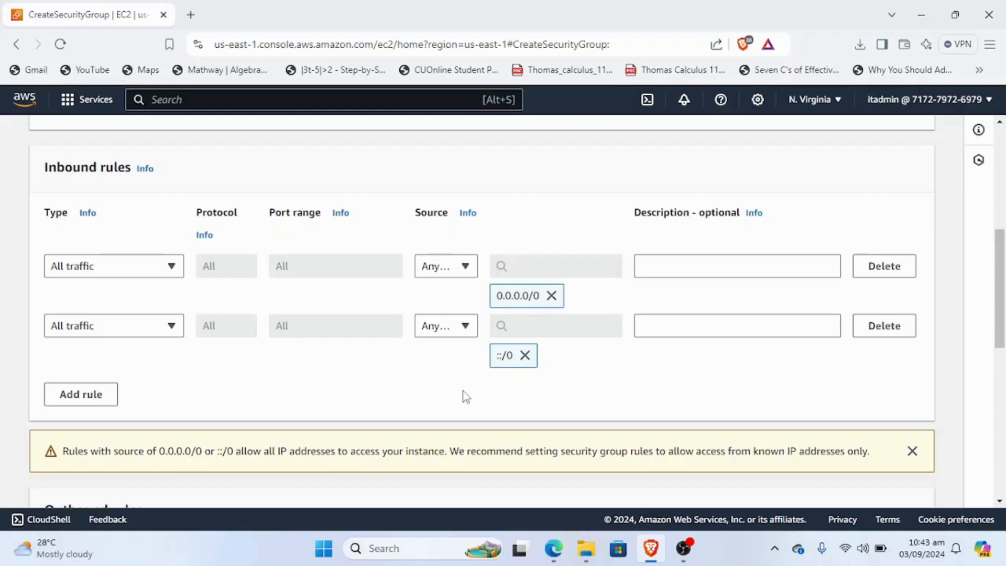
{"action": "scroll", "coordinate": [463, 391], "scroll_direction": "down", "scroll_amount": 2}
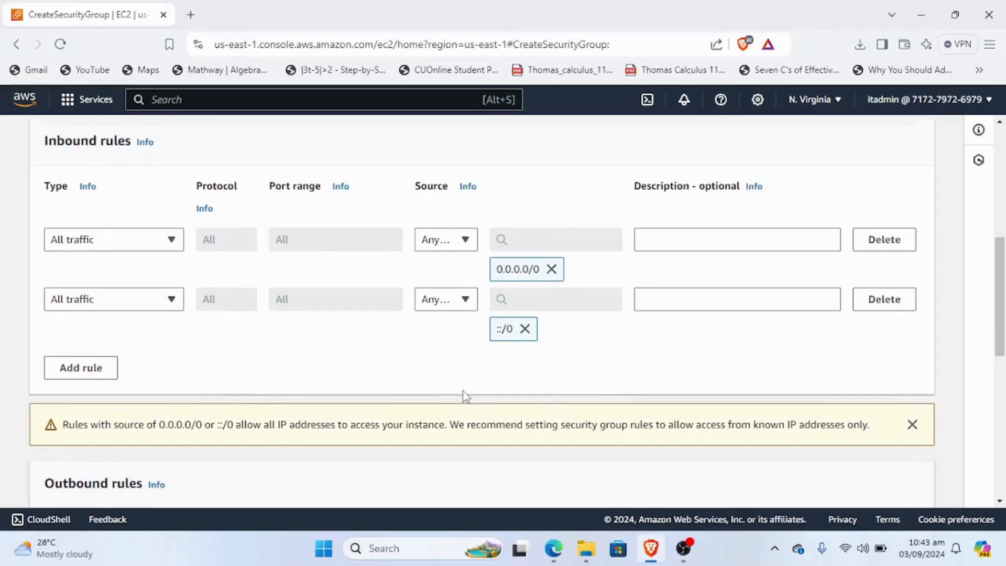
{"action": "scroll", "coordinate": [205, 357], "scroll_direction": "down", "scroll_amount": 3}
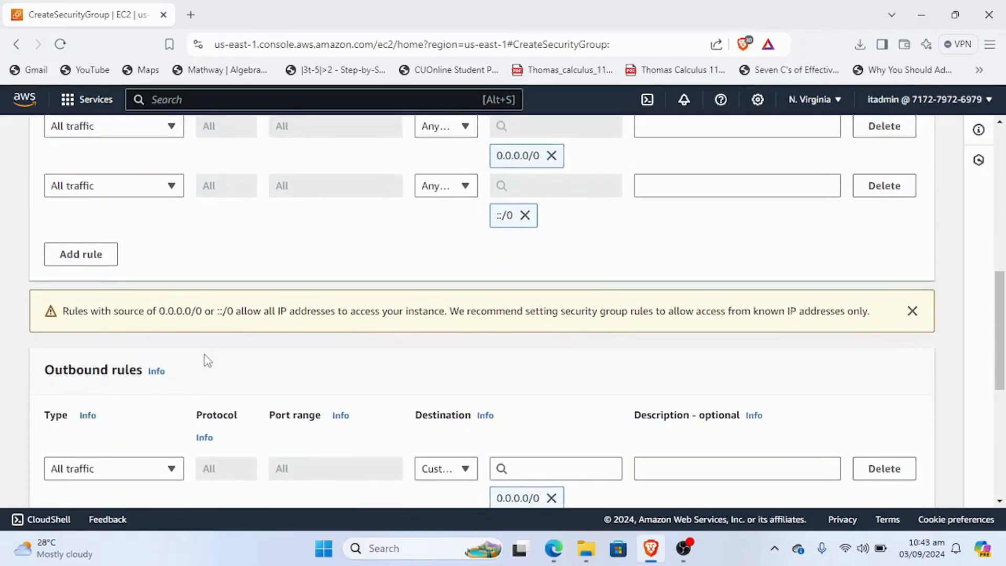
{"action": "scroll", "coordinate": [207, 360], "scroll_direction": "up", "scroll_amount": 2}
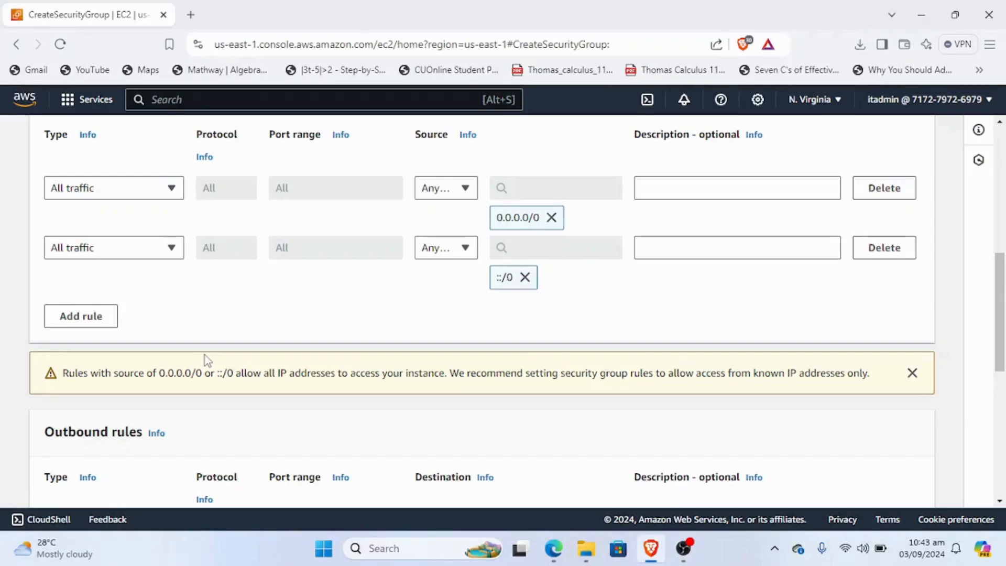
{"action": "key", "text": "Tab"}
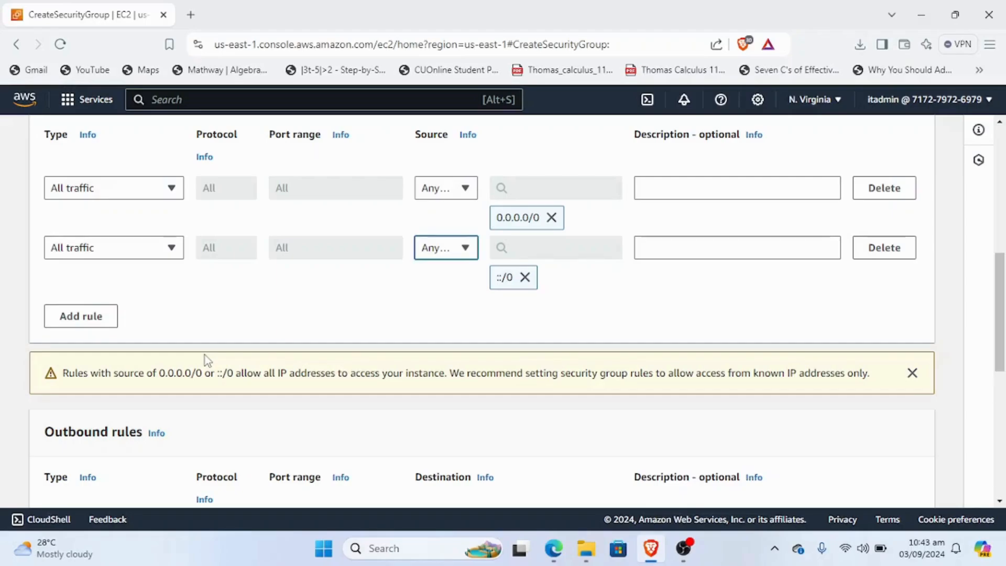
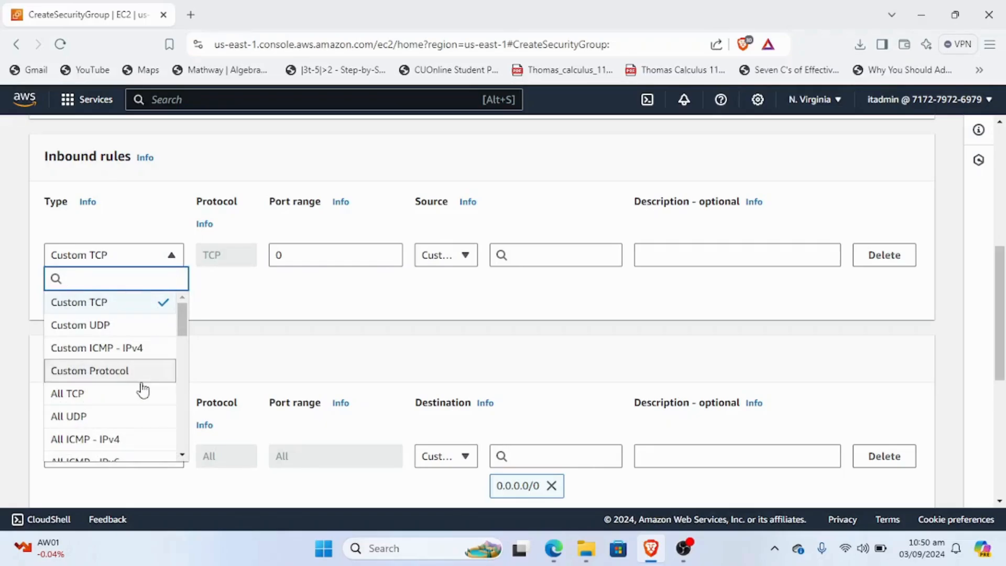
Step: Set the inbound rule's type to SSH and its source to My IP
{"action": "scroll", "coordinate": [143, 387], "scroll_direction": "down", "scroll_amount": 2}
{"action": "scroll", "coordinate": [142, 389], "scroll_direction": "up", "scroll_amount": 1}
{"action": "scroll", "coordinate": [142, 389], "scroll_direction": "down", "scroll_amount": 3}
{"action": "scroll", "coordinate": [143, 391], "scroll_direction": "down", "scroll_amount": 3}
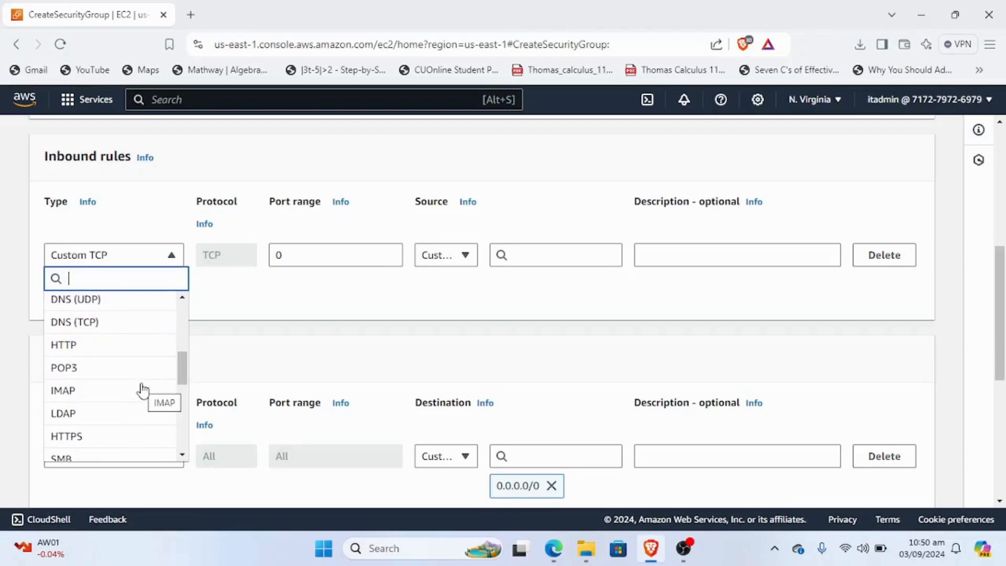
{"action": "scroll", "coordinate": [97, 388], "scroll_direction": "down", "scroll_amount": 3}
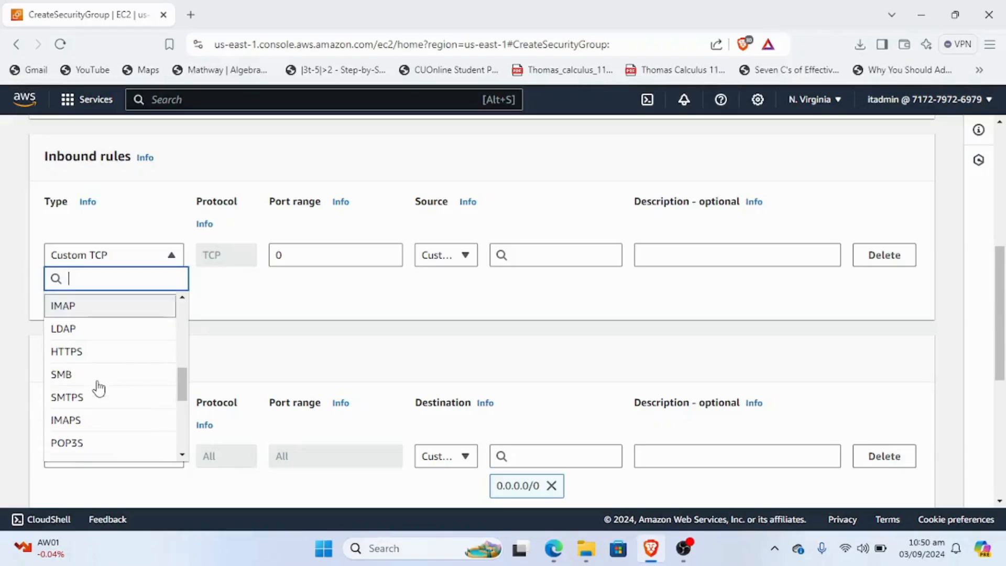
{"action": "scroll", "coordinate": [97, 388], "scroll_direction": "down", "scroll_amount": 1}
{"action": "scroll", "coordinate": [95, 387], "scroll_direction": "up", "scroll_amount": 5}
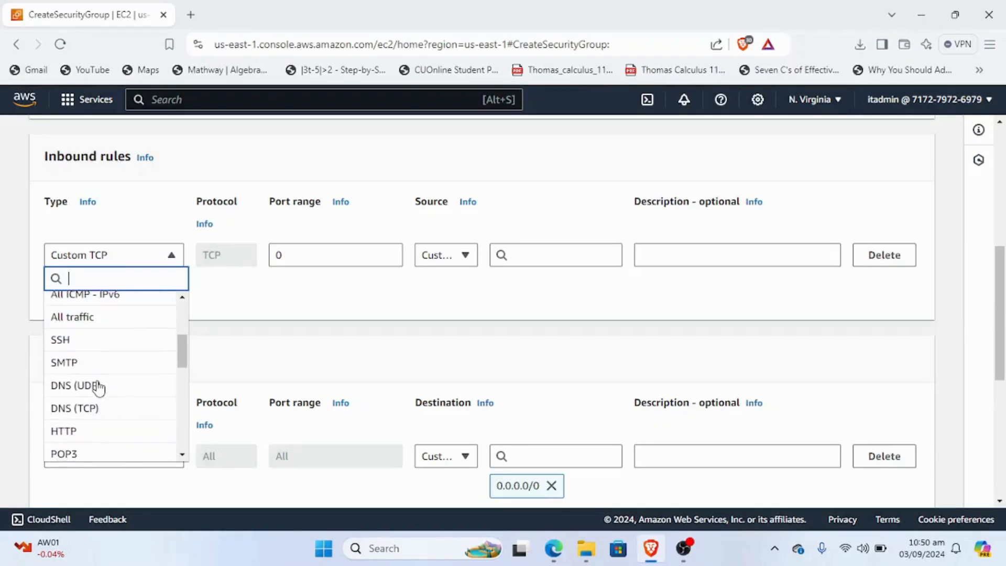
{"action": "left_click", "coordinate": [75, 406]}
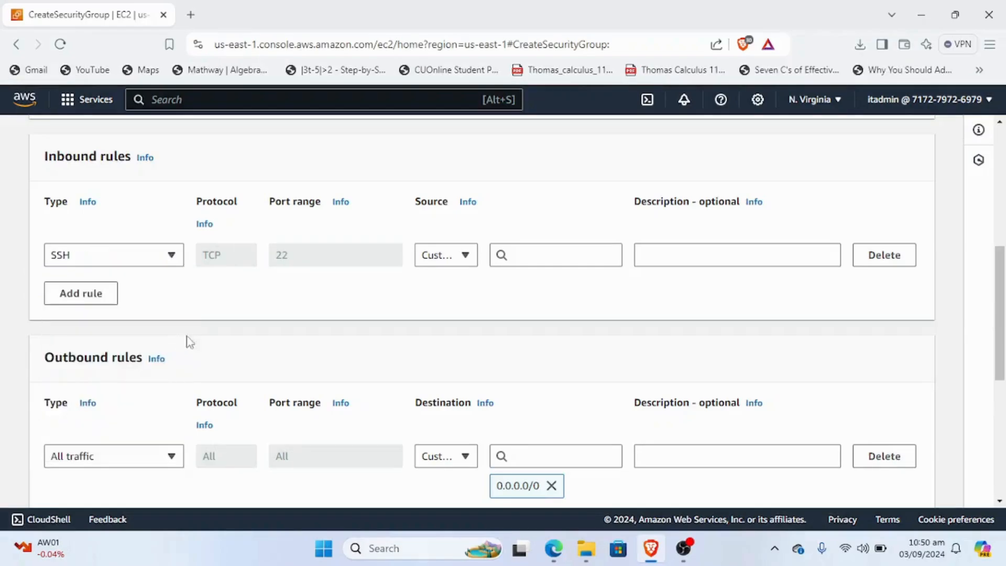
{"action": "left_click", "coordinate": [438, 262]}
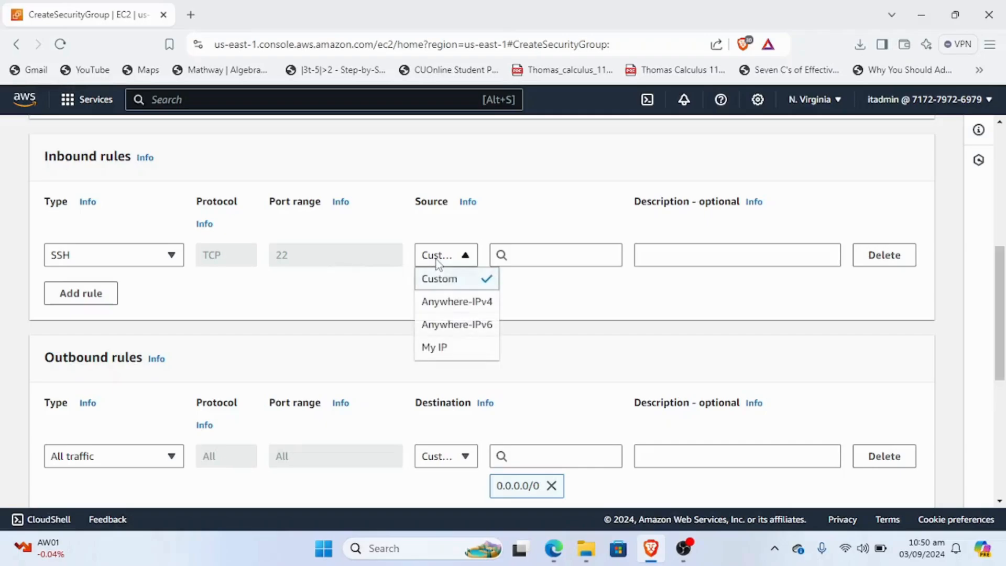
{"action": "left_click", "coordinate": [450, 350]}
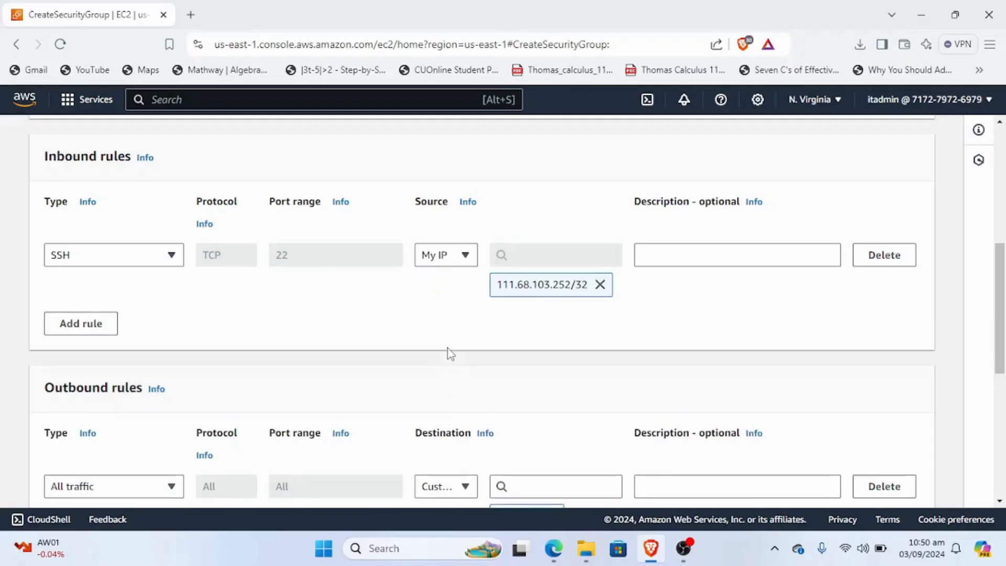
{"action": "triple_click", "coordinate": [498, 285]}
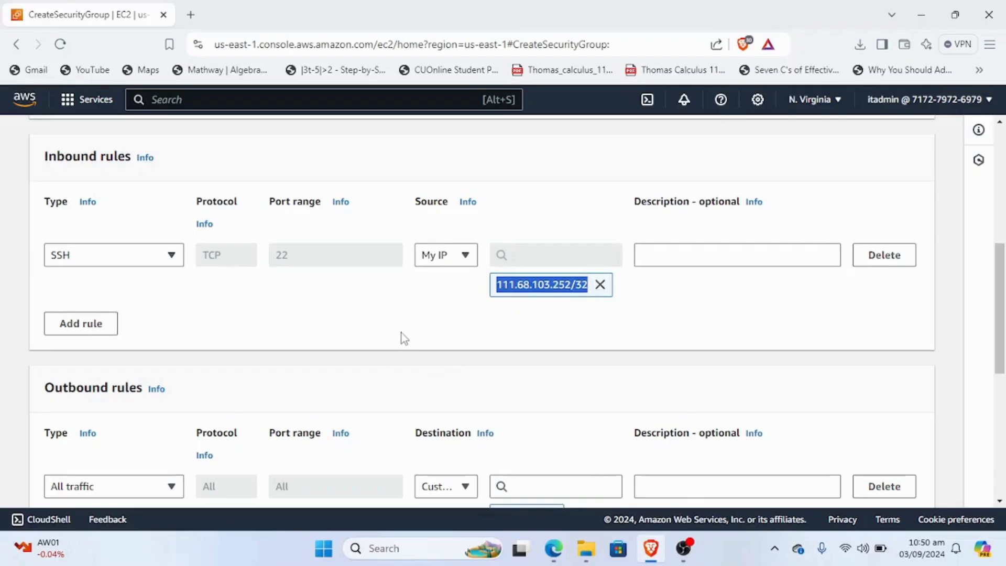
Step: Add a tag to the security group with the key name and the value web01
{"action": "scroll", "coordinate": [402, 332], "scroll_direction": "down", "scroll_amount": 3}
{"action": "scroll", "coordinate": [401, 332], "scroll_direction": "down", "scroll_amount": 1}
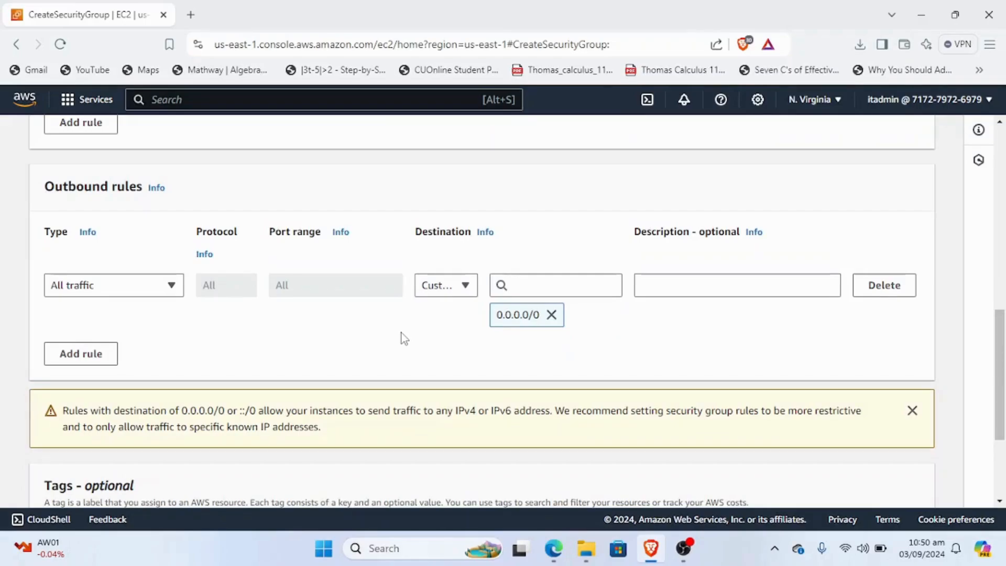
{"action": "scroll", "coordinate": [401, 333], "scroll_direction": "down", "scroll_amount": 3}
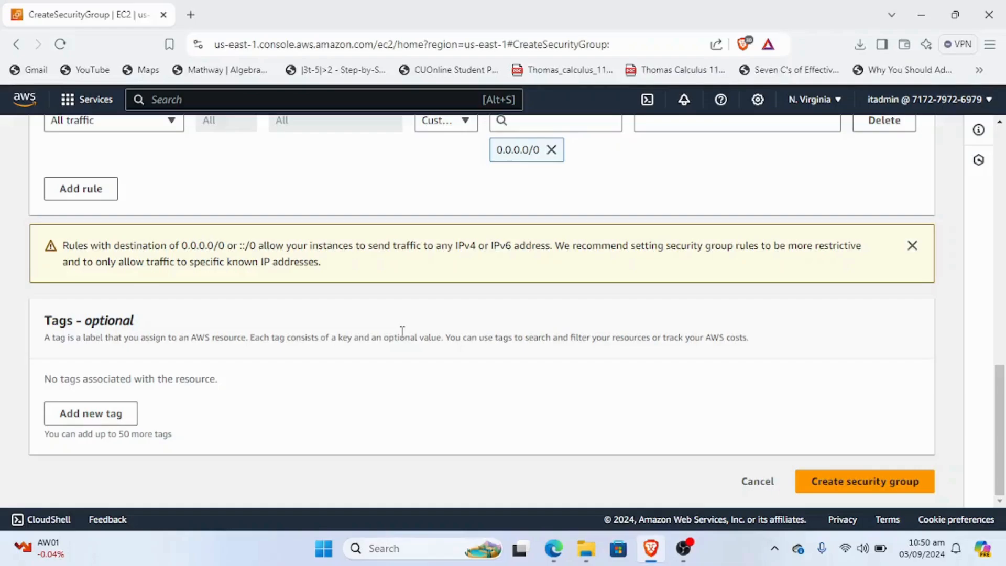
{"action": "left_click", "coordinate": [108, 417]}
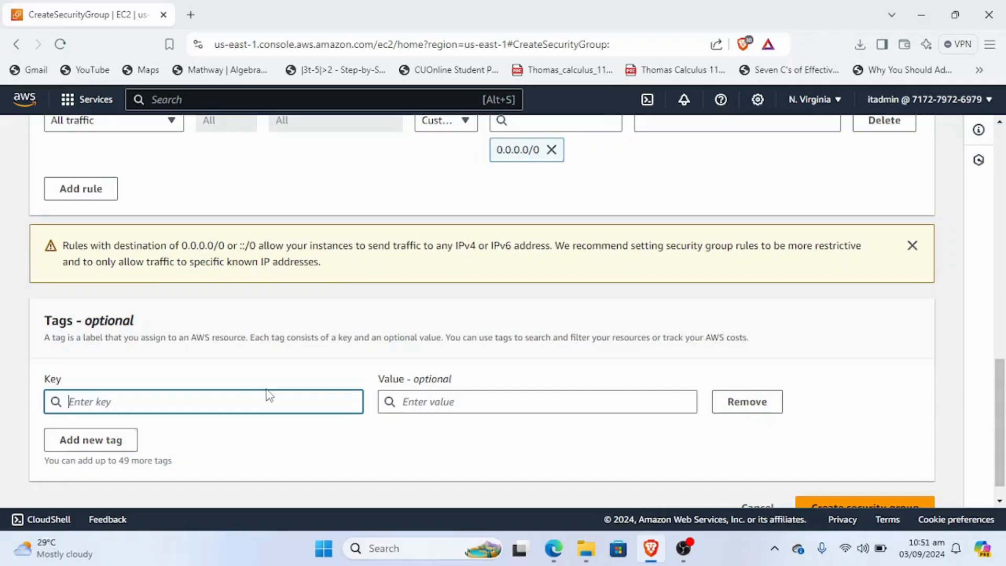
{"action": "type", "text": "name"}
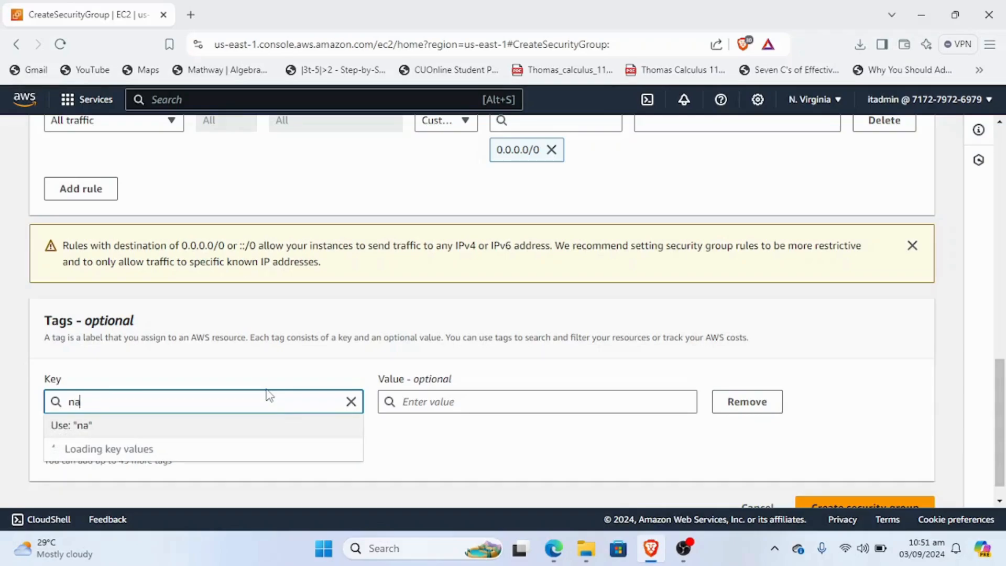
{"action": "left_click", "coordinate": [429, 408]}
{"action": "type", "text": "web01"}
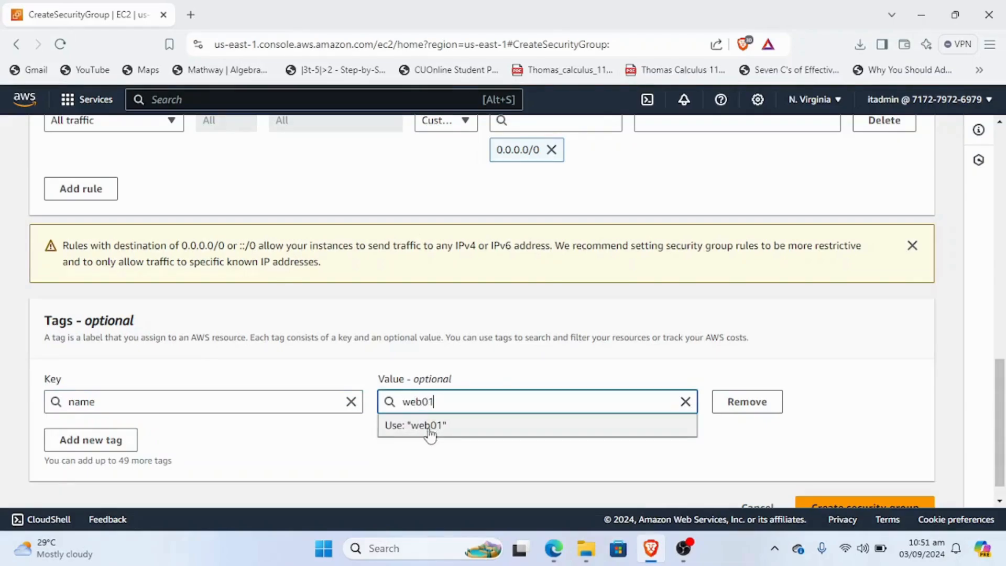
{"action": "left_click", "coordinate": [427, 426]}
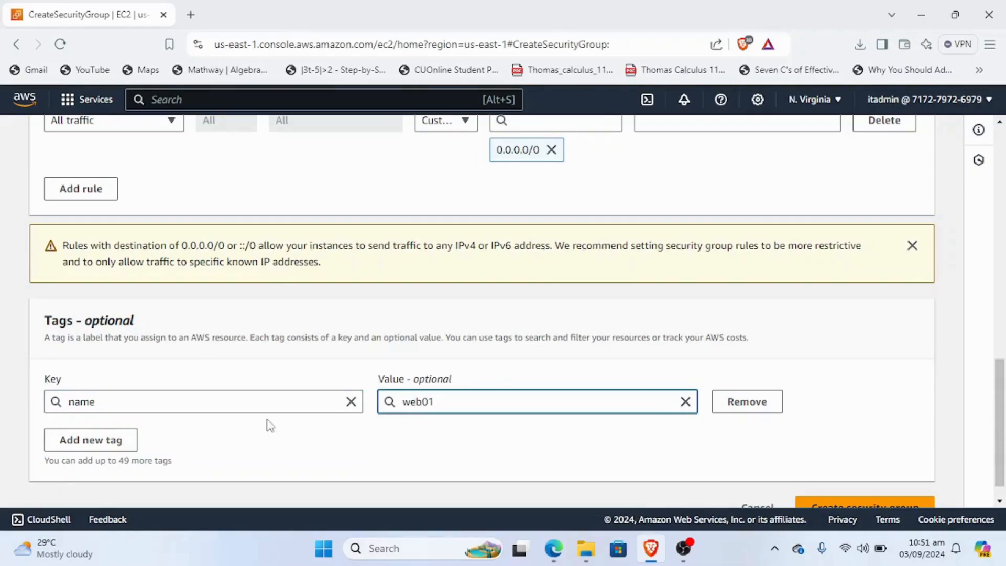
Step: Add a second tag with the key project and the value devops, and create the security group
{"action": "left_click", "coordinate": [108, 440]}
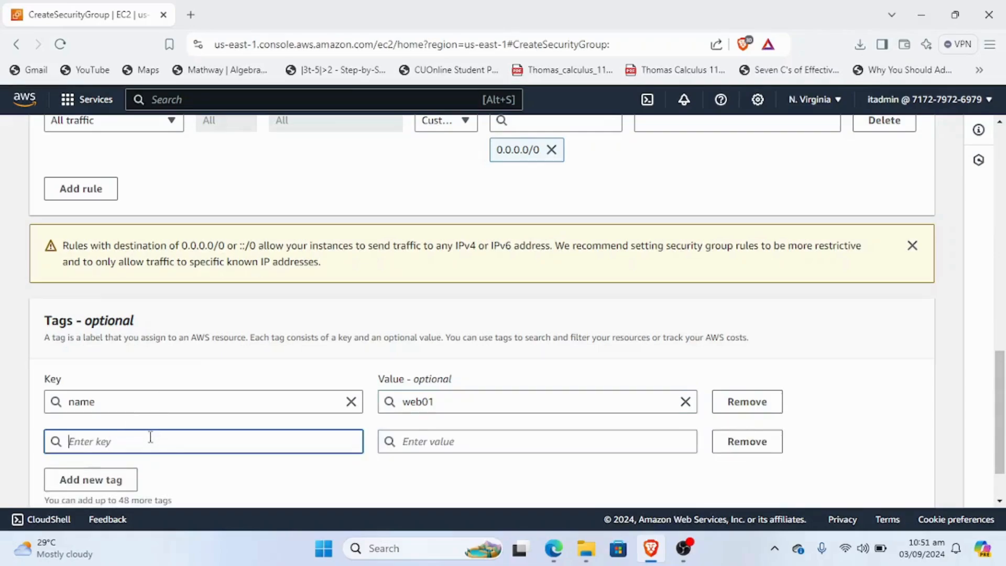
{"action": "type", "text": "proj"}
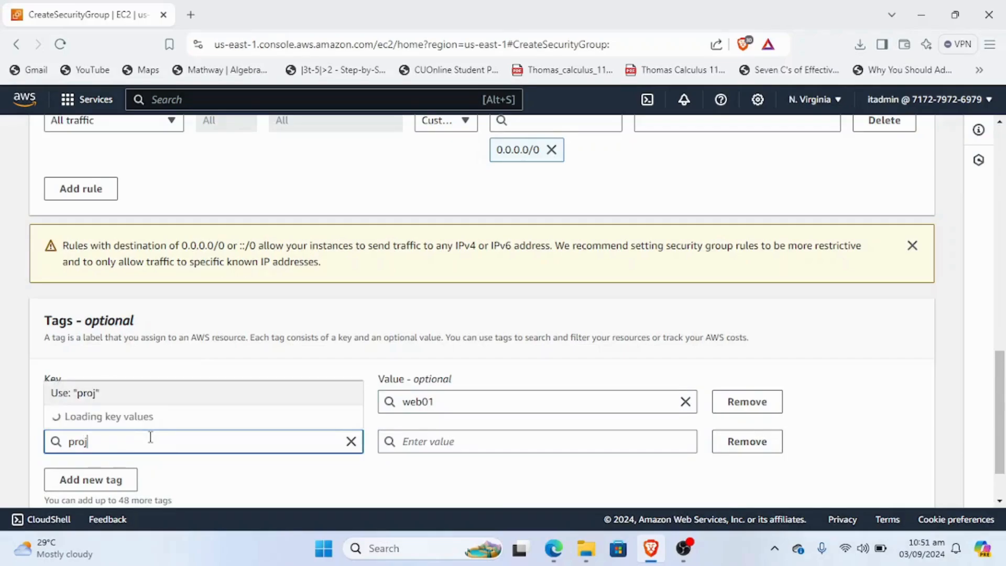
{"action": "type", "text": "ect"}
{"action": "left_click", "coordinate": [483, 440]}
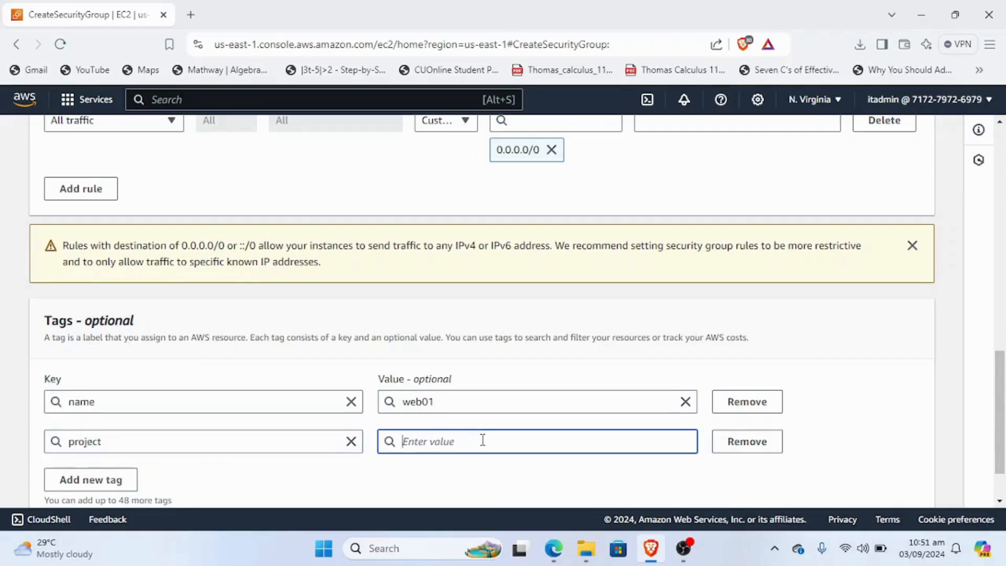
{"action": "type", "text": "devops"}
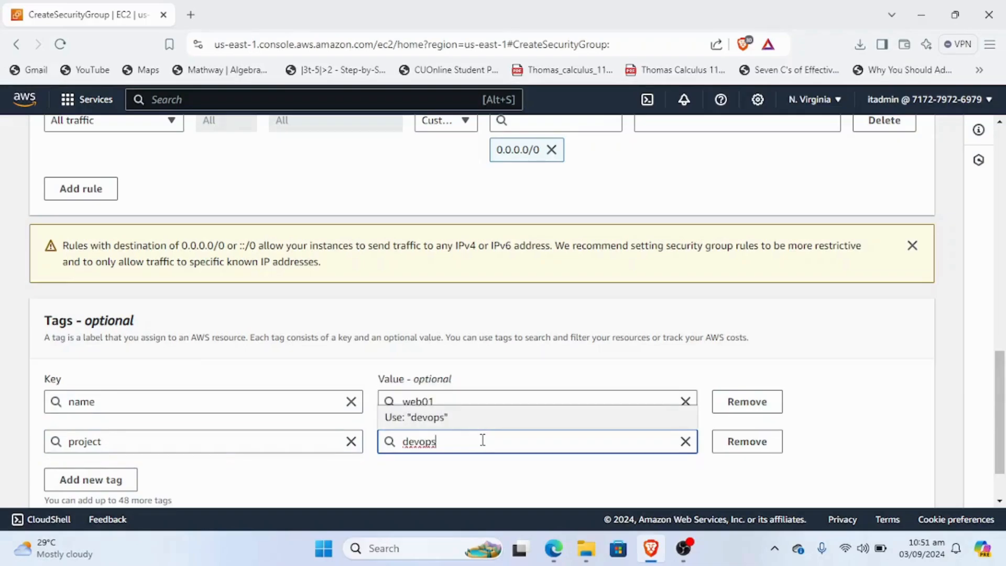
{"action": "scroll", "coordinate": [482, 440], "scroll_direction": "down", "scroll_amount": 1}
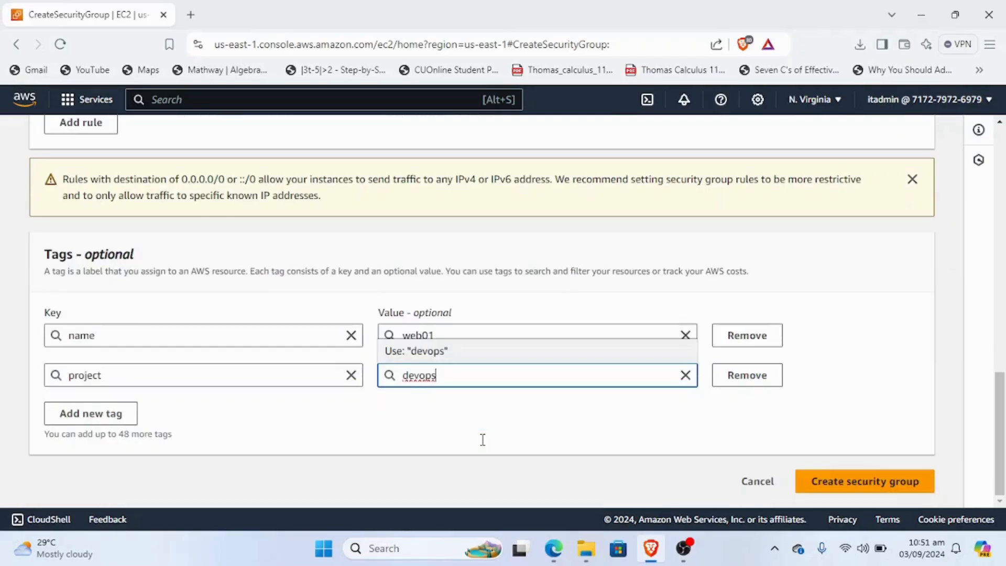
{"action": "left_click", "coordinate": [854, 486]}
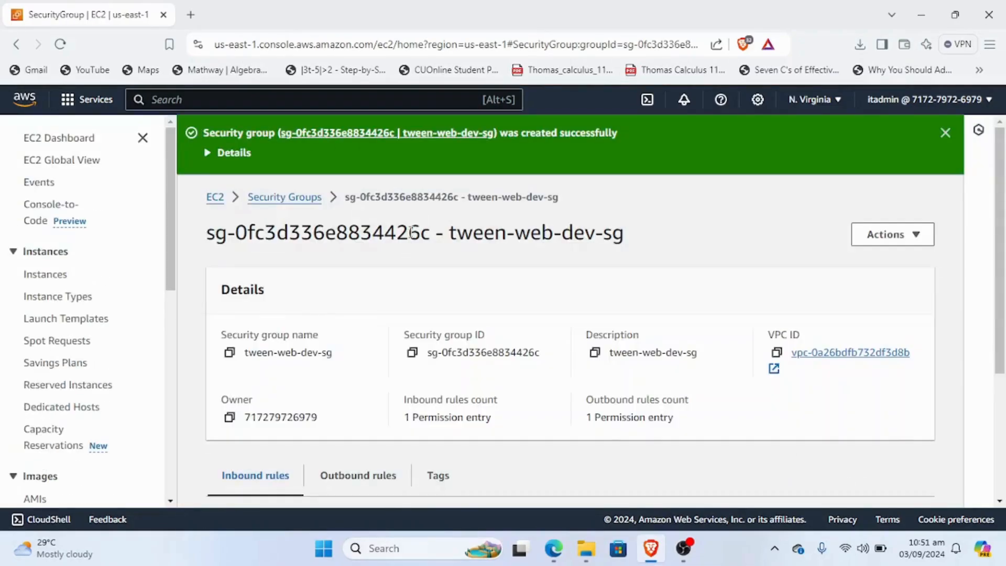
{"action": "left_click_drag", "start_coordinate": [457, 233], "coordinate": [608, 245]}
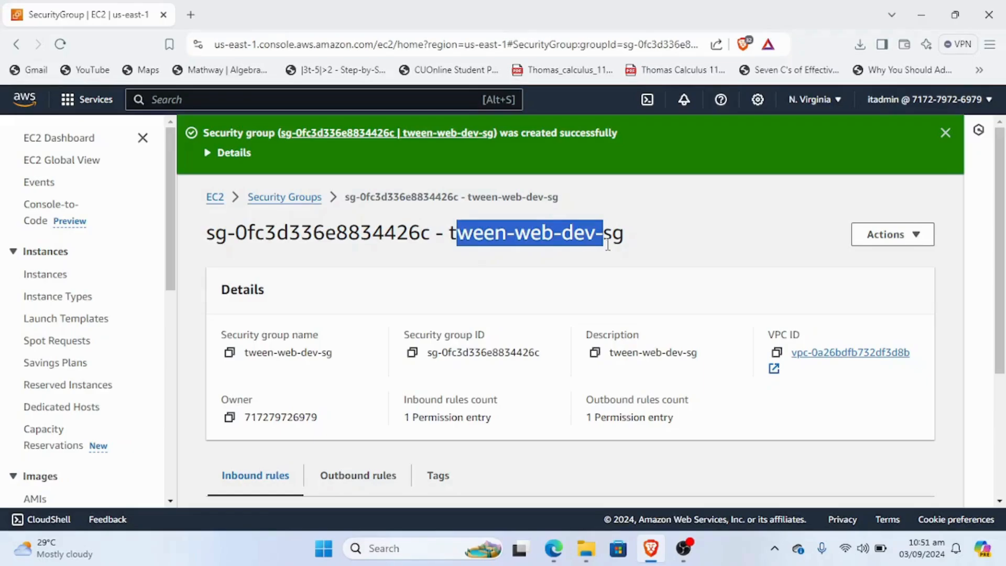
Step: Start launching a new EC2 instance from the instances list and name it web
{"action": "left_click", "coordinate": [216, 199]}
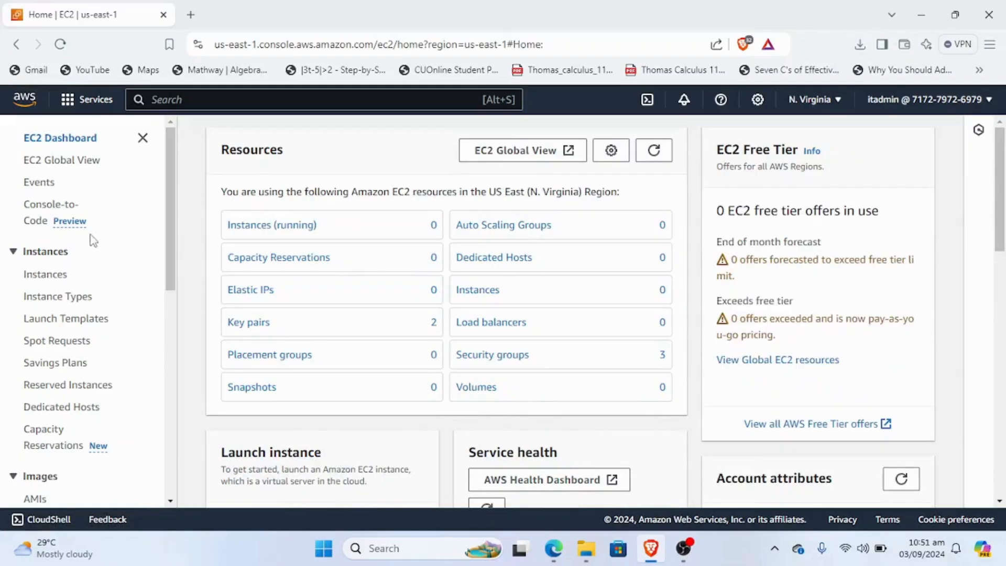
{"action": "left_click", "coordinate": [63, 279]}
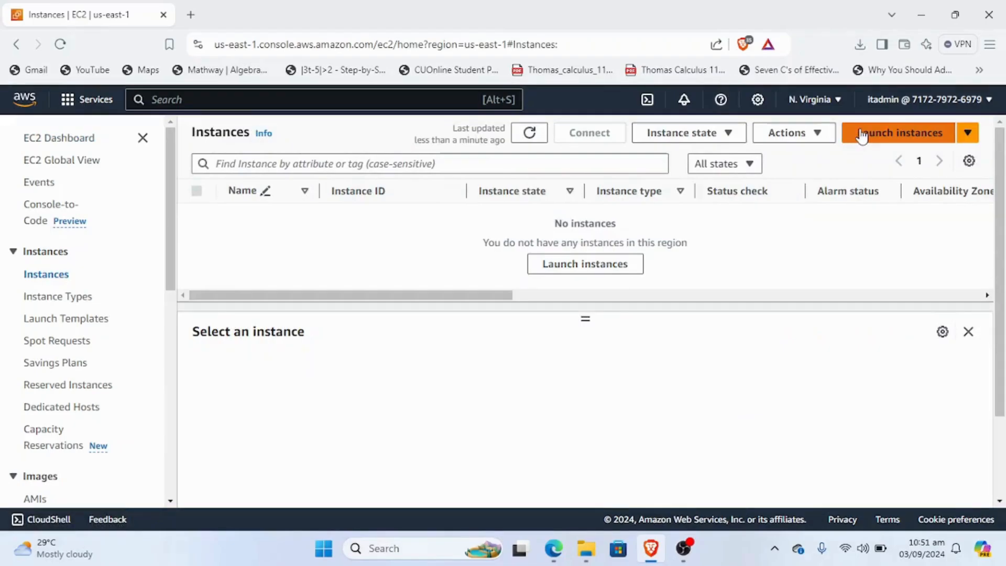
{"action": "left_click", "coordinate": [862, 136]}
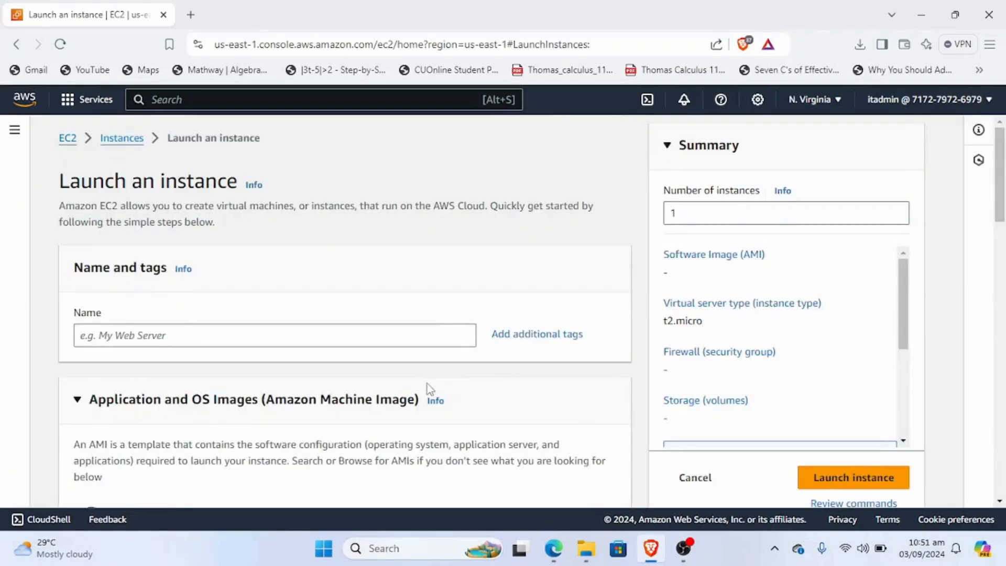
{"action": "left_click", "coordinate": [407, 333]}
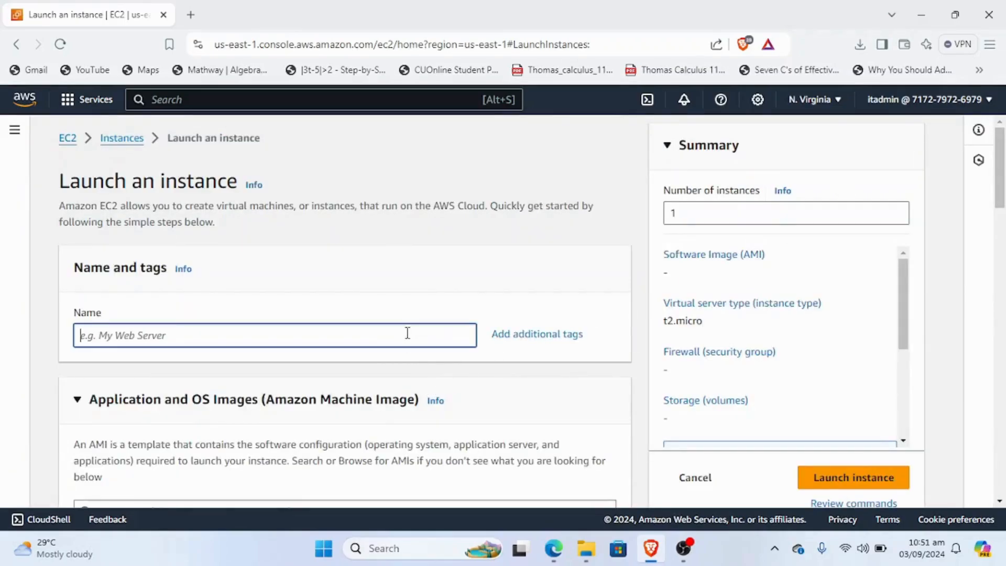
{"action": "type", "text": "web"}
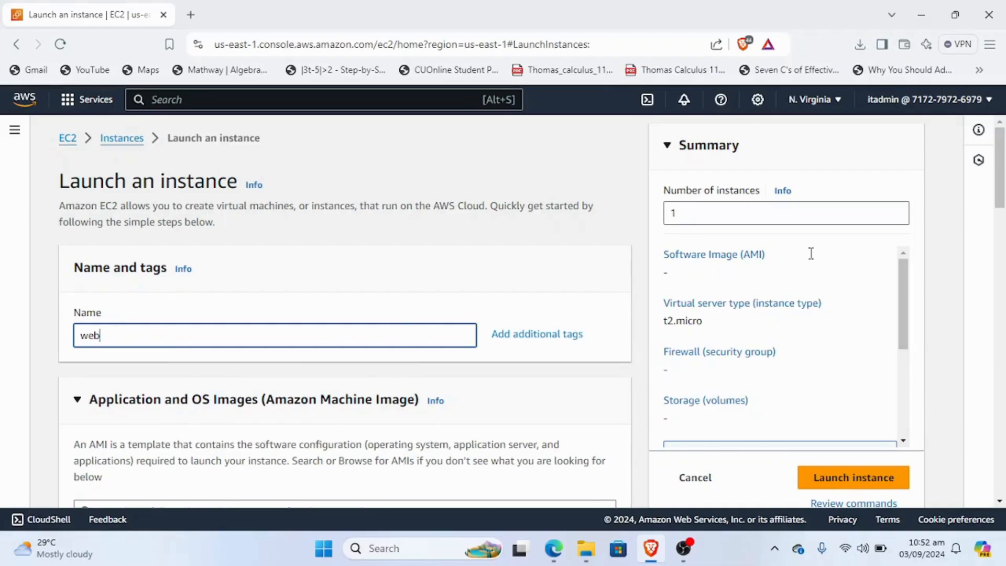
{"action": "scroll", "coordinate": [1003, 185], "scroll_direction": "down", "scroll_amount": 5}
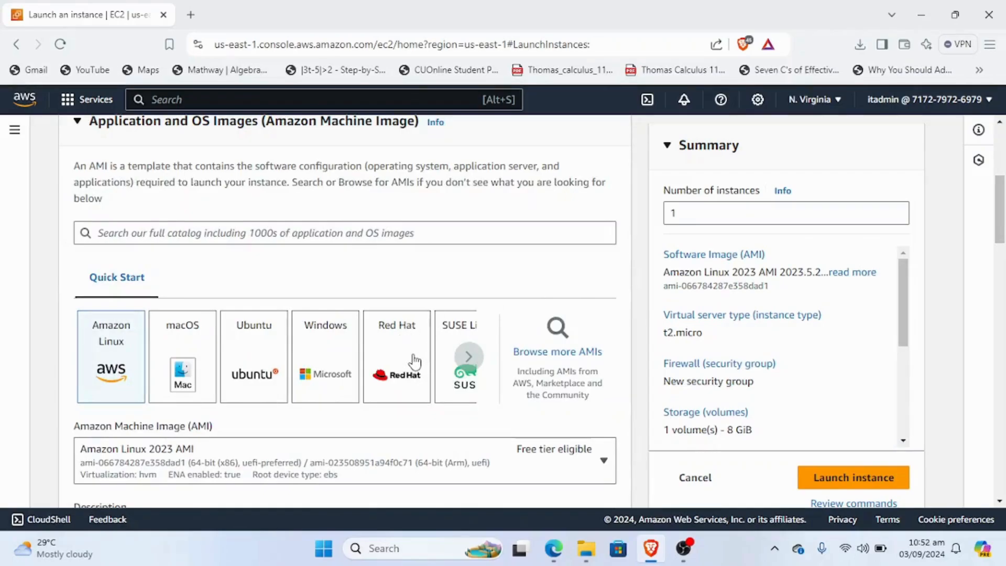
{"action": "left_click", "coordinate": [558, 332]}
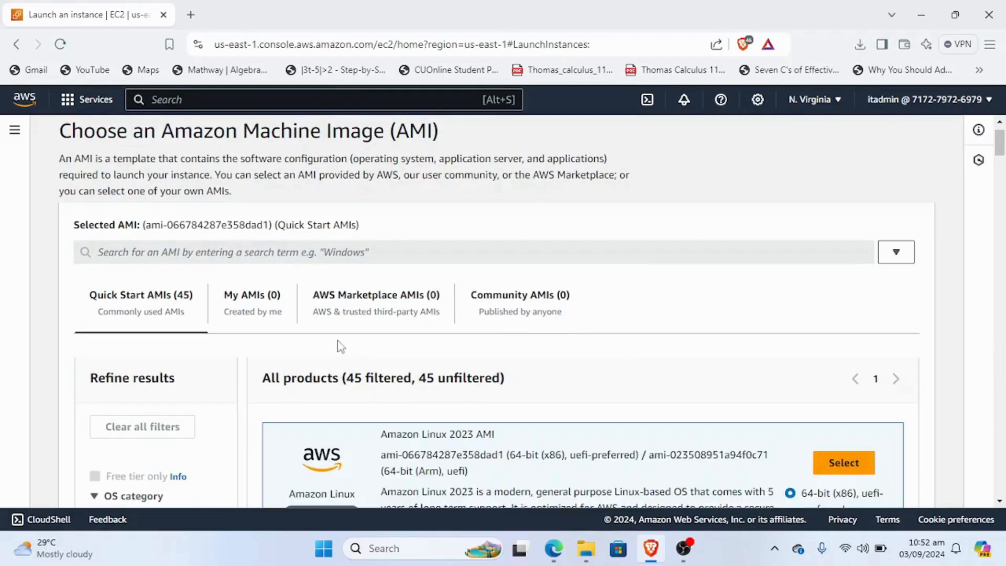
{"action": "scroll", "coordinate": [38, 157], "scroll_direction": "down", "scroll_amount": 2}
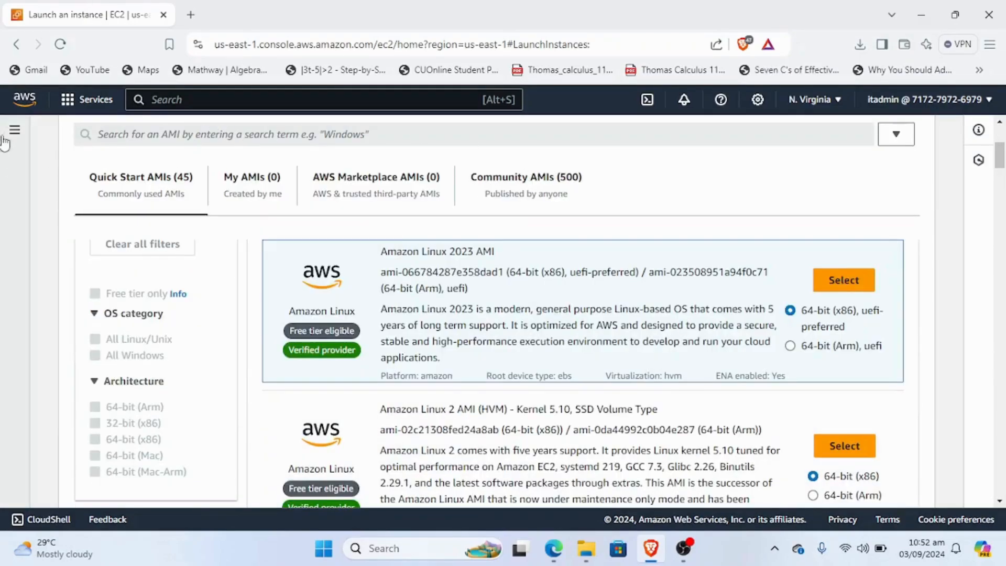
{"action": "left_click", "coordinate": [17, 46]}
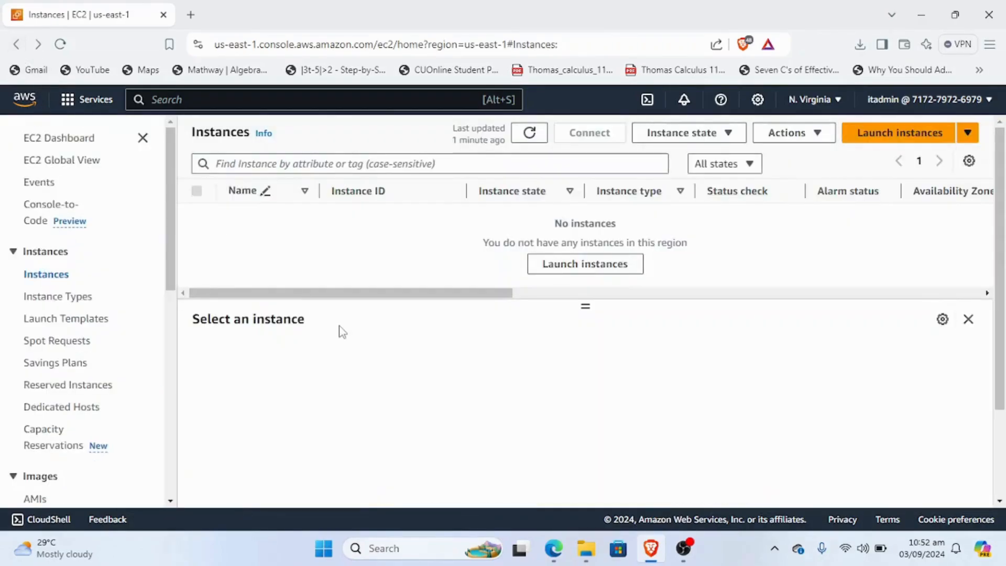
Step: Start launching a new instance from the empty instances list and name it web01
{"action": "left_click", "coordinate": [558, 264]}
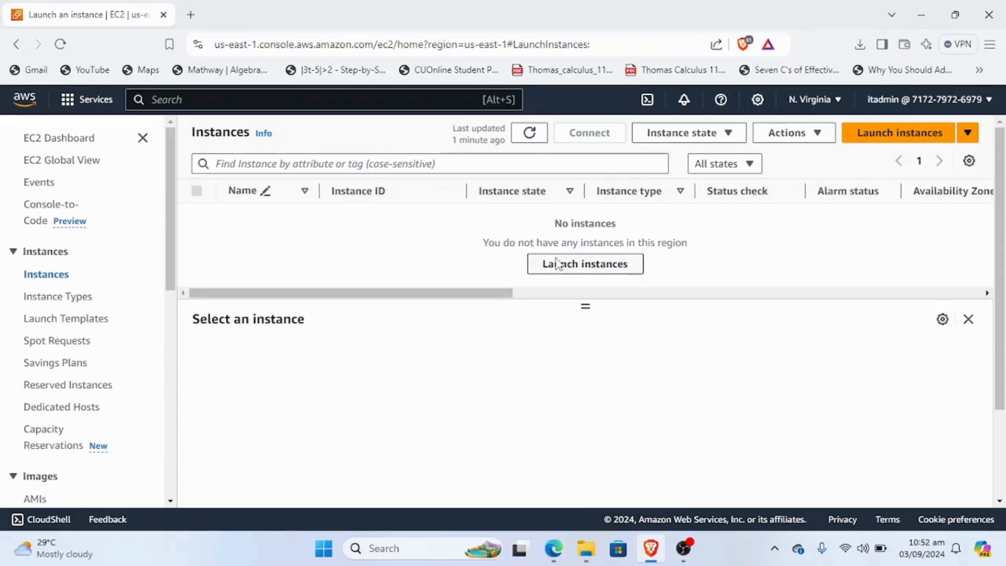
{"action": "left_click", "coordinate": [340, 332]}
{"action": "type", "text": "web01"}
Step: Choose the Ubuntu Server 24.04 LTS (HVM), SSD Volume Type image for the instance
{"action": "scroll", "coordinate": [338, 332], "scroll_direction": "down", "scroll_amount": 5}
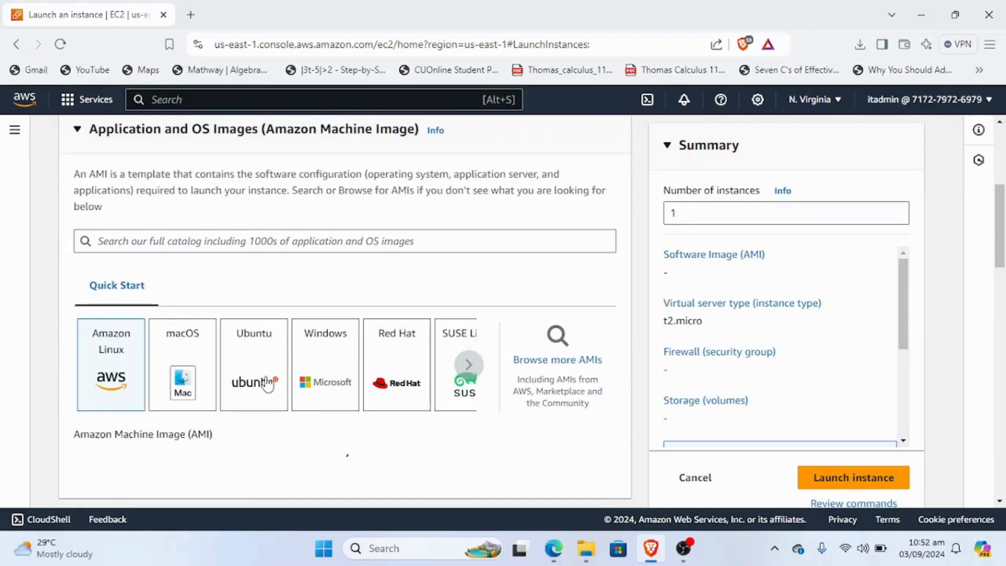
{"action": "left_click", "coordinate": [268, 385]}
{"action": "scroll", "coordinate": [268, 384], "scroll_direction": "down", "scroll_amount": 2}
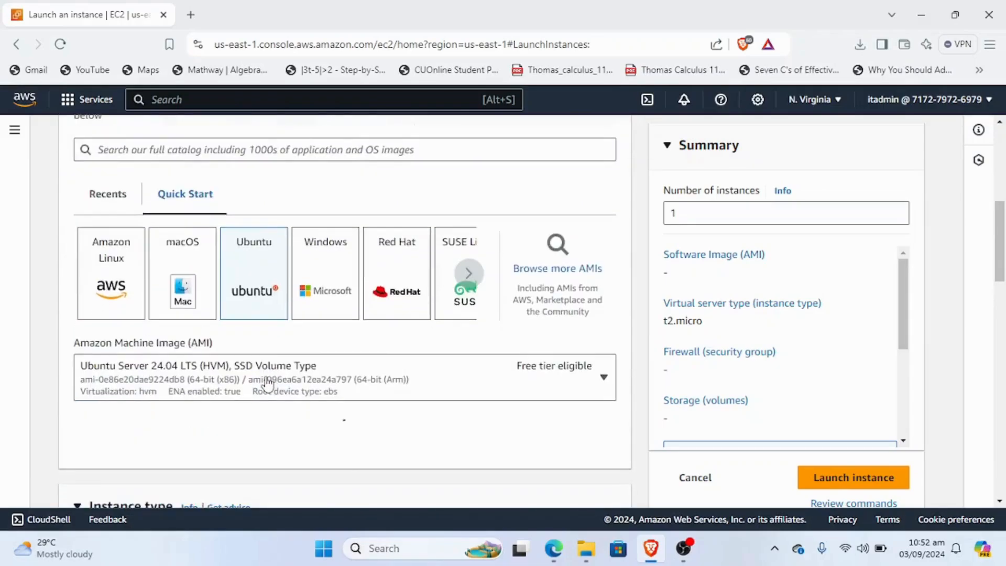
Step: Assign the existing web01 key pair to the instance for login
{"action": "scroll", "coordinate": [267, 383], "scroll_direction": "down", "scroll_amount": 3}
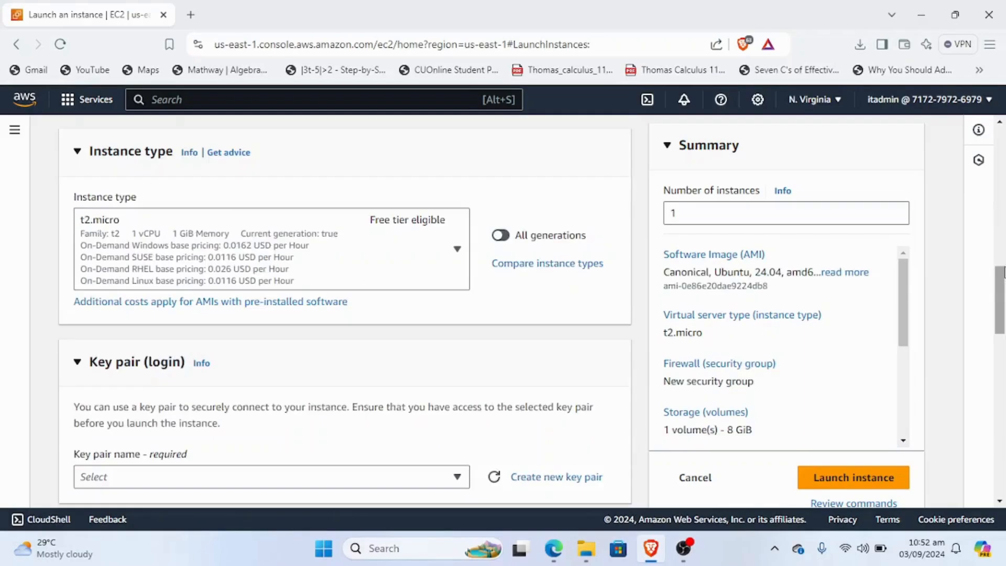
{"action": "scroll", "coordinate": [1001, 282], "scroll_direction": "down", "scroll_amount": 5}
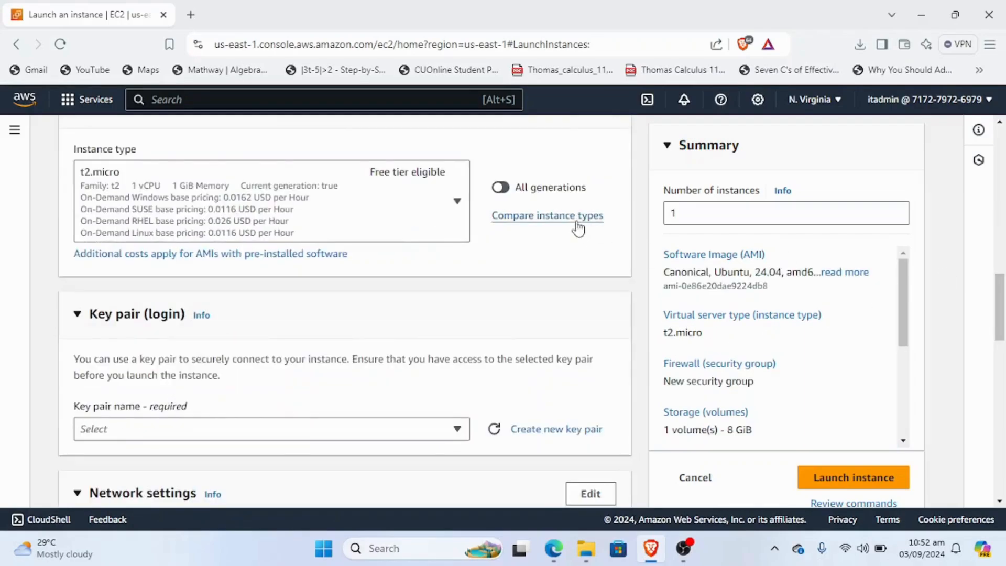
{"action": "scroll", "coordinate": [579, 229], "scroll_direction": "down", "scroll_amount": 1}
{"action": "left_click", "coordinate": [463, 361]}
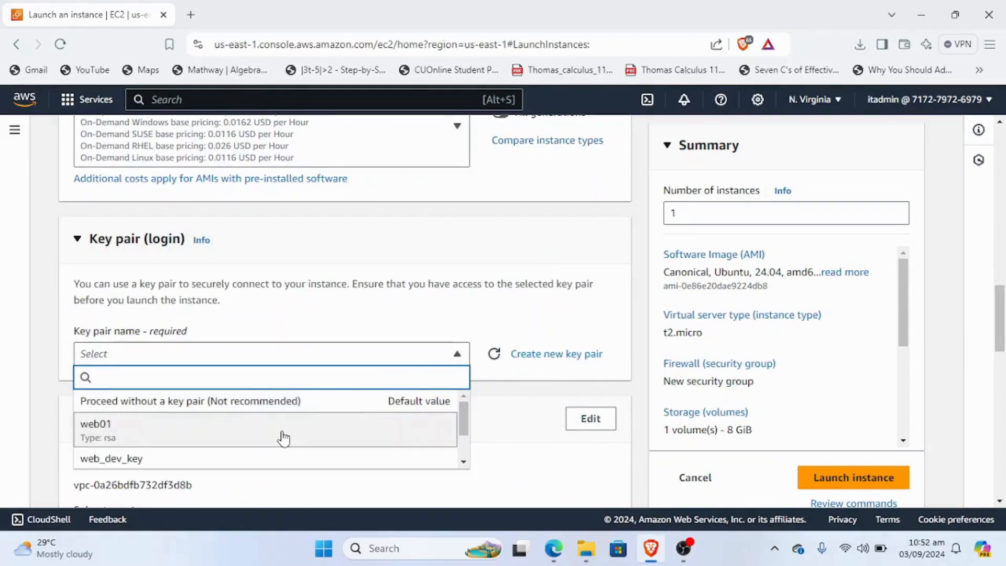
{"action": "left_click", "coordinate": [283, 437]}
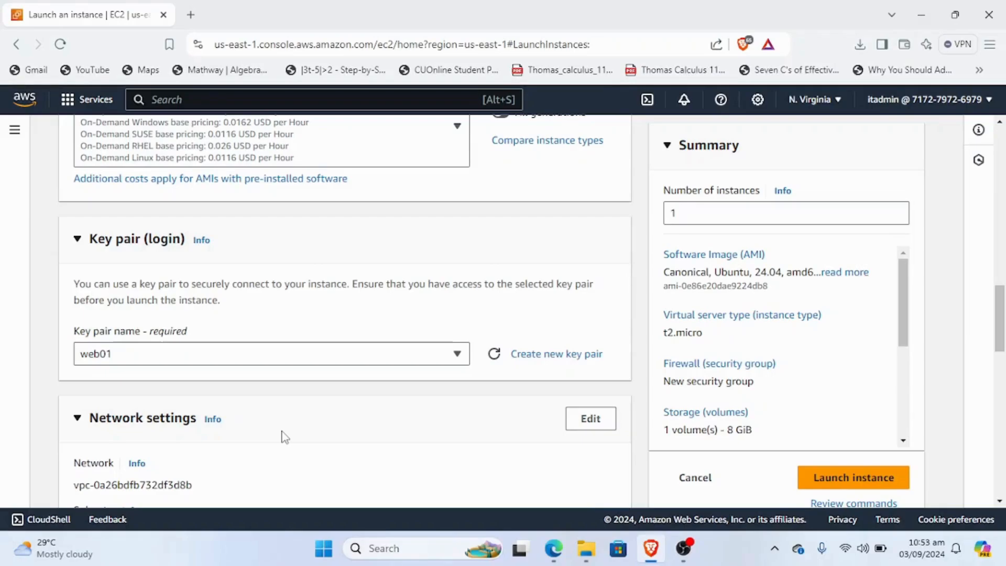
Step: Set the instance's firewall to use an existing security group and select tween-web-dev-sg
{"action": "scroll", "coordinate": [283, 437], "scroll_direction": "down", "scroll_amount": 5}
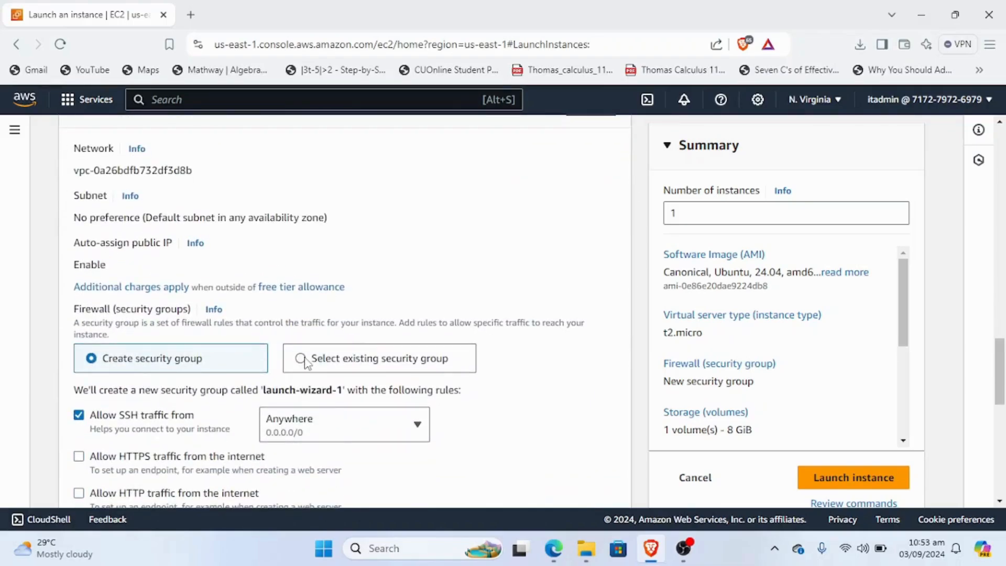
{"action": "left_click", "coordinate": [301, 359]}
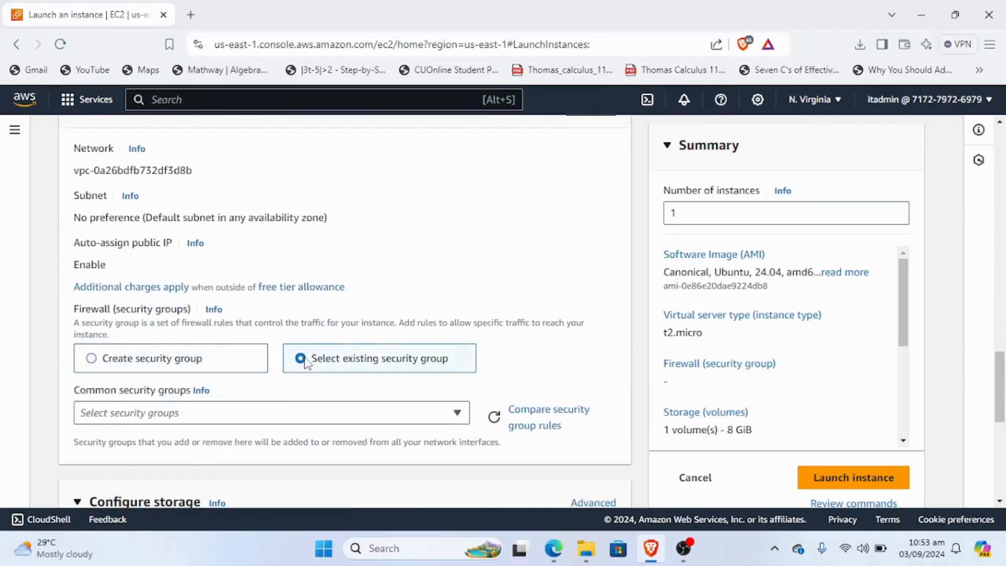
{"action": "left_click", "coordinate": [367, 412]}
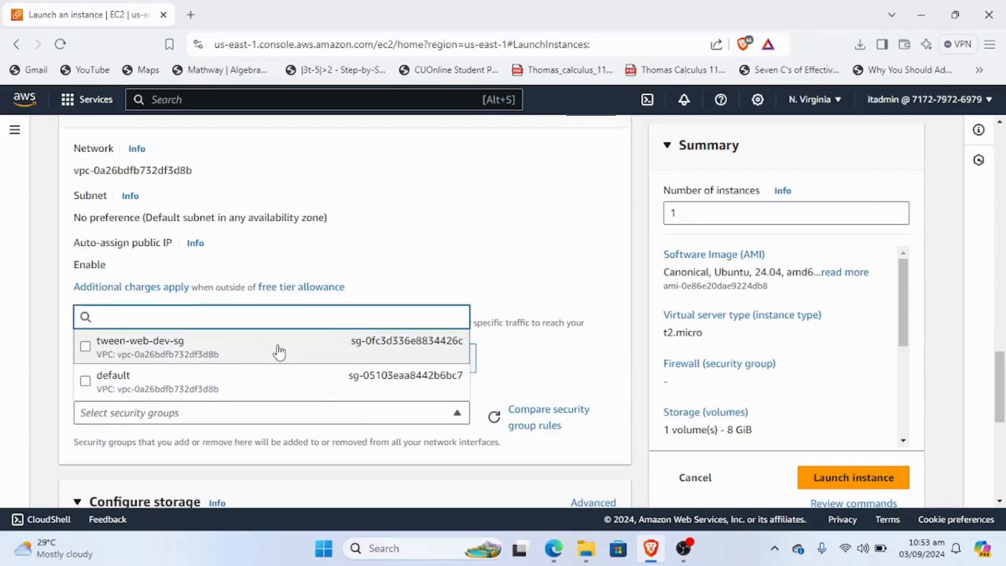
{"action": "left_click", "coordinate": [279, 351]}
Step: Expand and review the advanced details below the storage settings, and launch the instance
{"action": "scroll", "coordinate": [361, 432], "scroll_direction": "down", "scroll_amount": 3}
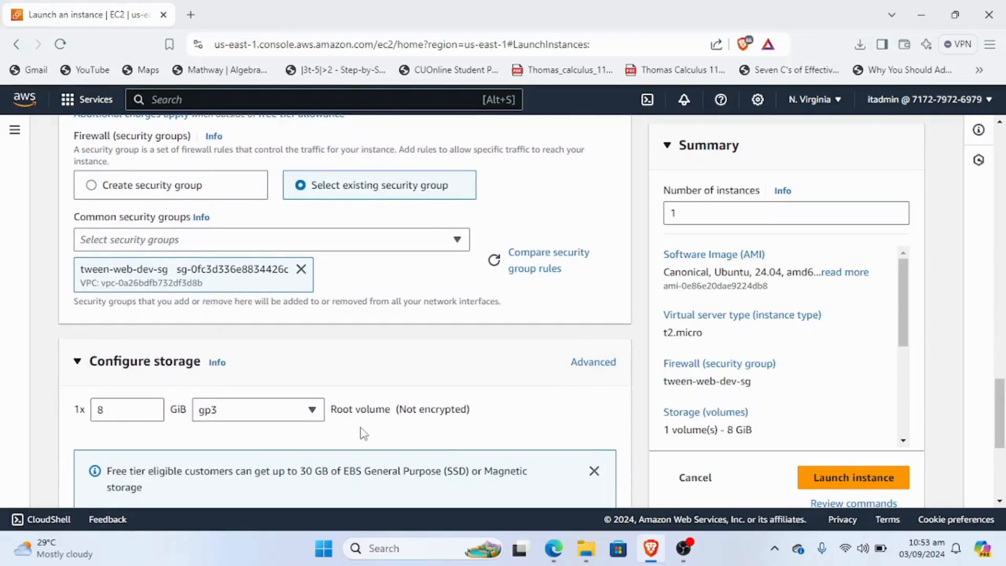
{"action": "scroll", "coordinate": [364, 433], "scroll_direction": "down", "scroll_amount": 5}
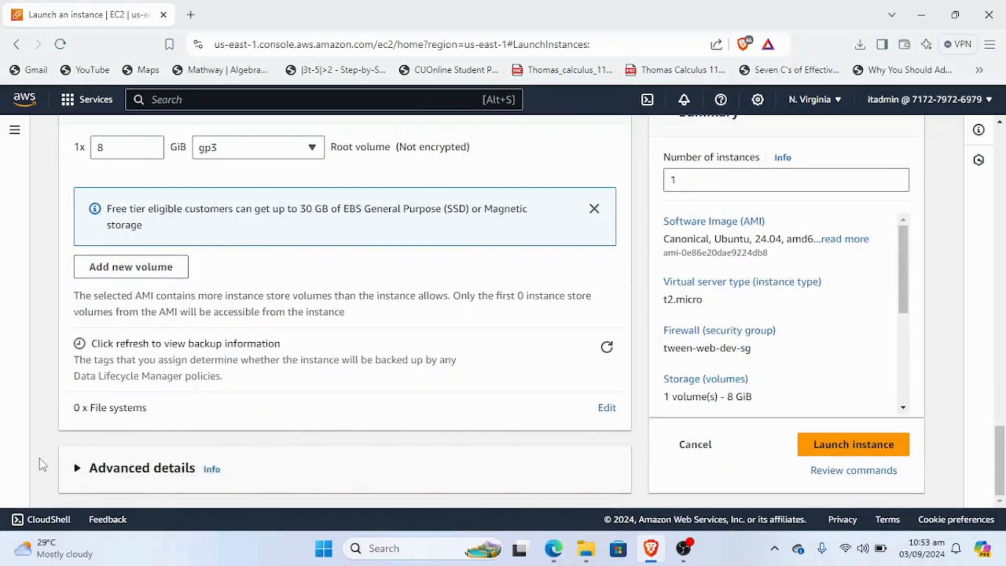
{"action": "left_click", "coordinate": [85, 468]}
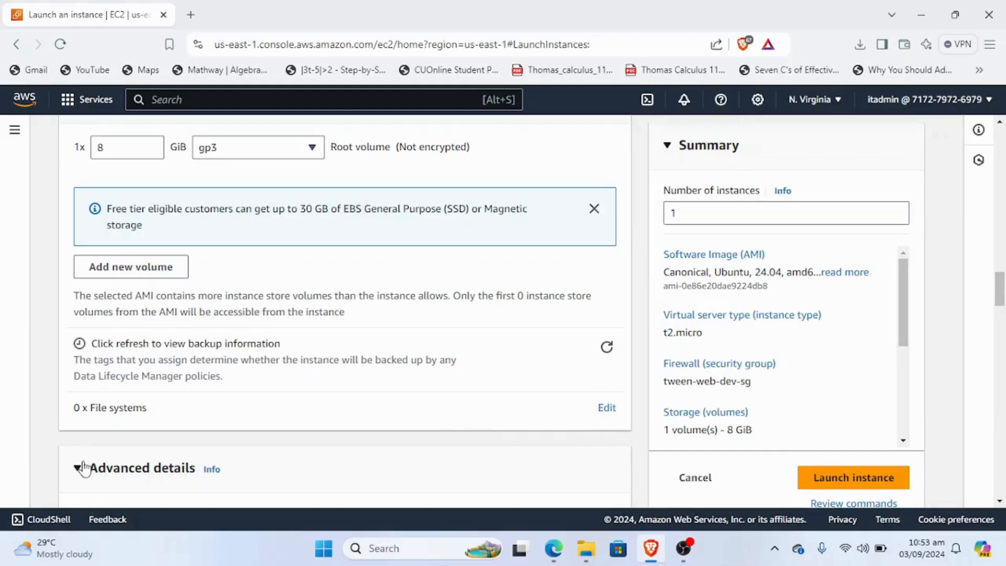
{"action": "scroll", "coordinate": [266, 359], "scroll_direction": "down", "scroll_amount": 20}
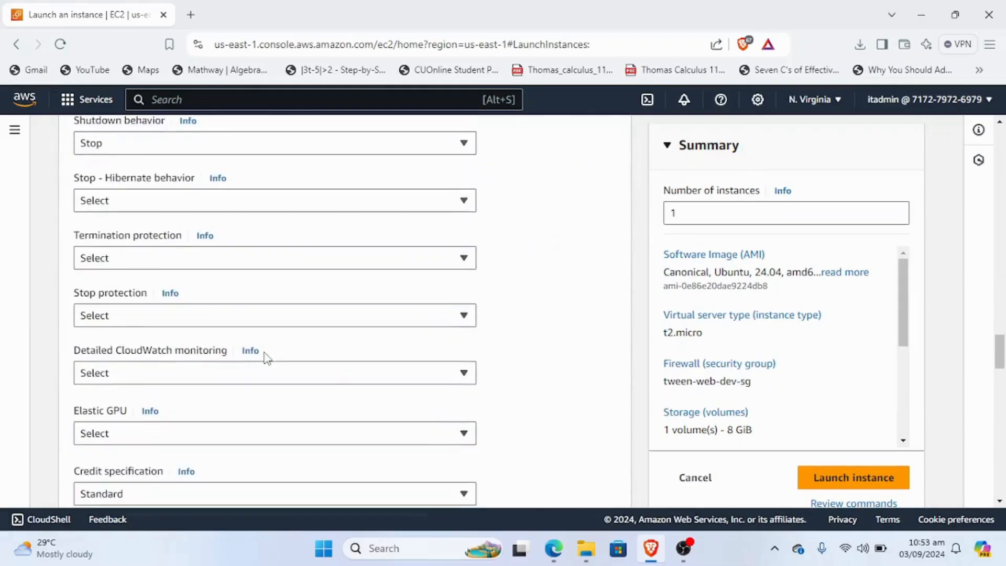
{"action": "scroll", "coordinate": [266, 359], "scroll_direction": "down", "scroll_amount": 20}
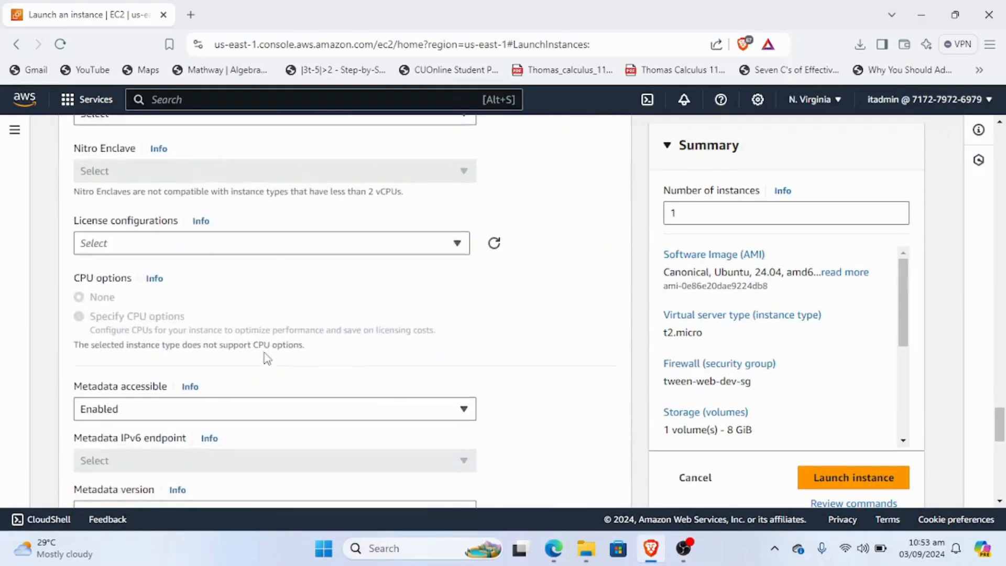
{"action": "scroll", "coordinate": [266, 359], "scroll_direction": "down", "scroll_amount": 3}
{"action": "scroll", "coordinate": [266, 357], "scroll_direction": "up", "scroll_amount": 2}
{"action": "scroll", "coordinate": [265, 354], "scroll_direction": "down", "scroll_amount": 2}
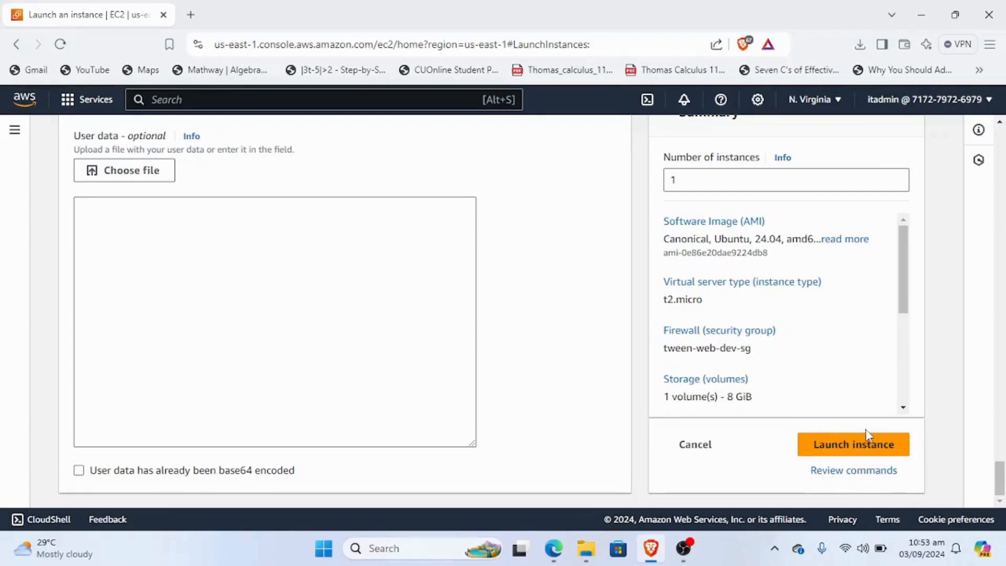
{"action": "left_click", "coordinate": [860, 446]}
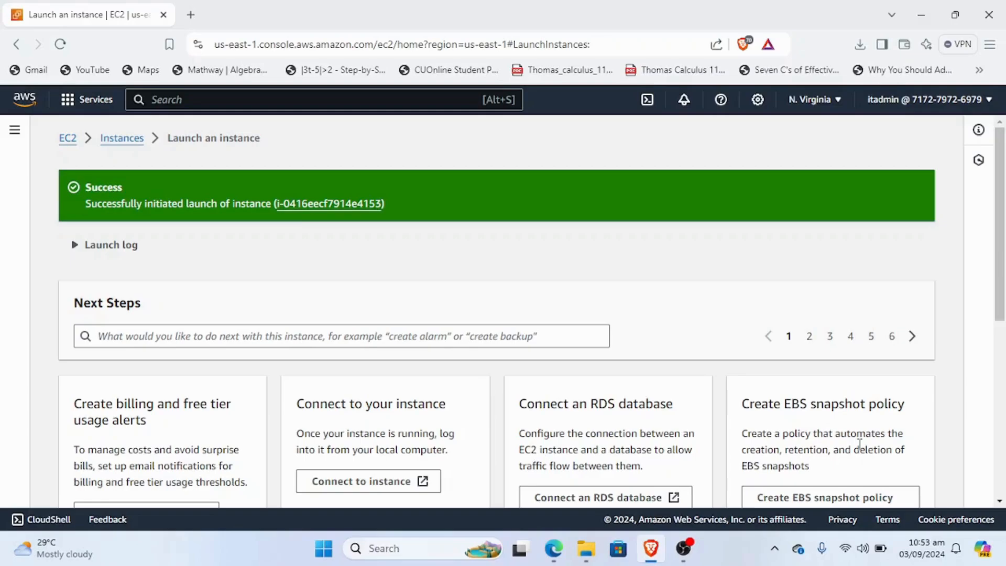
Step: Return to the instances list, refresh it, and review the summary and details of the web01 instance
{"action": "left_click", "coordinate": [139, 136]}
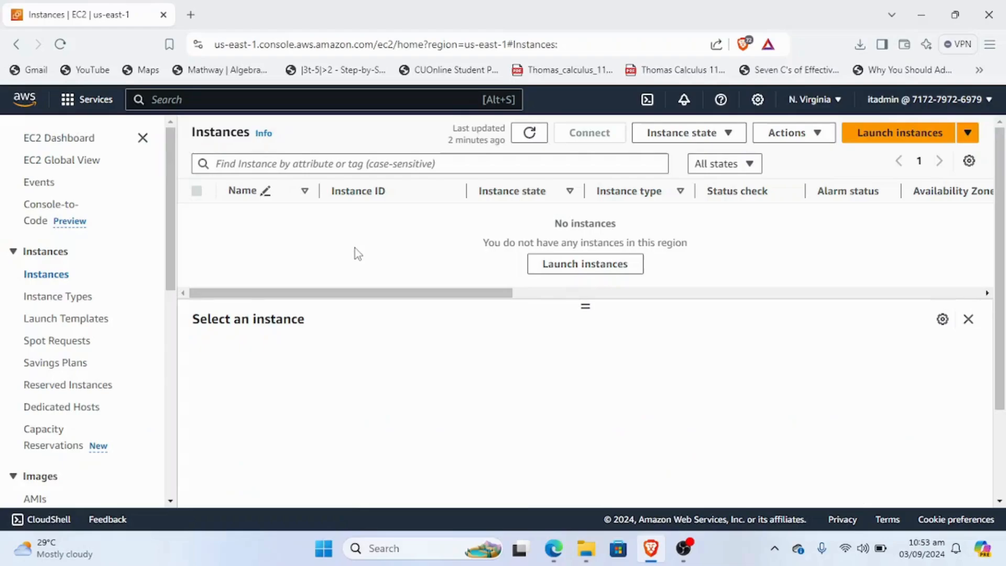
{"action": "left_click", "coordinate": [529, 134]}
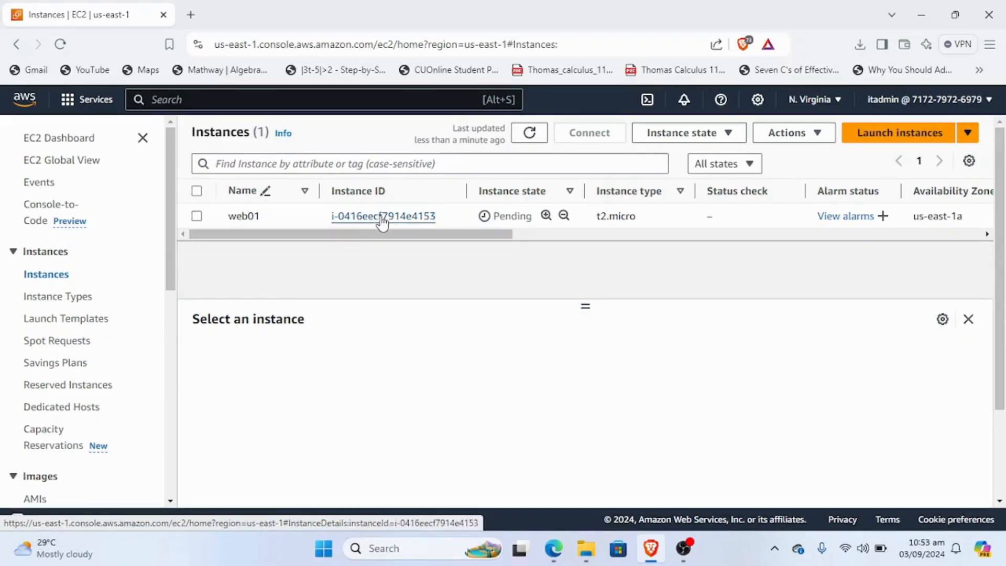
{"action": "left_click", "coordinate": [382, 216]}
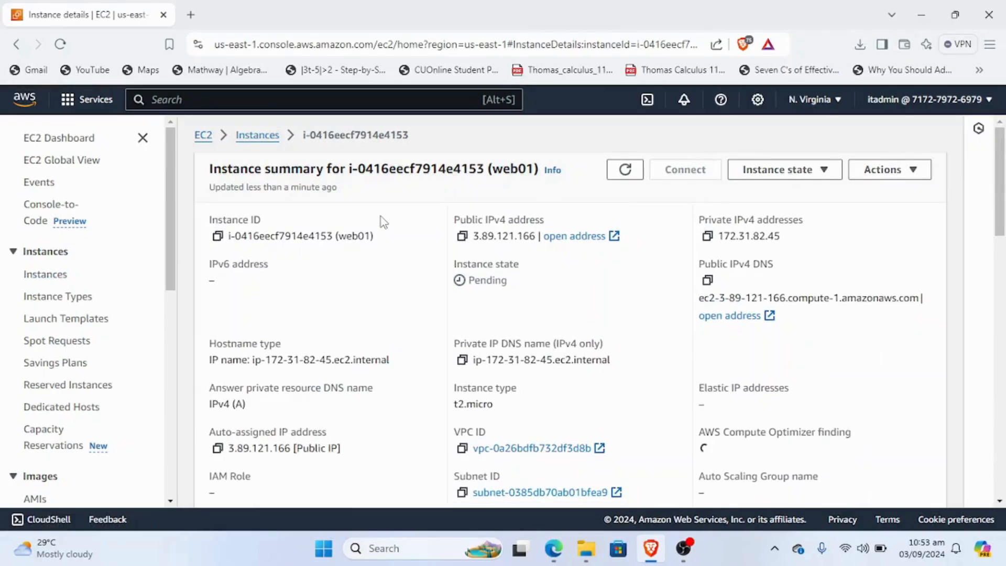
{"action": "scroll", "coordinate": [487, 275], "scroll_direction": "down", "scroll_amount": 4}
{"action": "scroll", "coordinate": [491, 274], "scroll_direction": "down", "scroll_amount": 2}
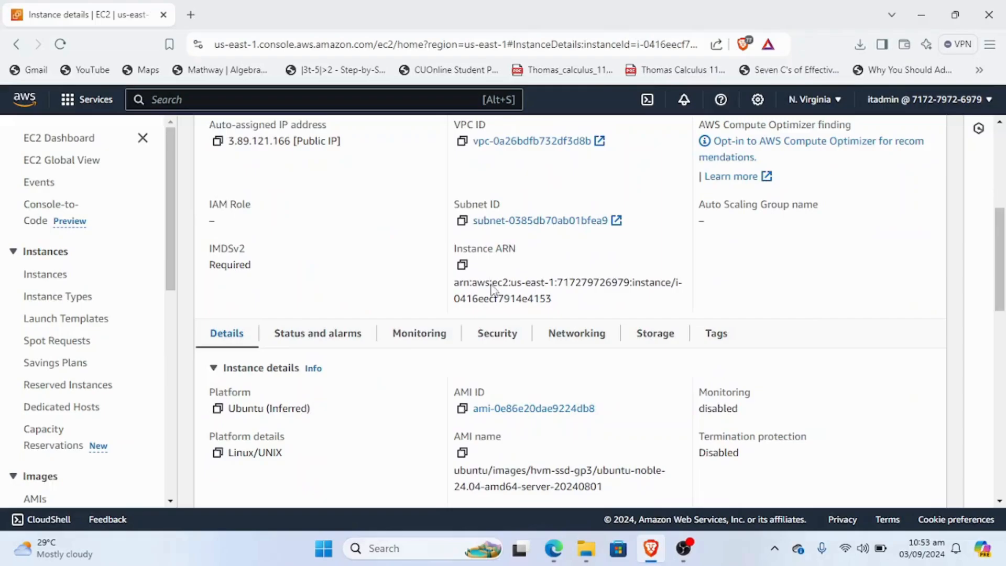
{"action": "scroll", "coordinate": [493, 283], "scroll_direction": "up", "scroll_amount": 6}
Step: Open the connection instructions for the web01 instance and copy its public DNS from the SSH client section
{"action": "left_click", "coordinate": [259, 137]}
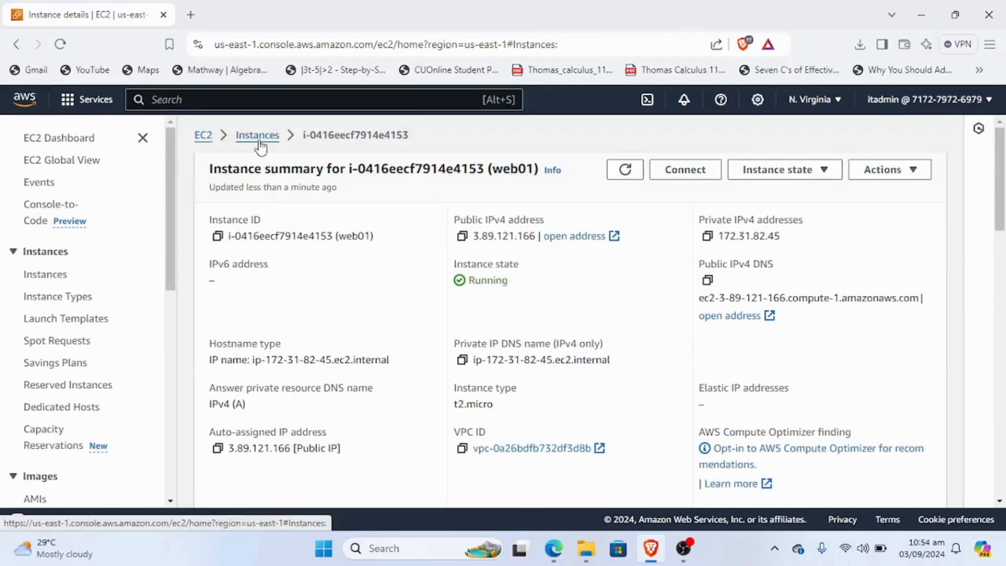
{"action": "left_click", "coordinate": [685, 170]}
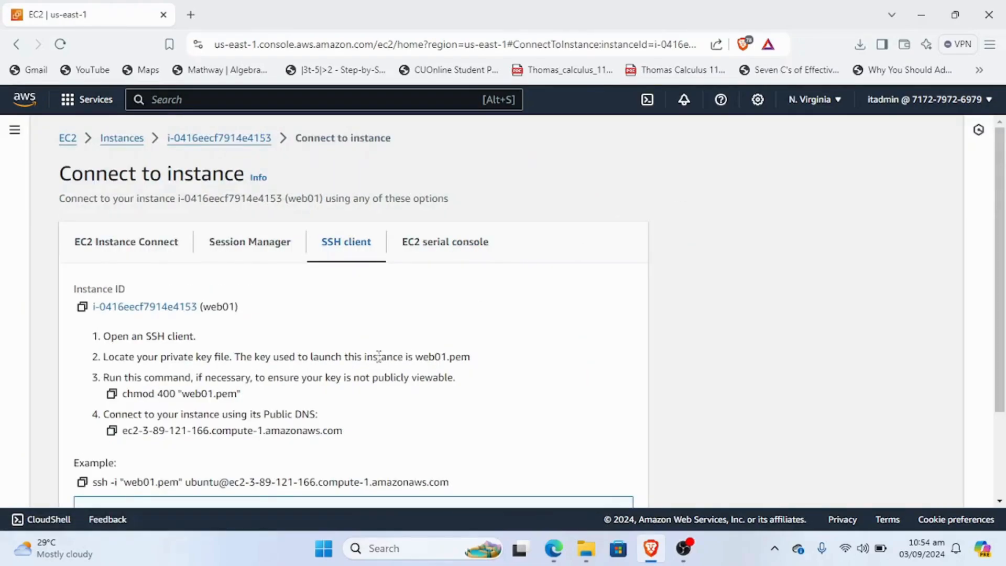
{"action": "scroll", "coordinate": [379, 358], "scroll_direction": "down", "scroll_amount": 3}
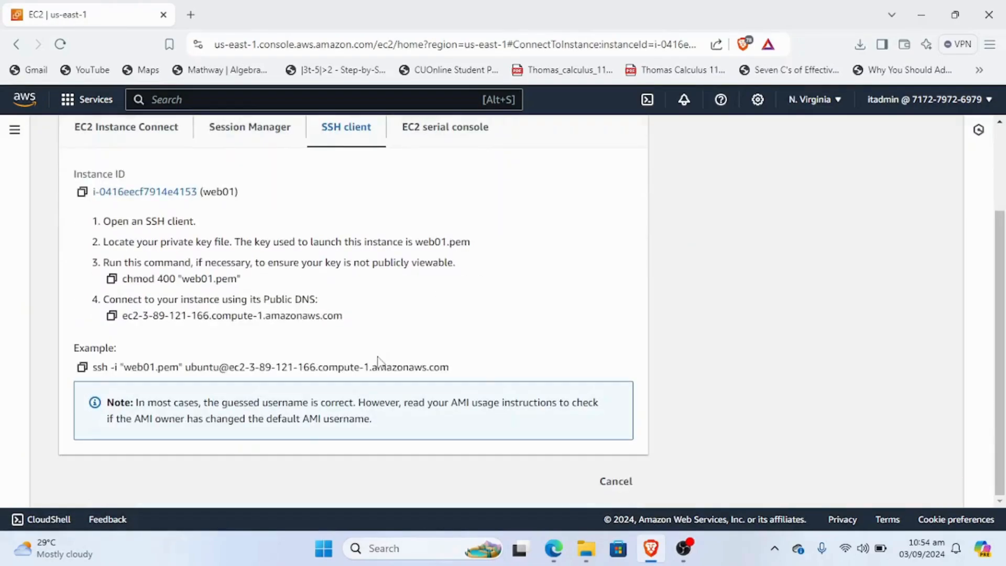
{"action": "left_click", "coordinate": [112, 316]}
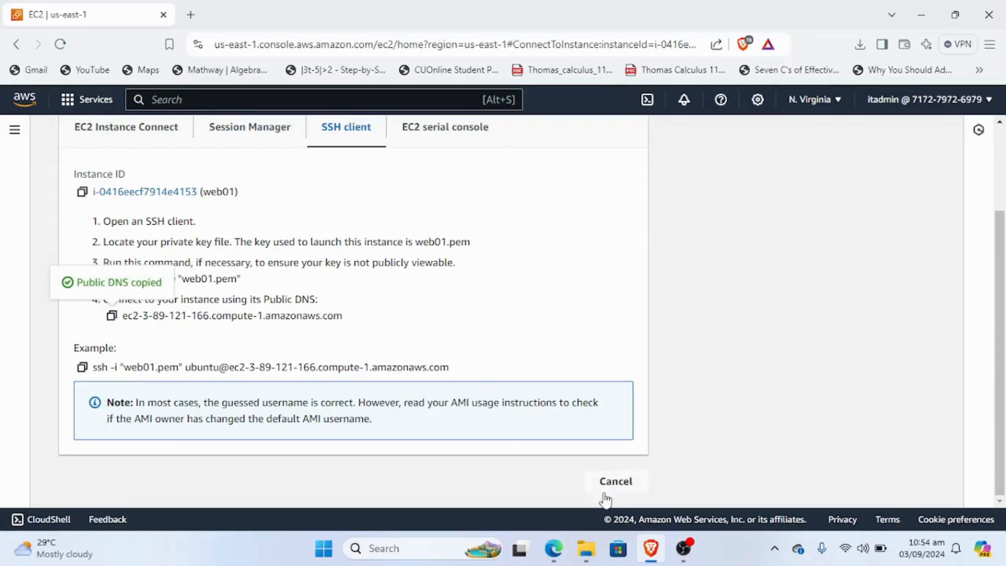
Step: Switch to File Explorer, go to the Downloads folder containing web01.pem, and open a terminal there
{"action": "left_click", "coordinate": [587, 550]}
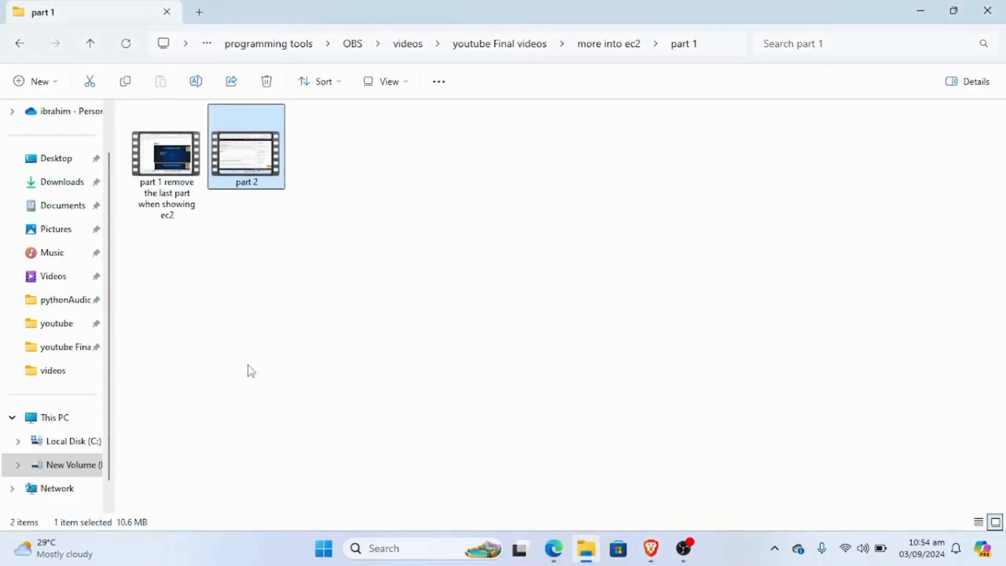
{"action": "left_click", "coordinate": [68, 182]}
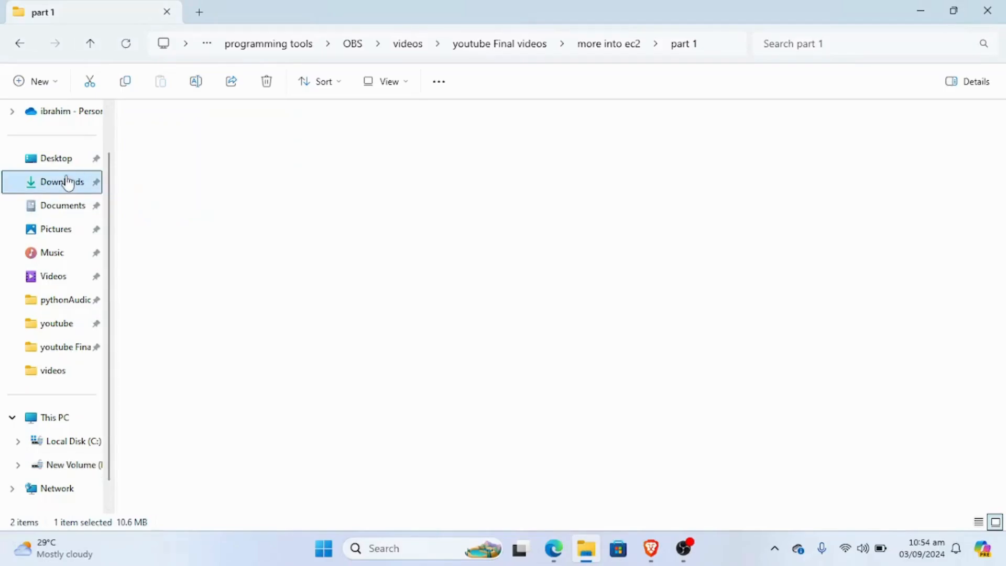
{"action": "left_click", "coordinate": [714, 220]}
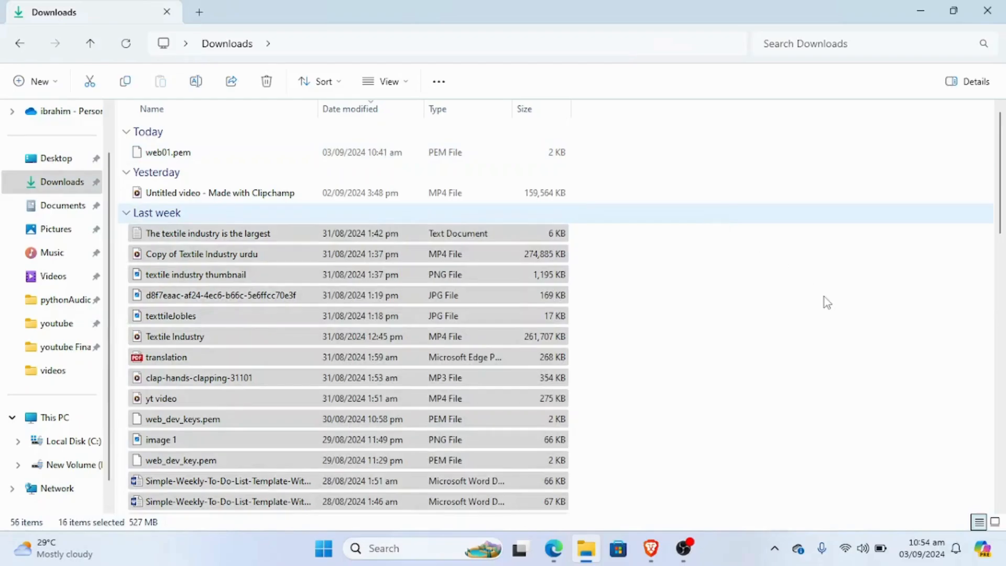
{"action": "right_click", "coordinate": [714, 220]}
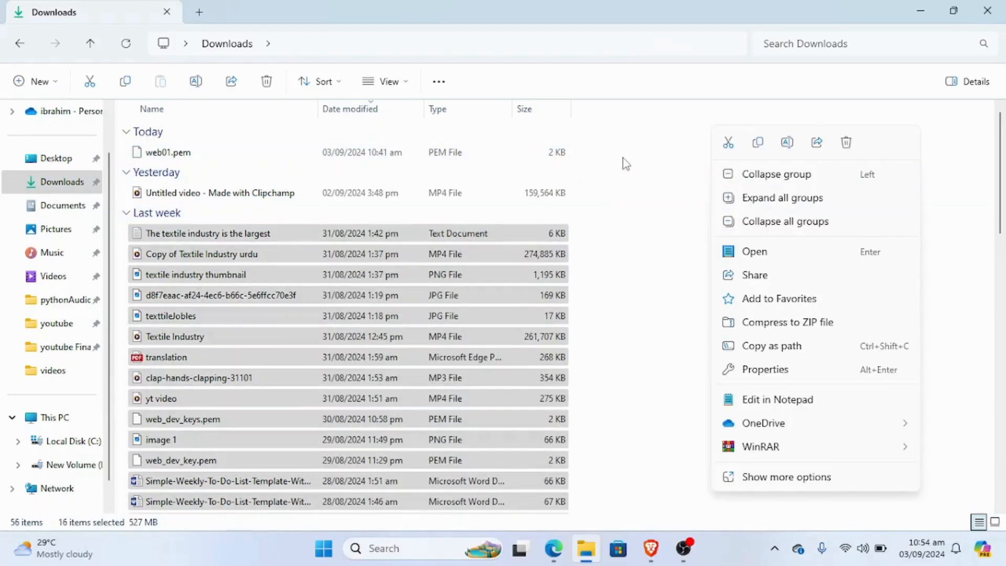
{"action": "left_click", "coordinate": [656, 150]}
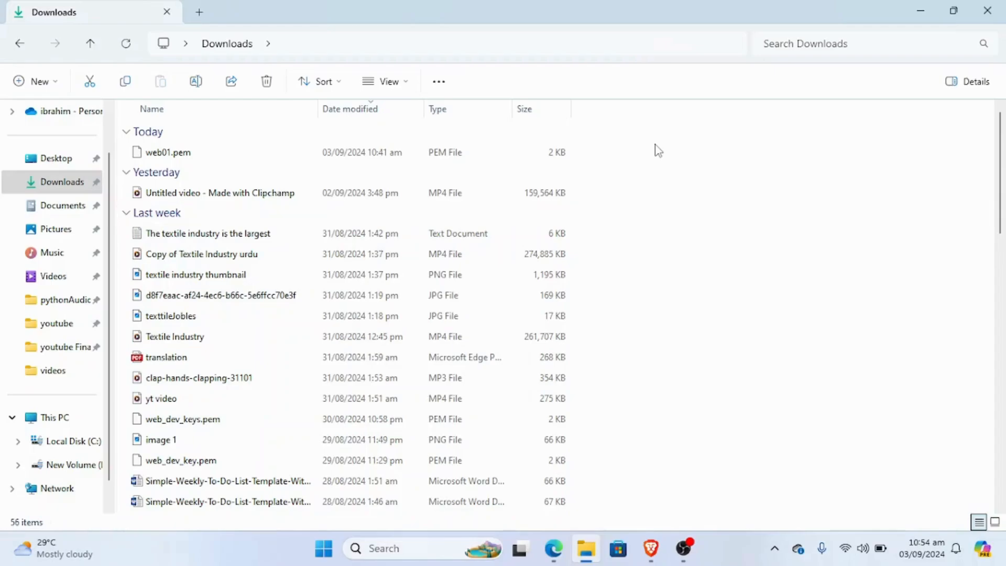
{"action": "right_click", "coordinate": [655, 151]}
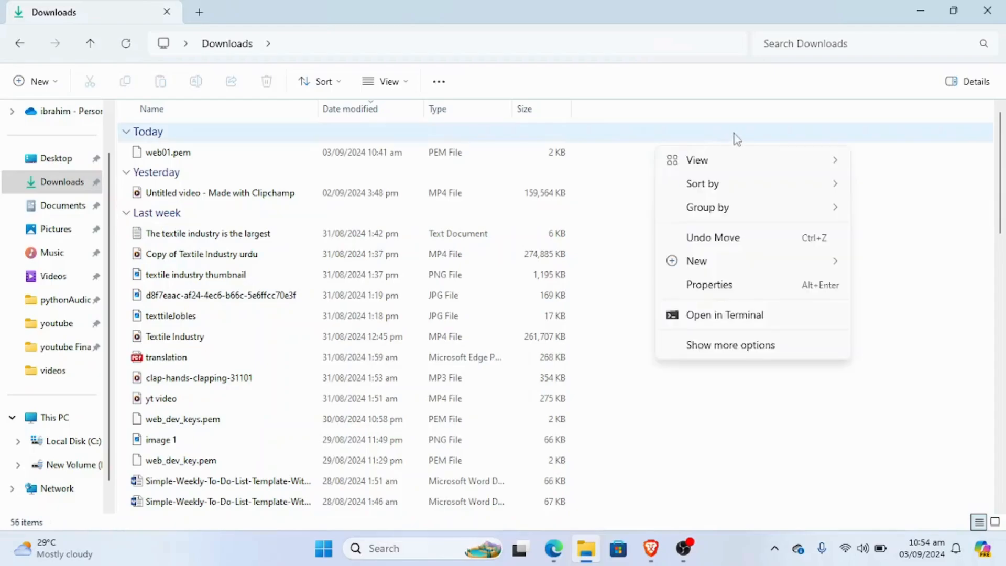
{"action": "left_click", "coordinate": [680, 316]}
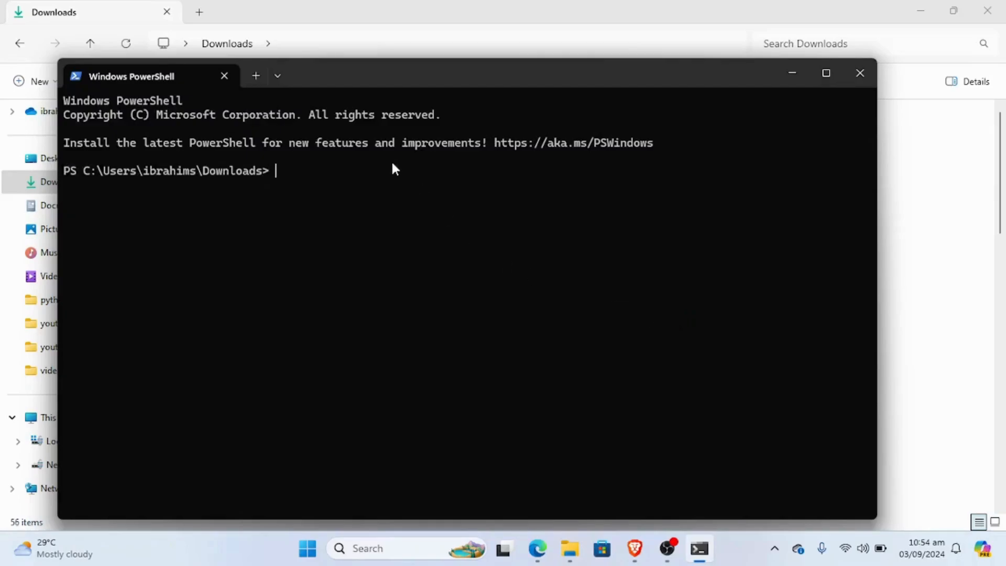
Step: Try to run web01's copied public DNS as a command in the Downloads terminal
{"action": "key", "text": "ctrl+v"}
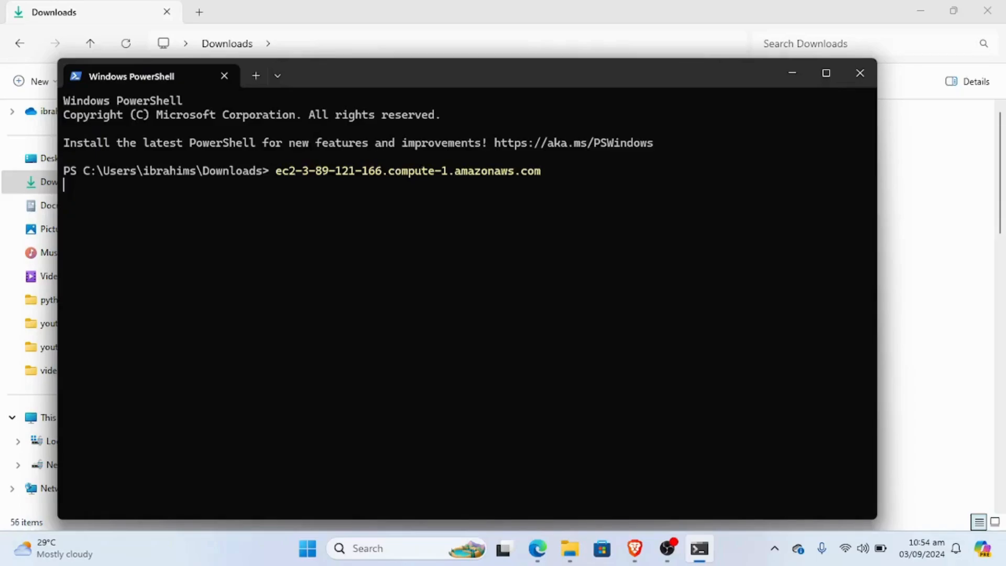
{"action": "key", "text": "Return"}
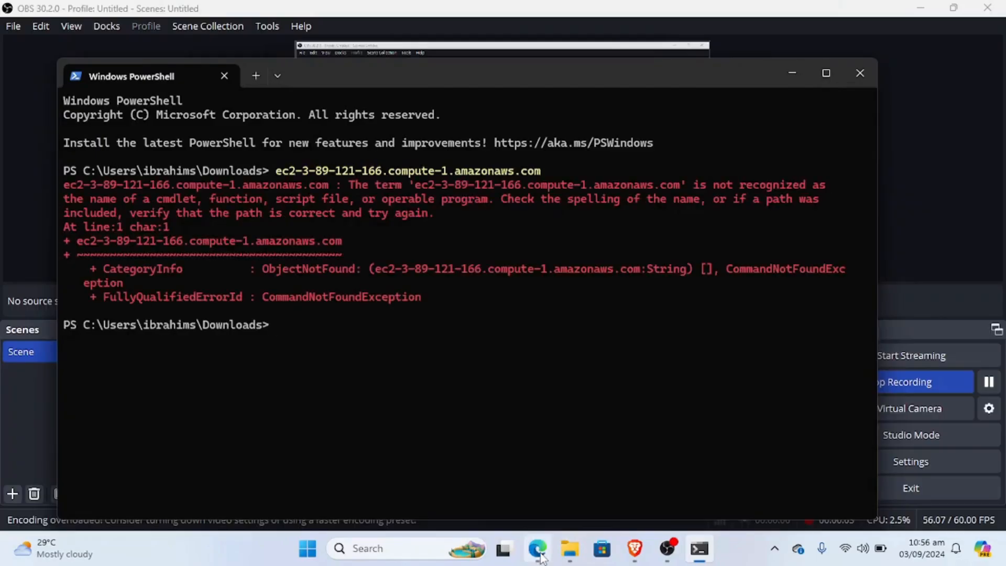
Step: Copy the example SSH command for web01 from the AWS console in Brave and run it in a maximized PowerShell window
{"action": "left_click", "coordinate": [538, 553]}
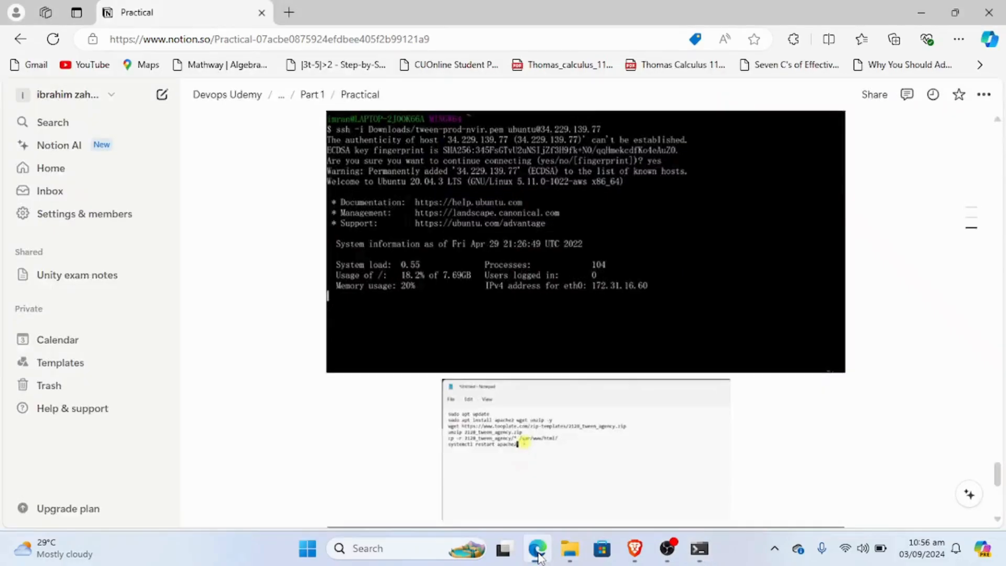
{"action": "left_click", "coordinate": [636, 548]}
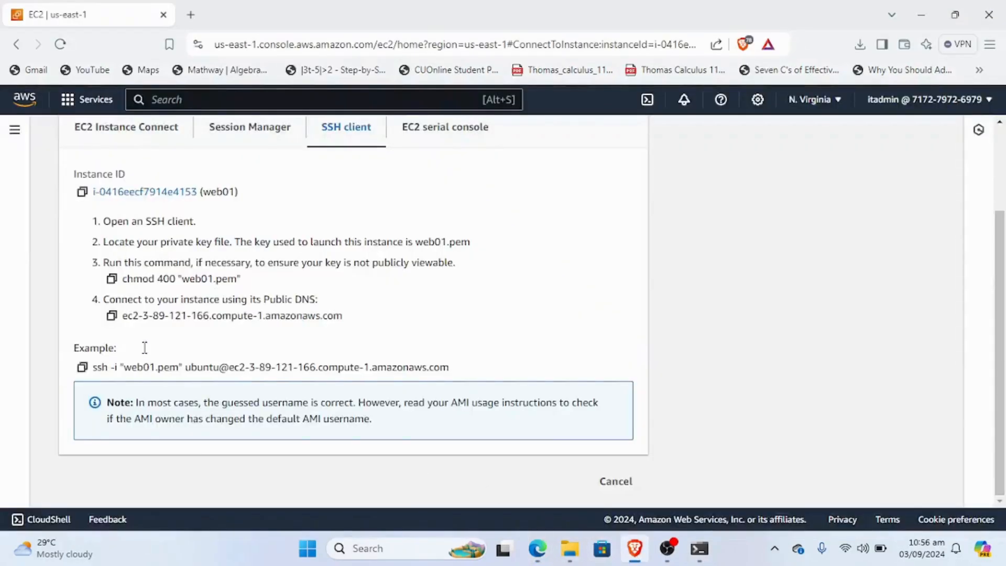
{"action": "left_click", "coordinate": [82, 368]}
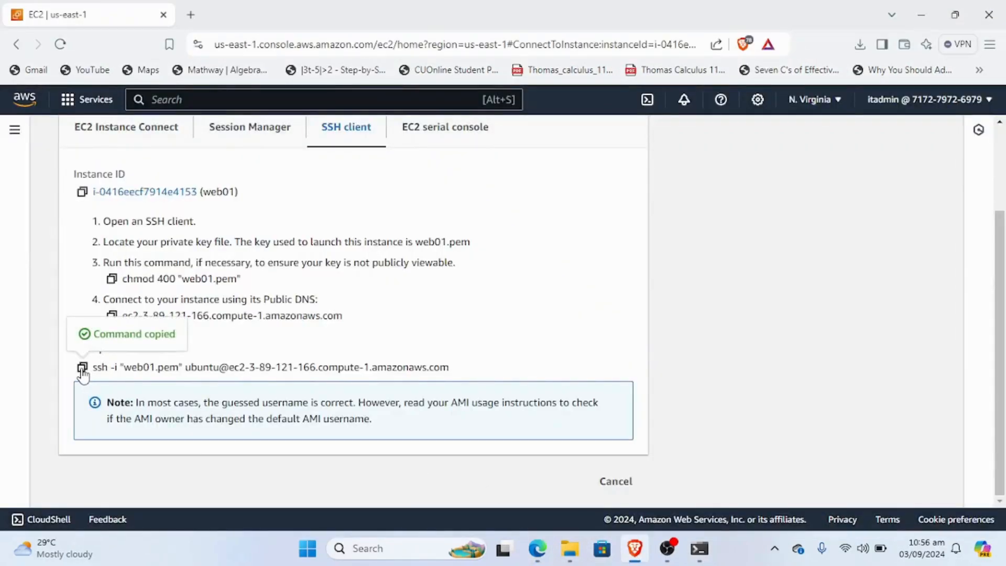
{"action": "left_click", "coordinate": [700, 548]}
{"action": "key", "text": "ctrl+v"}
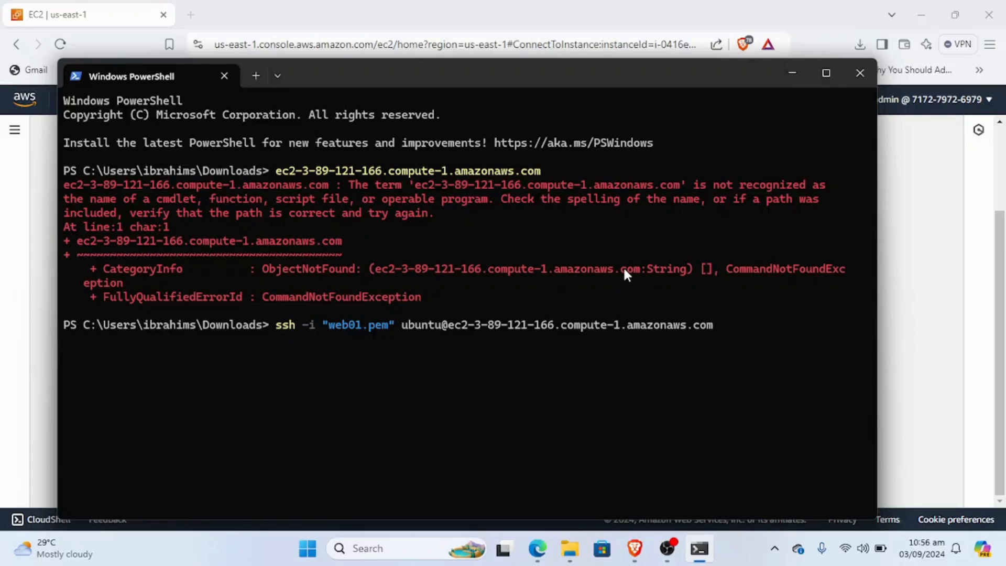
{"action": "key", "text": "Return"}
{"action": "left_click", "coordinate": [828, 80]}
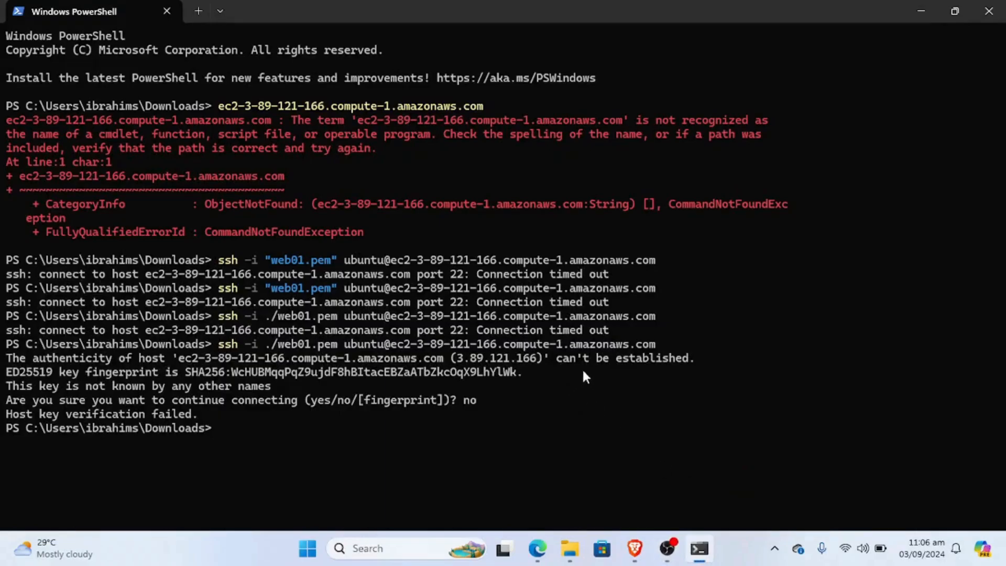
Step: Review the SSH connection attempts in PowerShell and compare them with the inbound rules of the tween-web-dev-sg security group
{"action": "left_click_drag", "start_coordinate": [622, 326], "coordinate": [4, 318]}
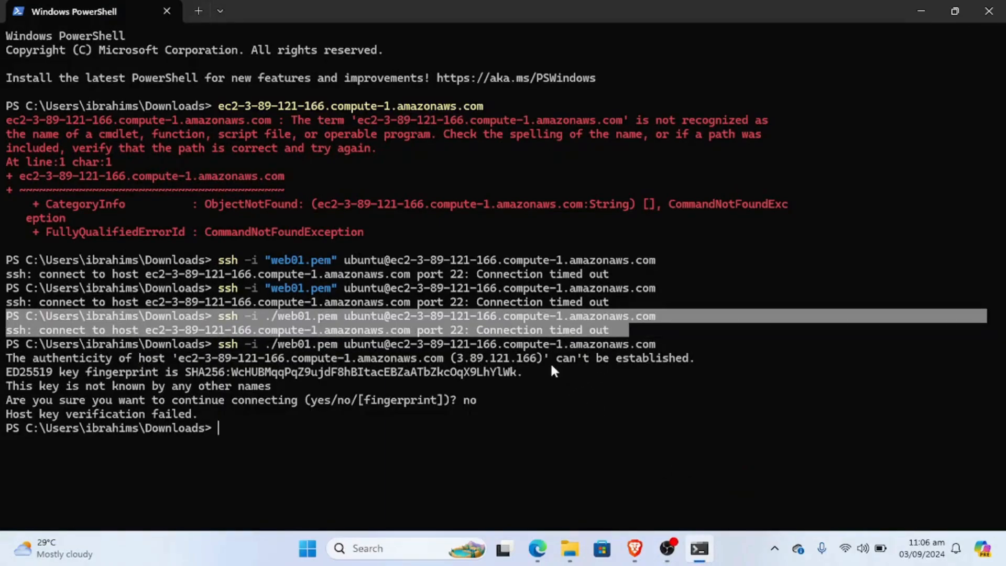
{"action": "left_click", "coordinate": [635, 548]}
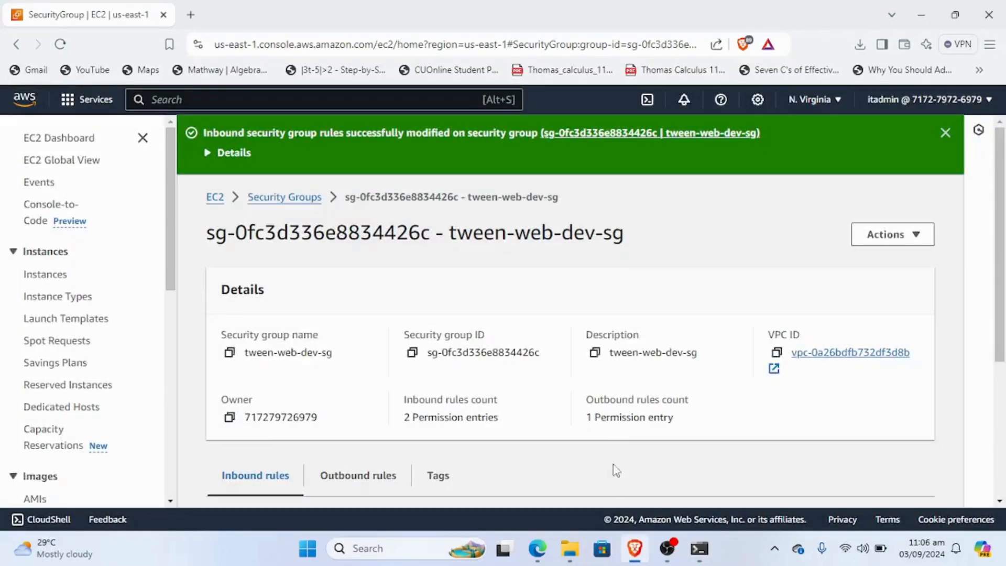
{"action": "scroll", "coordinate": [608, 430], "scroll_direction": "down", "scroll_amount": 4}
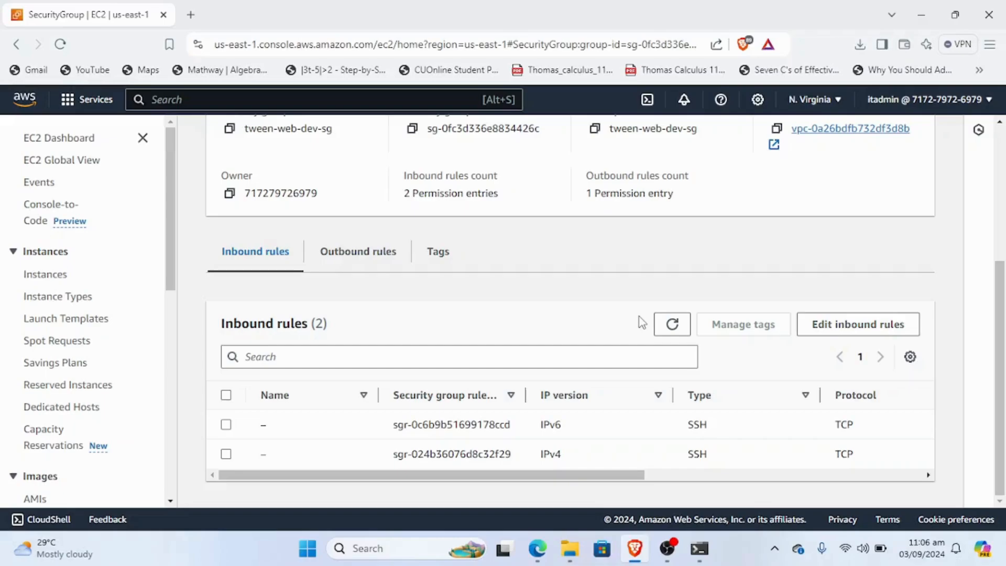
{"action": "mouse_move", "coordinate": [669, 558]}
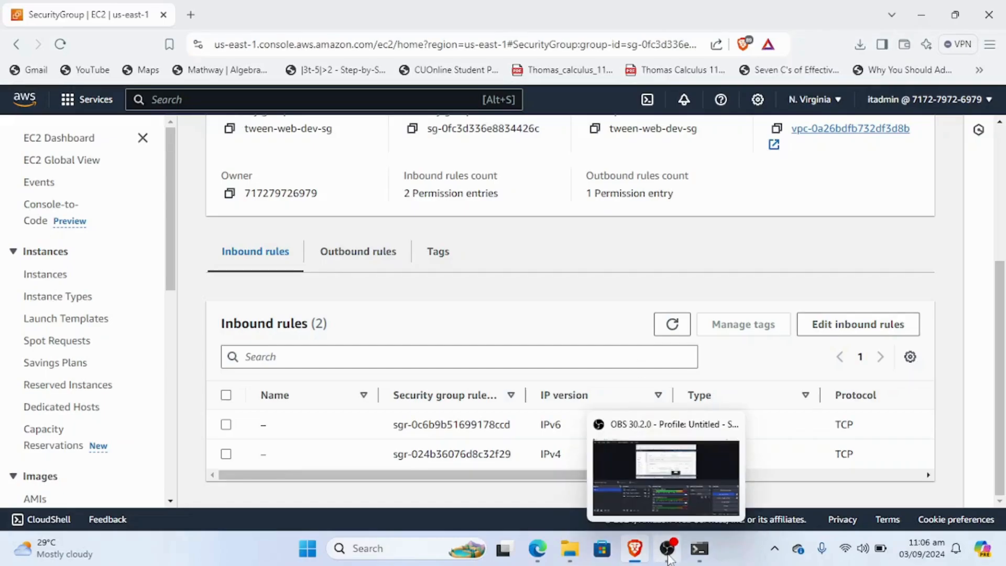
{"action": "left_click", "coordinate": [698, 549]}
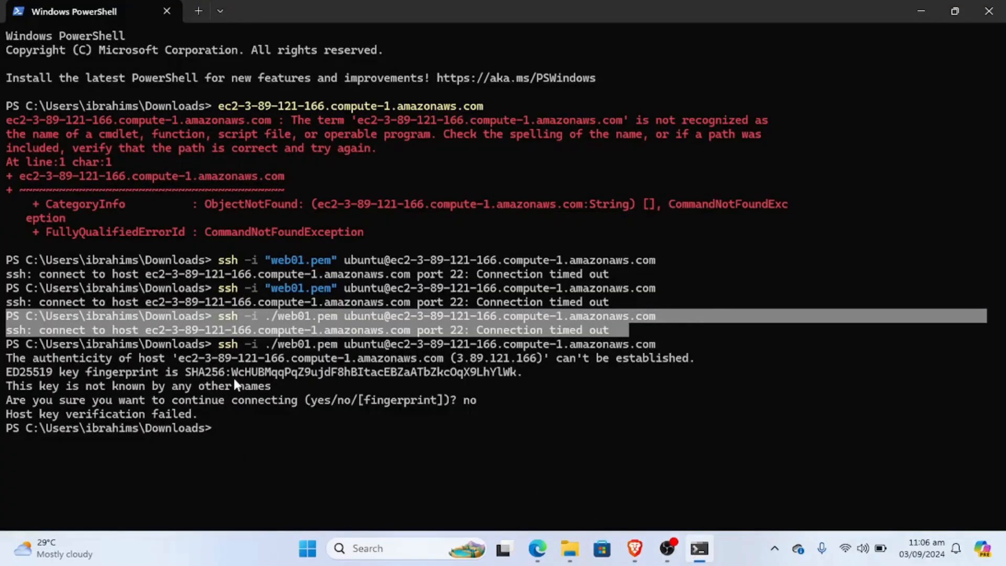
{"action": "left_click", "coordinate": [225, 428]}
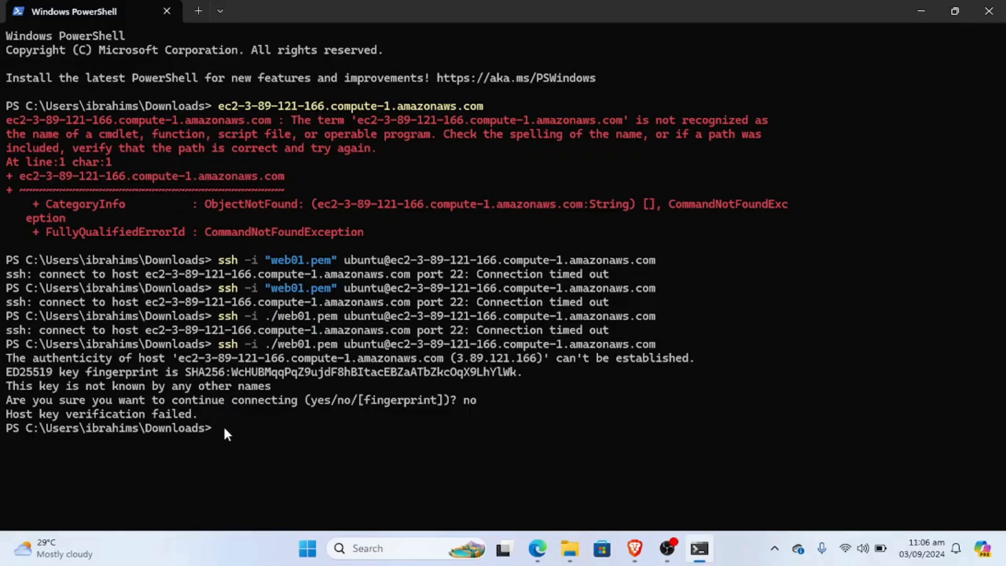
{"action": "left_click_drag", "start_coordinate": [225, 427], "coordinate": [86, 336]}
{"action": "left_click", "coordinate": [85, 335]}
{"action": "left_click", "coordinate": [699, 550]}
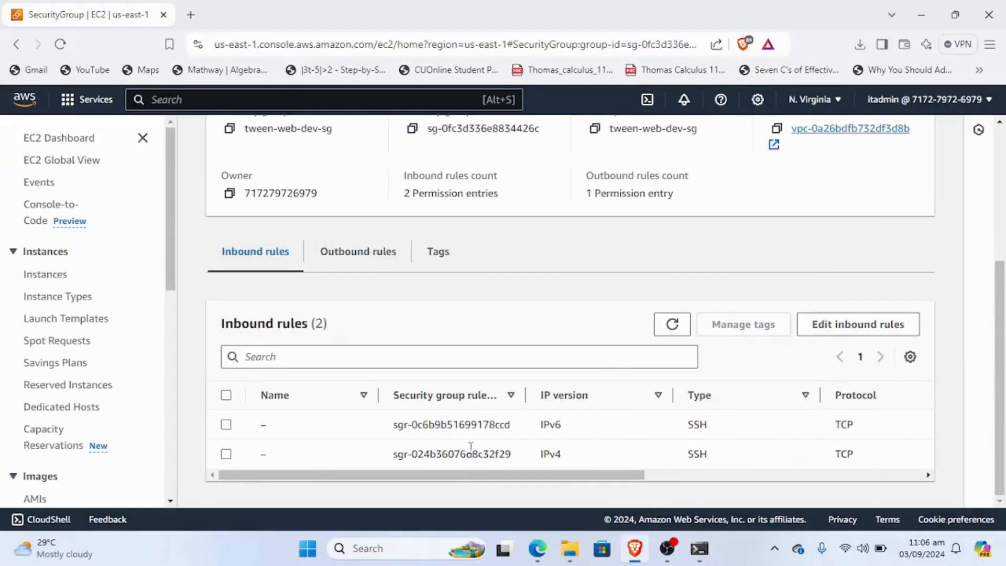
Step: Open the tween-web-dev-sg inbound rules for editing and examine the type and source options of the SSH rules
{"action": "scroll", "coordinate": [619, 424], "scroll_direction": "right", "scroll_amount": 2}
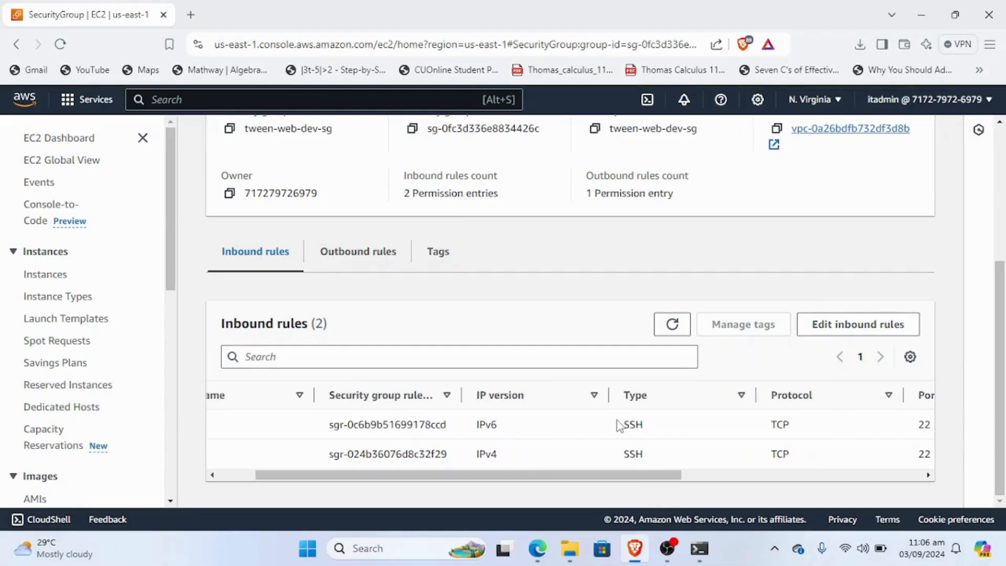
{"action": "scroll", "coordinate": [620, 426], "scroll_direction": "left", "scroll_amount": 2}
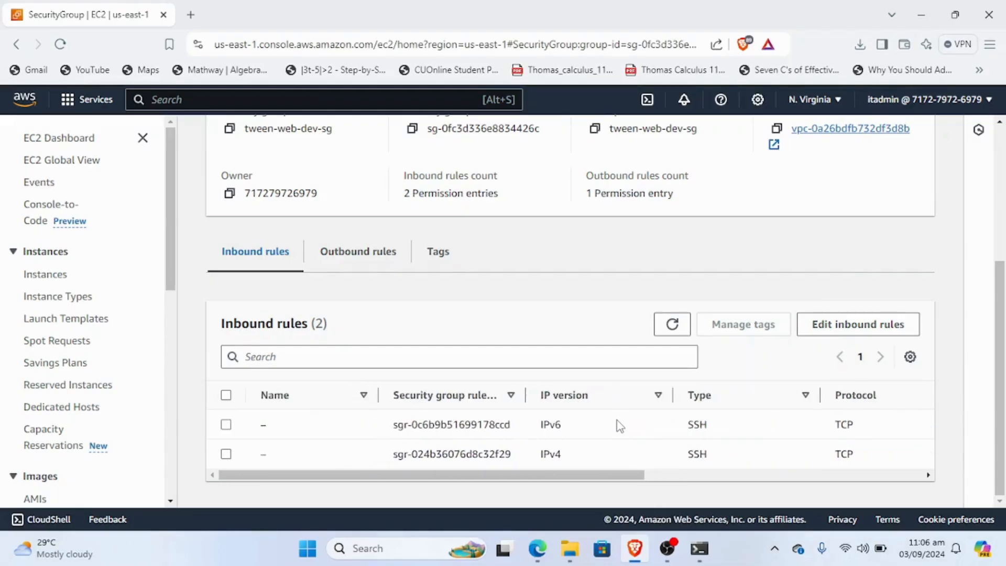
{"action": "left_click", "coordinate": [863, 325]}
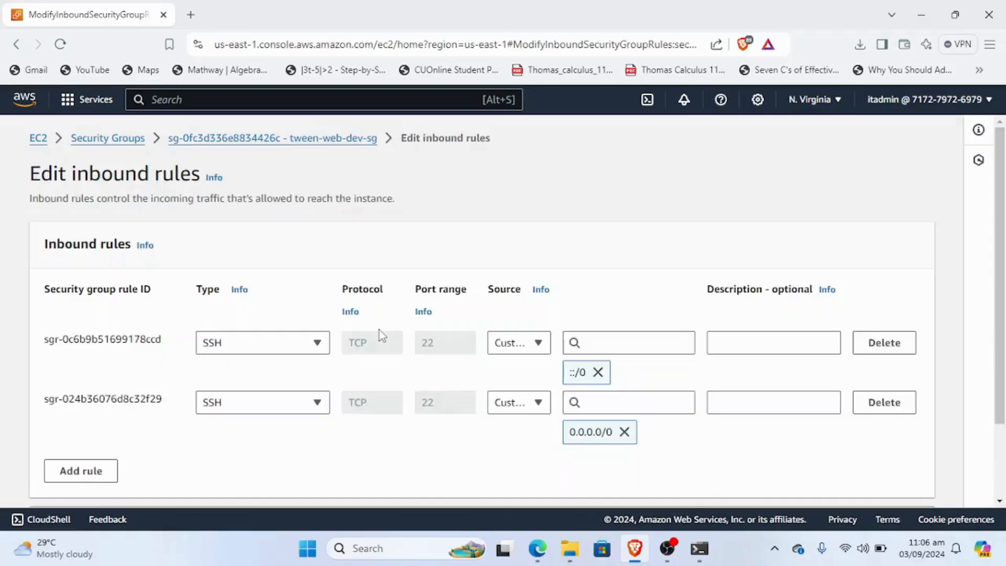
{"action": "left_click", "coordinate": [306, 348]}
{"action": "left_click", "coordinate": [315, 402]}
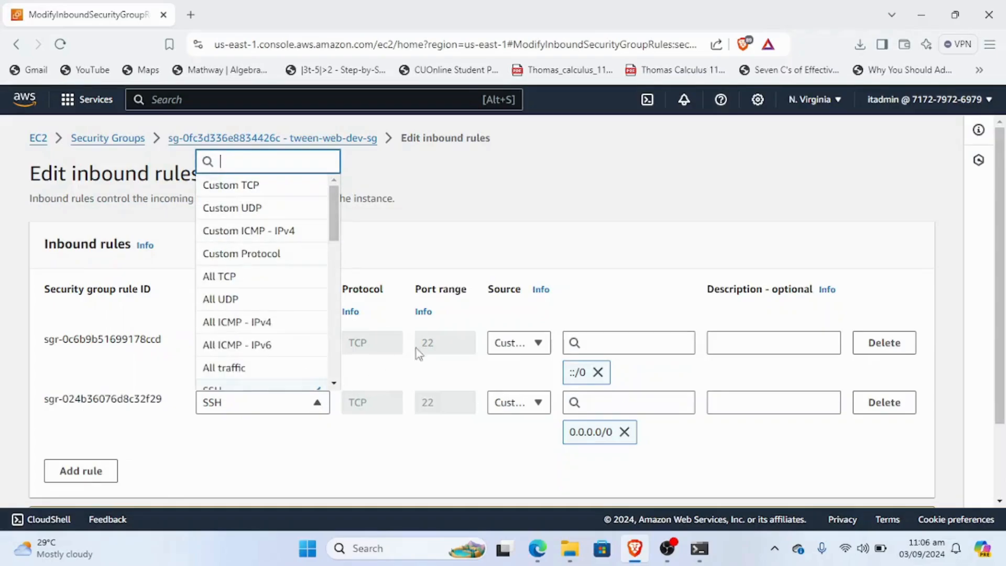
{"action": "left_click", "coordinate": [524, 343]}
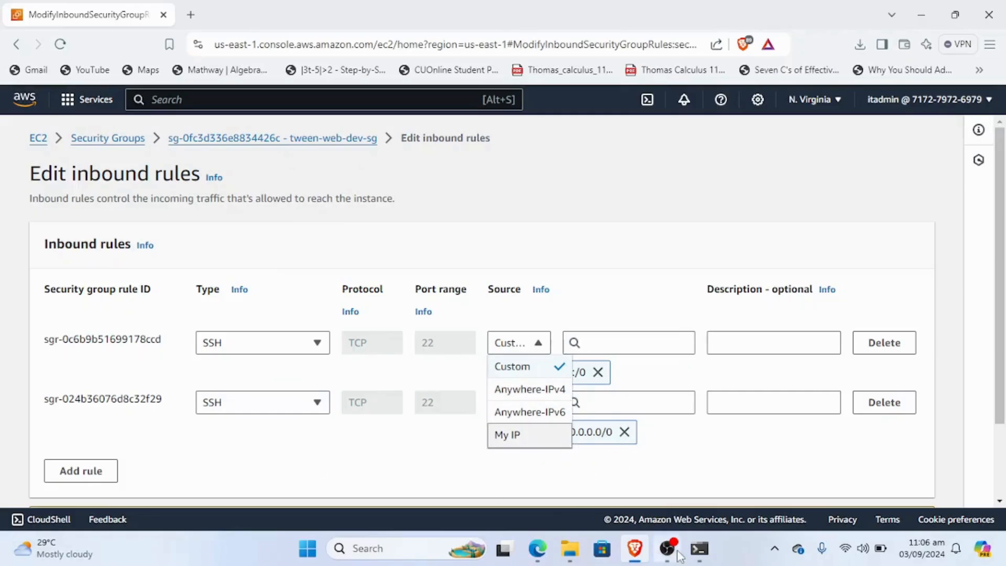
Step: Switch to PowerShell, rerun the ssh -i ./web01.pem connection to the instance, and accept the host key with yes
{"action": "left_click", "coordinate": [702, 553]}
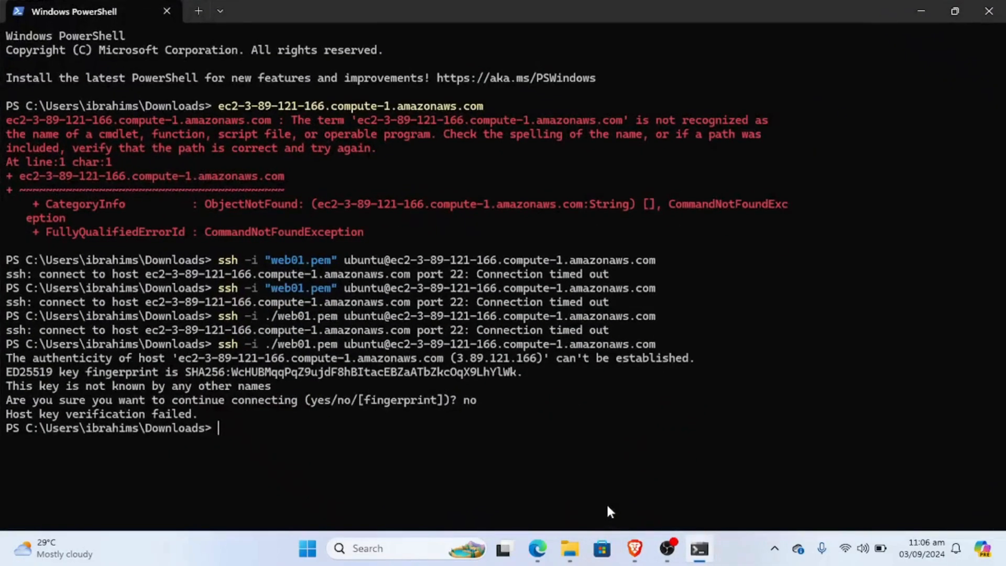
{"action": "key", "text": "Up"}
{"action": "key", "text": "Return"}
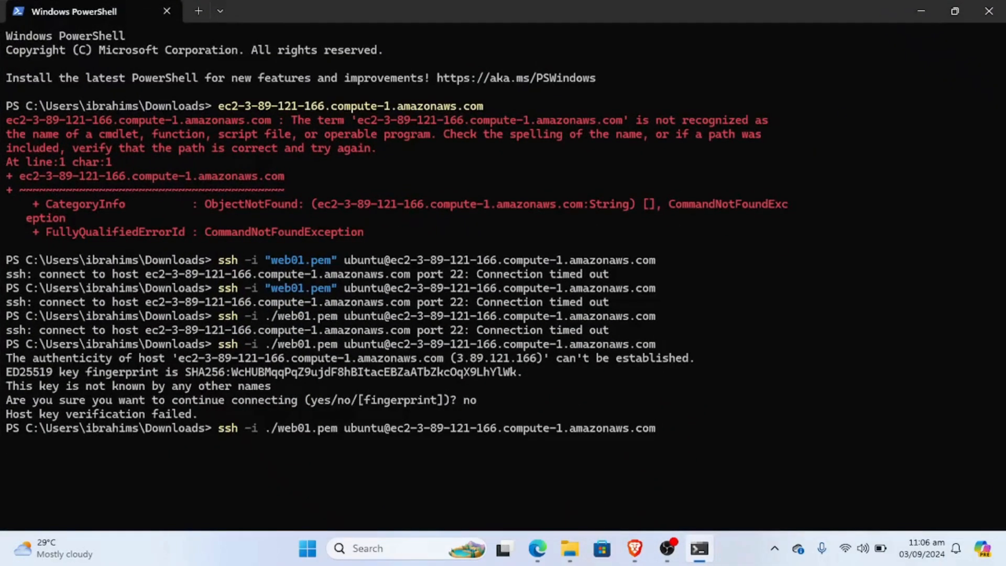
{"action": "type", "text": "yes"}
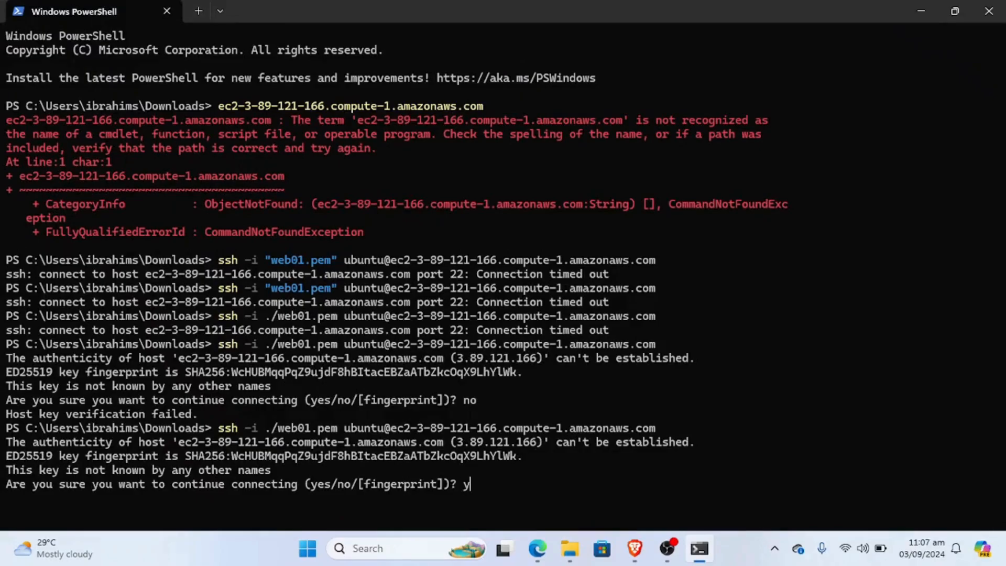
{"action": "key", "text": "Return"}
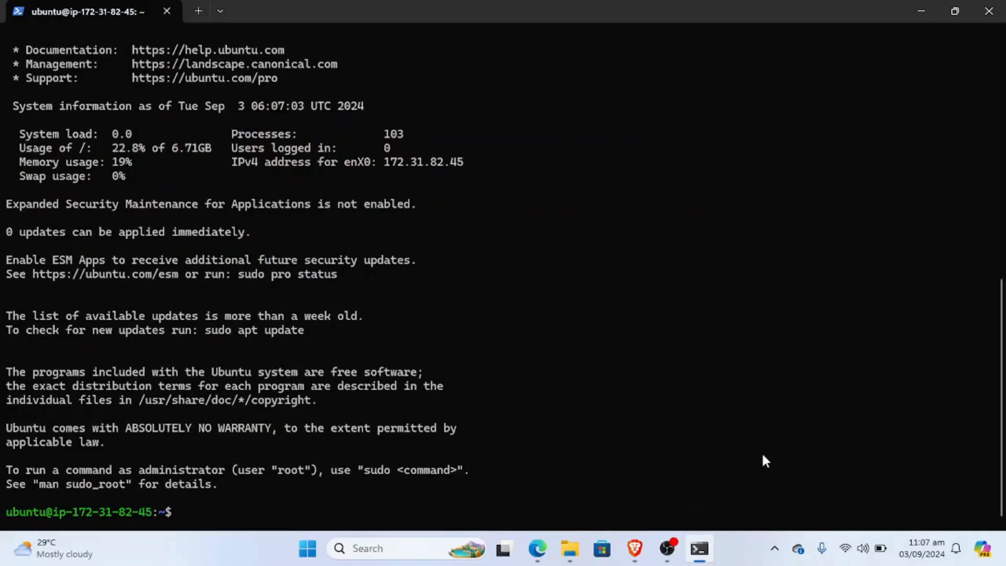
Step: Switch to the root shell with sudo -i and run apt update, following the deployment commands in Notepad
{"action": "type", "text": "sudo -i"}
{"action": "key", "text": "Return"}
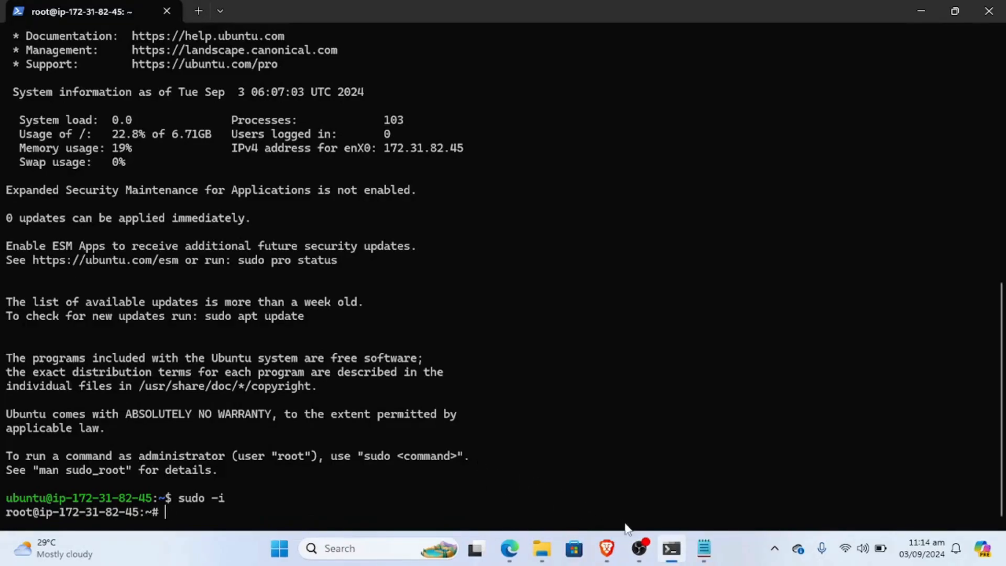
{"action": "left_click", "coordinate": [707, 556]}
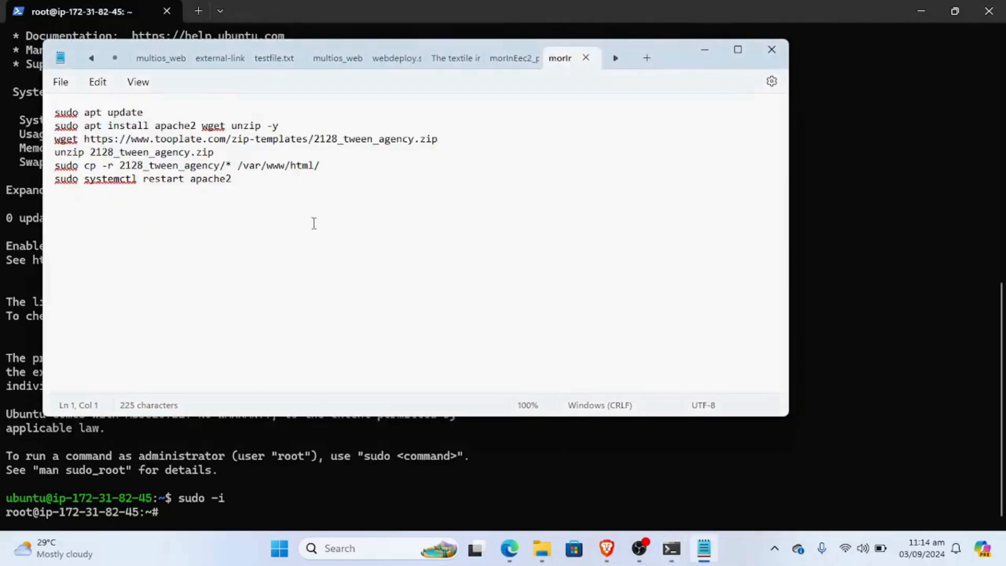
{"action": "left_click", "coordinate": [272, 182]}
{"action": "key", "text": "ctrl+a"}
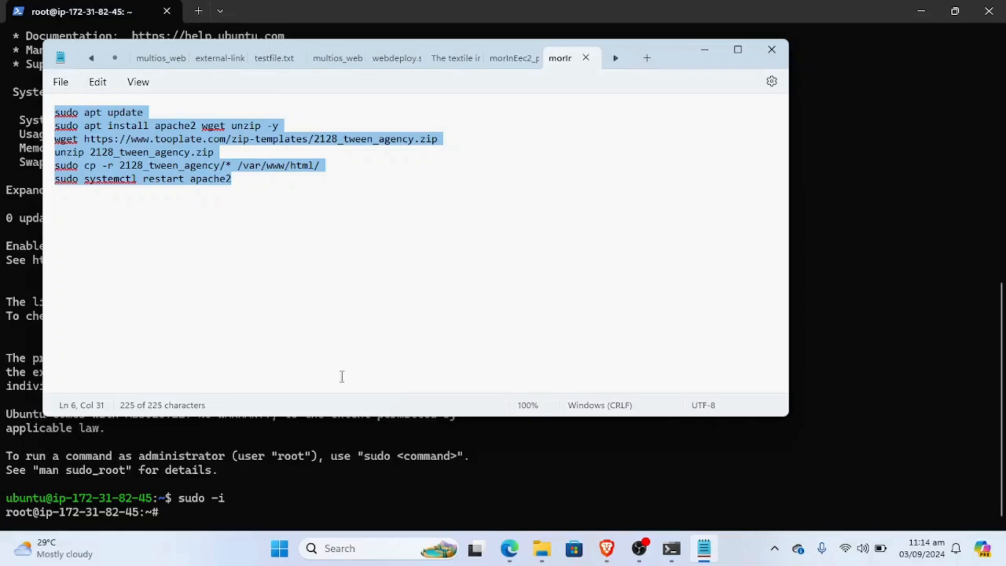
{"action": "left_click", "coordinate": [278, 509]}
{"action": "type", "text": "a"}
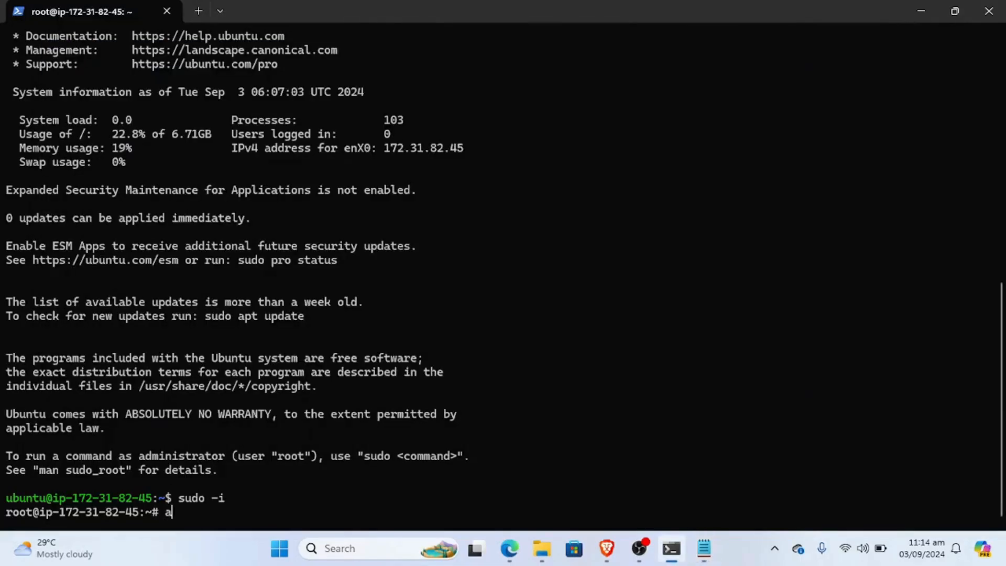
{"action": "type", "text": "pt update"}
{"action": "key", "text": "Return"}
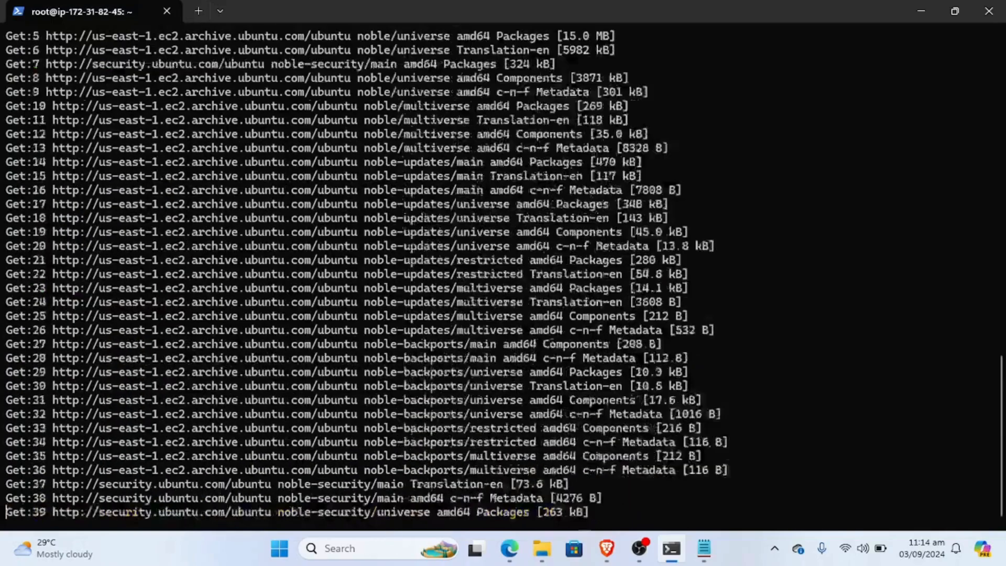
Step: Copy apt install apache2 wget unzip -y from the Notepad commands and run it in the root shell
{"action": "left_click", "coordinate": [703, 550]}
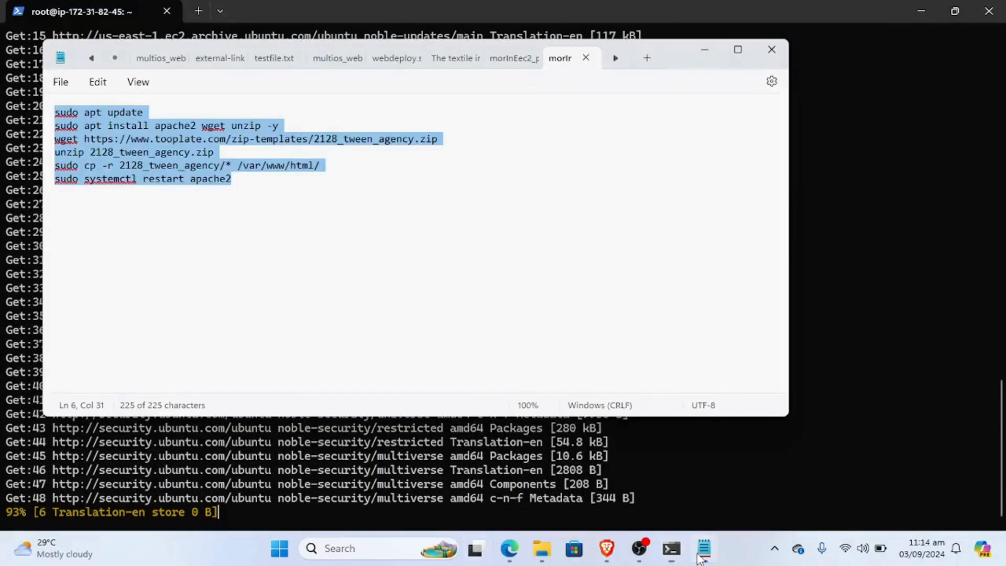
{"action": "left_click", "coordinate": [327, 166]}
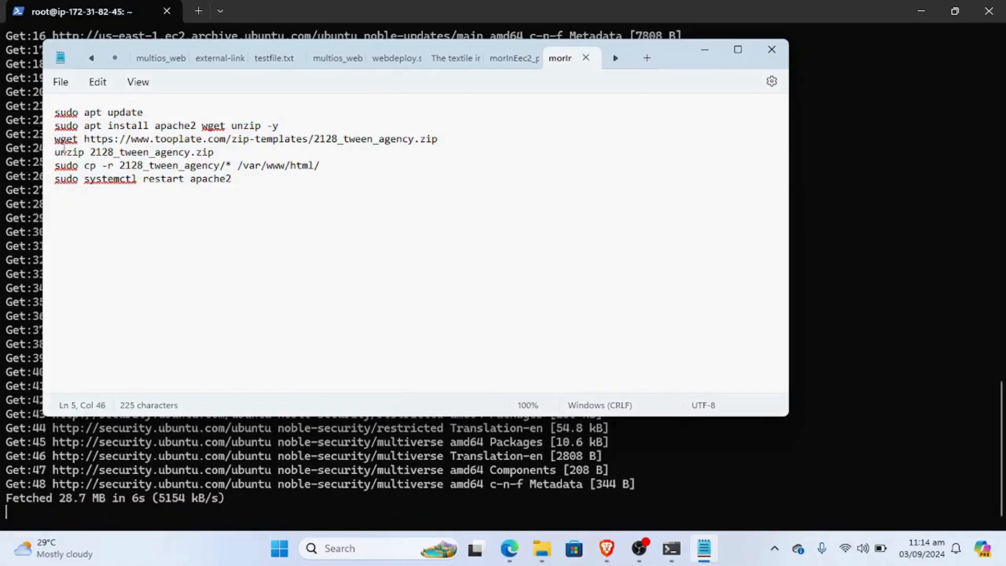
{"action": "left_click", "coordinate": [50, 152]}
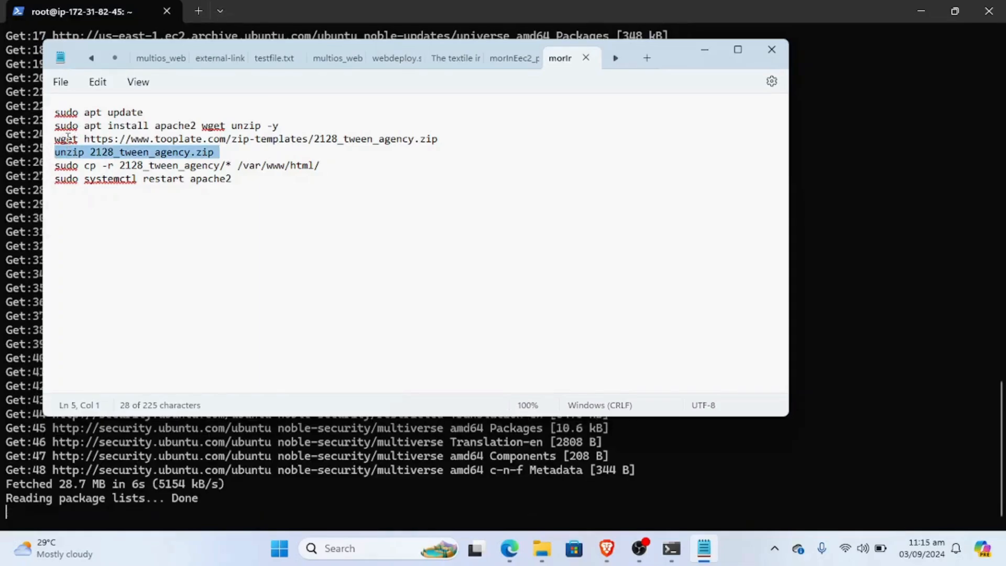
{"action": "left_click_drag", "start_coordinate": [84, 126], "coordinate": [295, 128]}
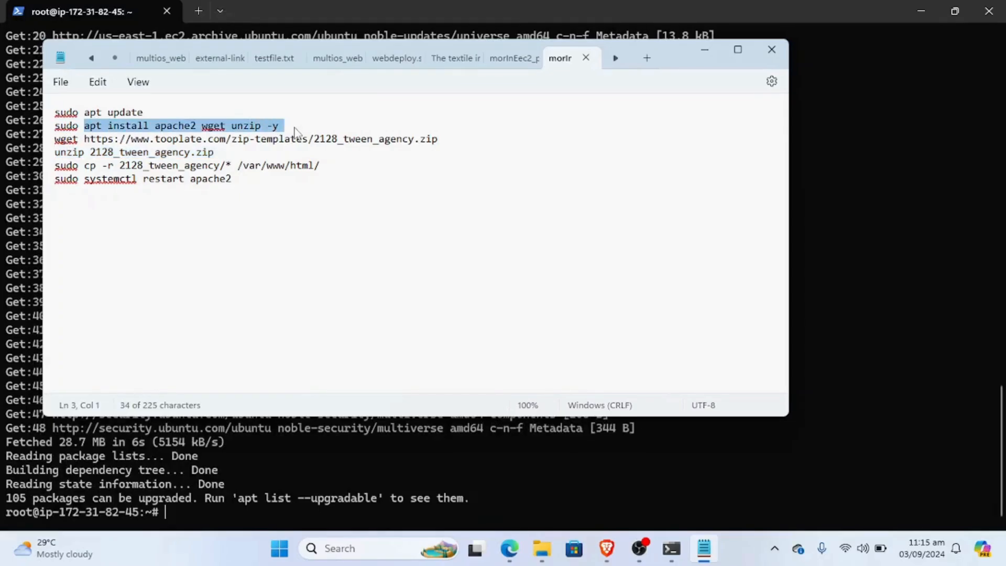
{"action": "key", "text": "ctrl+c"}
{"action": "left_click", "coordinate": [481, 475]}
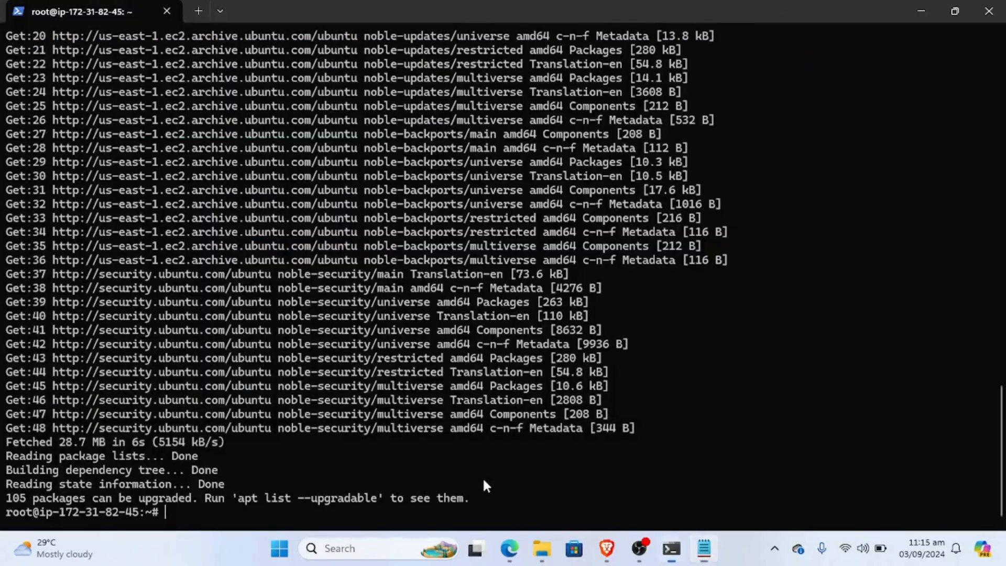
{"action": "right_click", "coordinate": [482, 477]}
{"action": "key", "text": "Return"}
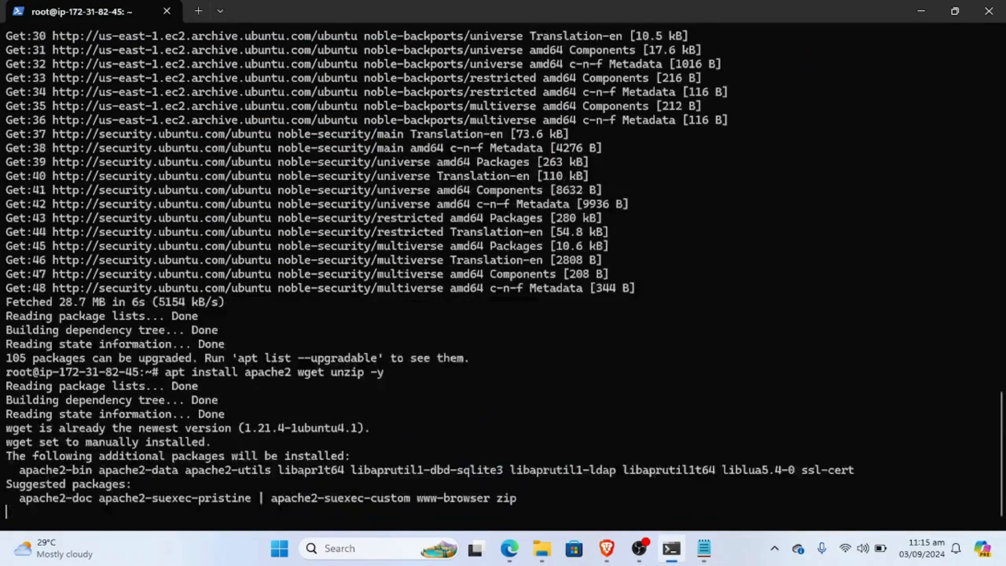
Step: Copy only the 2128_tween_agency.zip URL from the Notepad commands and try running it in the root shell
{"action": "left_click", "coordinate": [705, 548]}
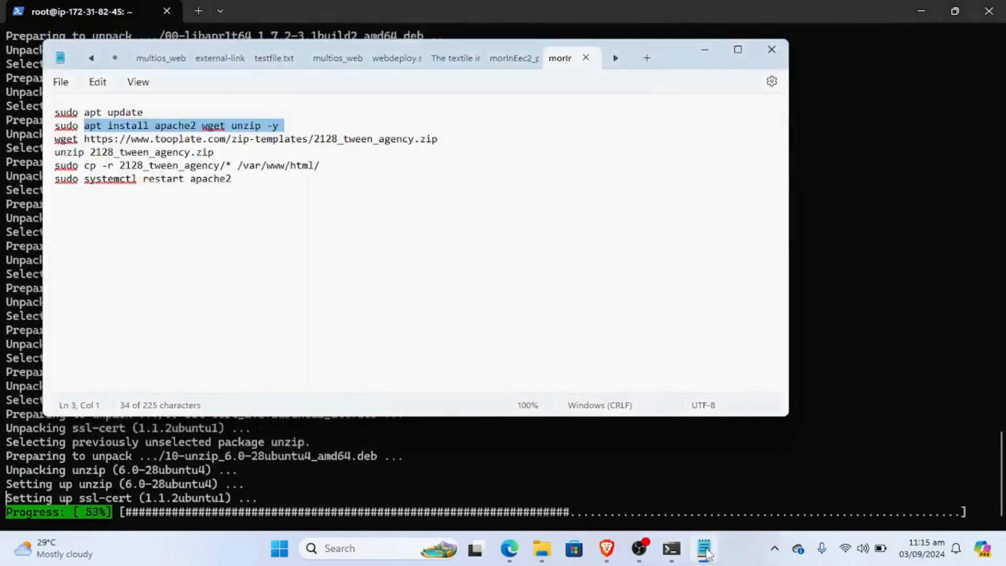
{"action": "left_click_drag", "start_coordinate": [85, 141], "coordinate": [439, 139]}
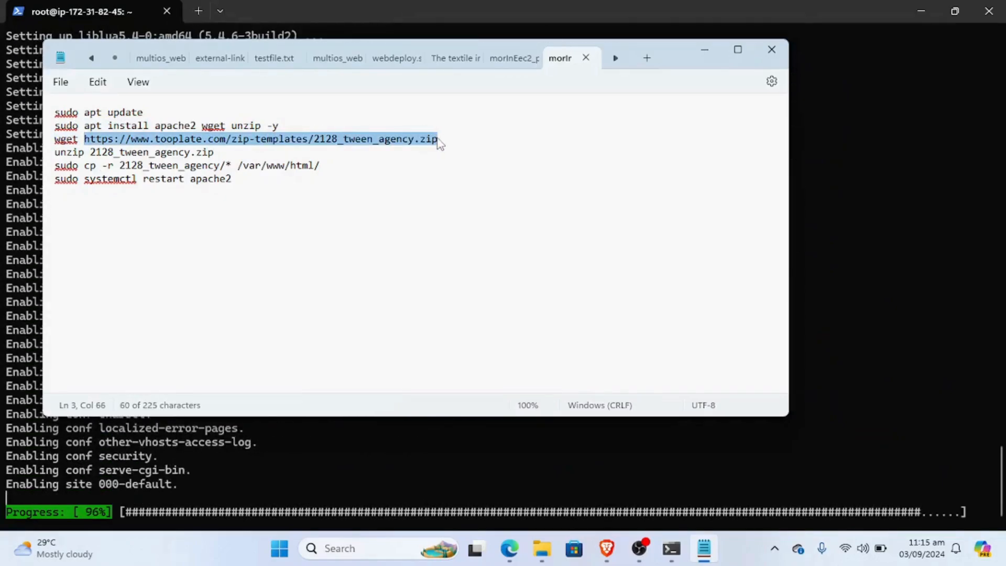
{"action": "left_click", "coordinate": [831, 324]}
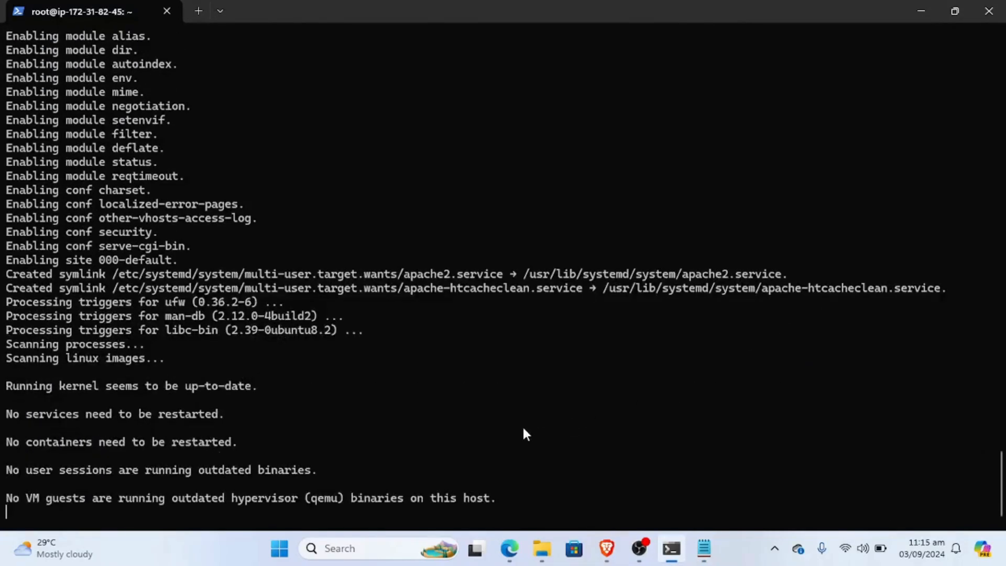
{"action": "key", "text": "ctrl+v"}
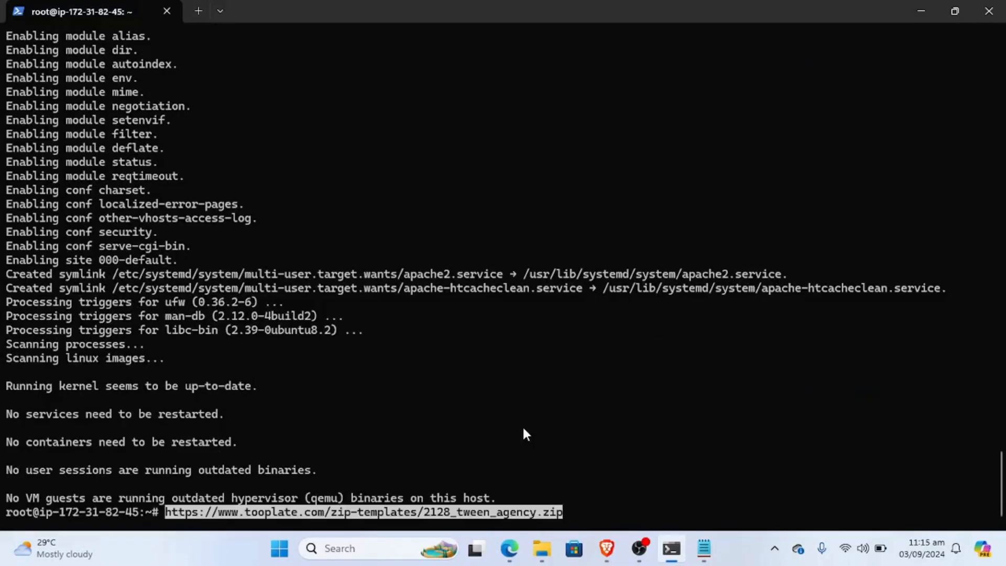
{"action": "key", "text": "Return"}
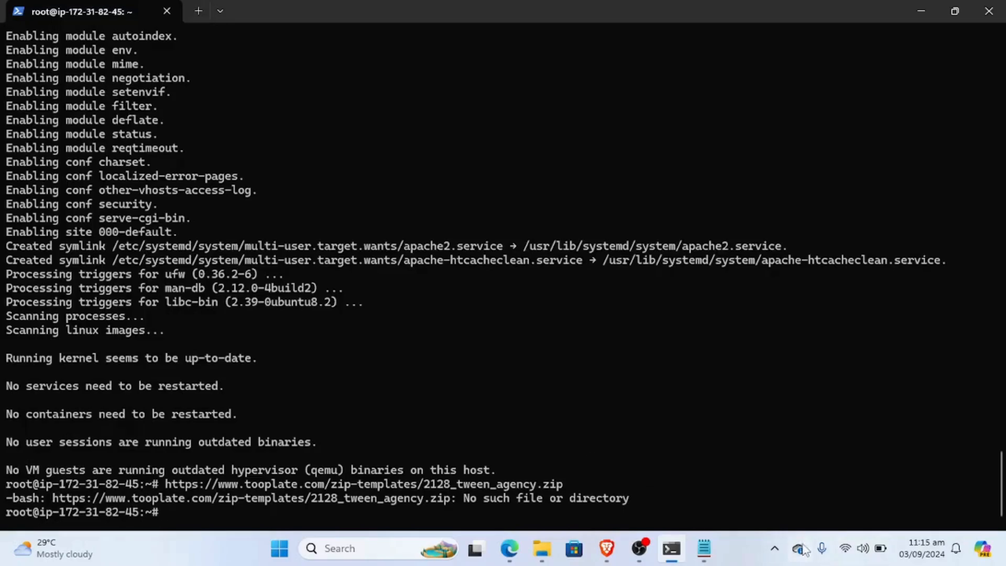
{"action": "left_click", "coordinate": [676, 559]}
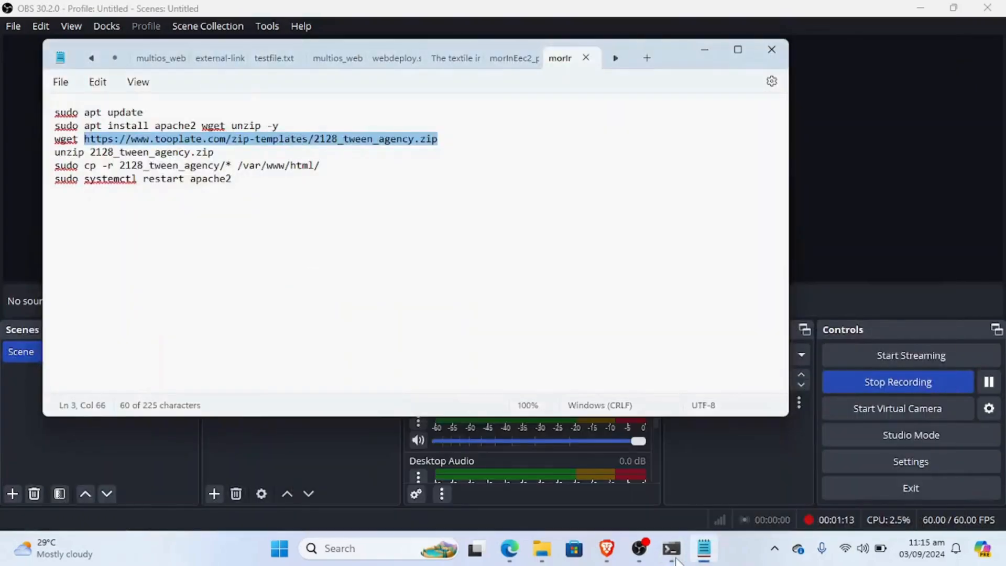
{"action": "triple_click", "coordinate": [58, 142]}
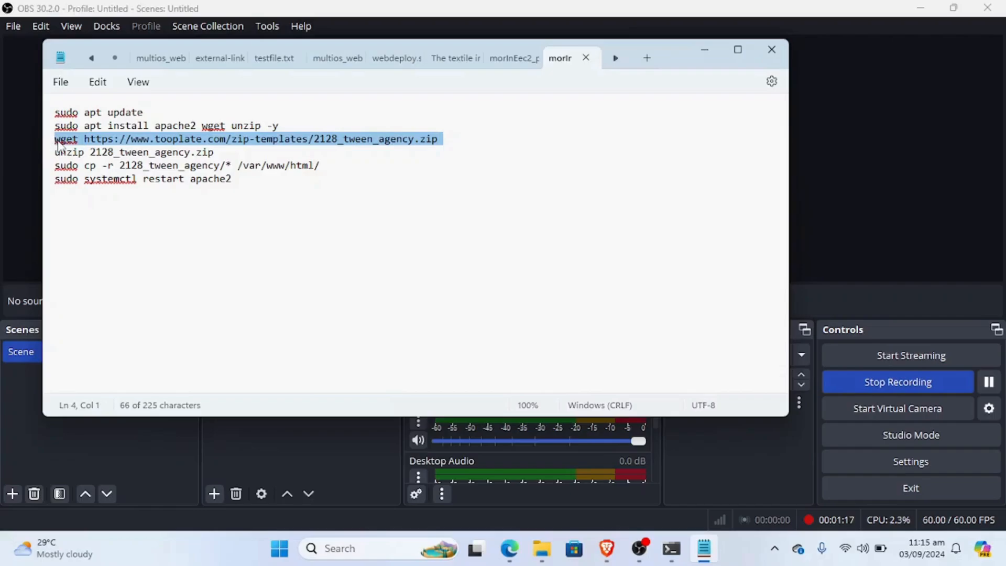
{"action": "left_click", "coordinate": [672, 548]}
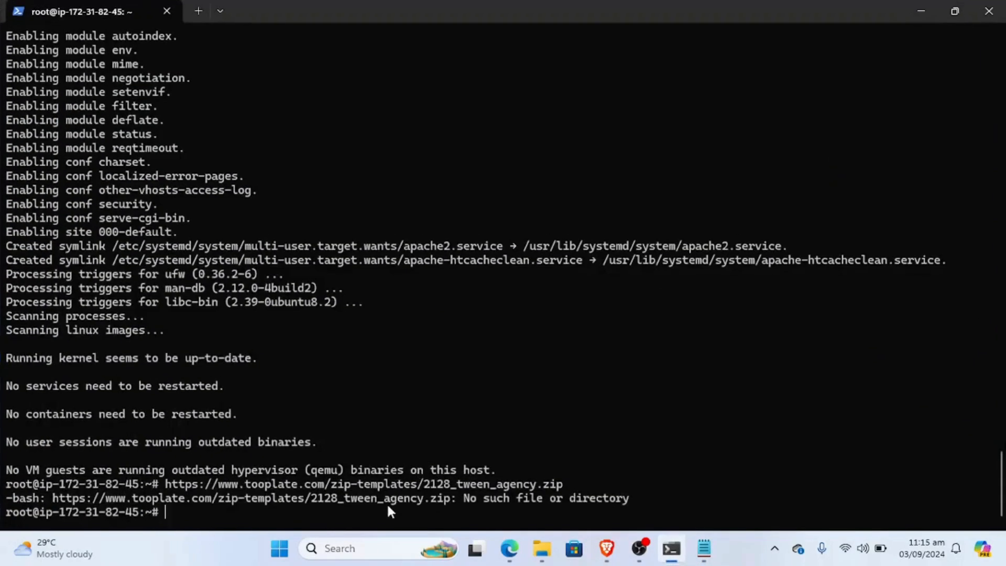
{"action": "right_click", "coordinate": [389, 507]}
{"action": "key", "text": "Return"}
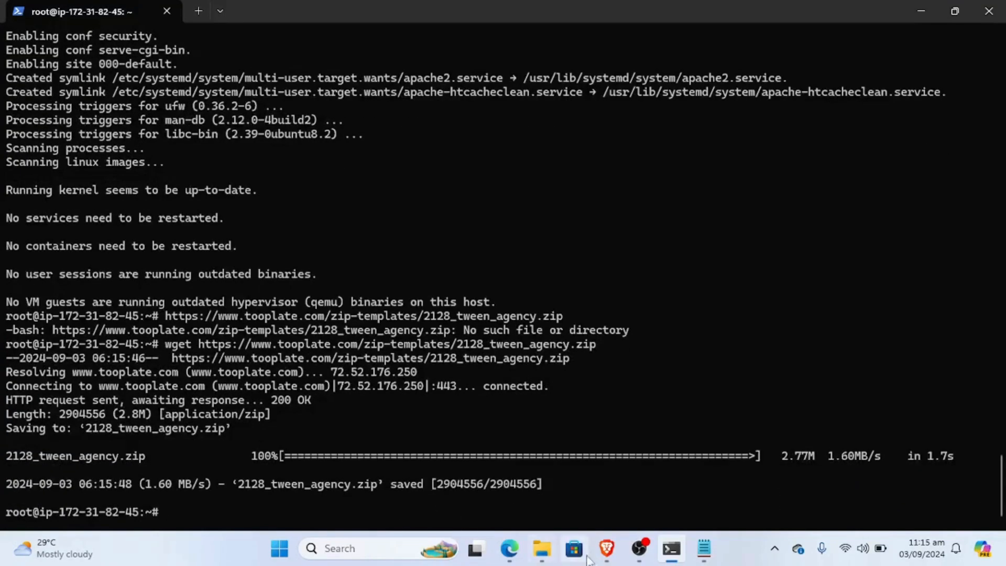
Step: Copy unzip 2128_tween_agency.zip from the Notepad commands and run it in the root shell
{"action": "left_click", "coordinate": [704, 549]}
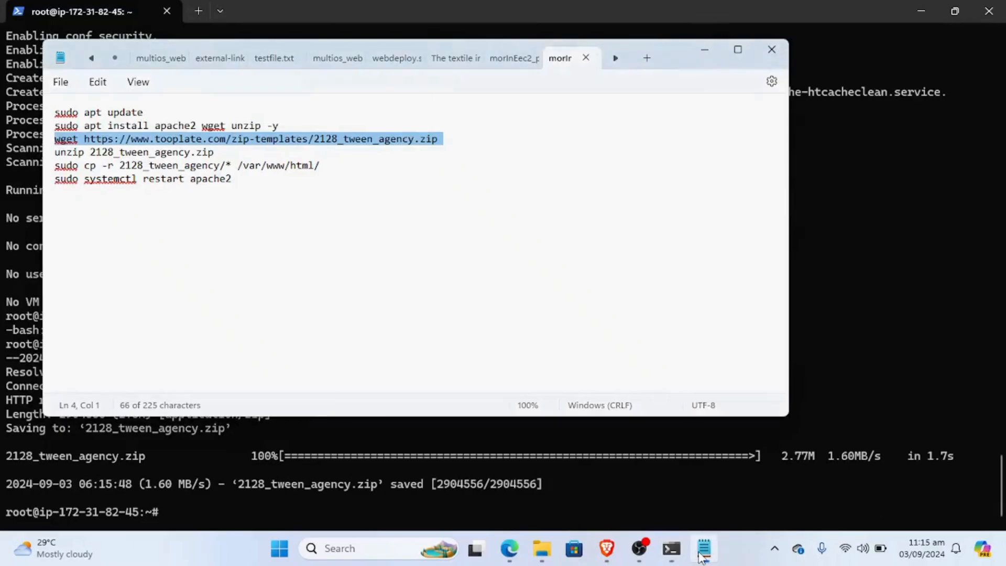
{"action": "left_click_drag", "start_coordinate": [55, 152], "coordinate": [217, 155]}
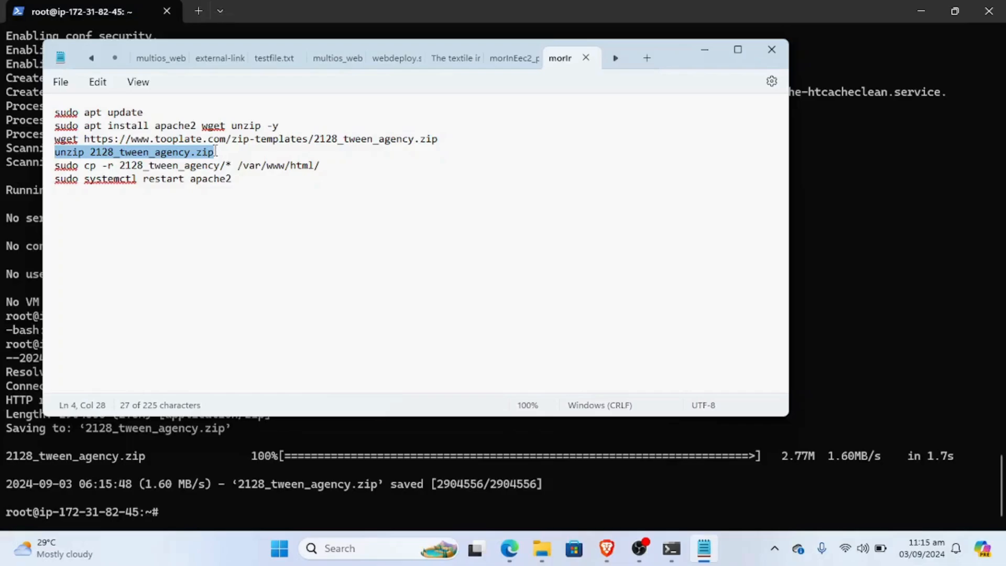
{"action": "left_click", "coordinate": [366, 508]}
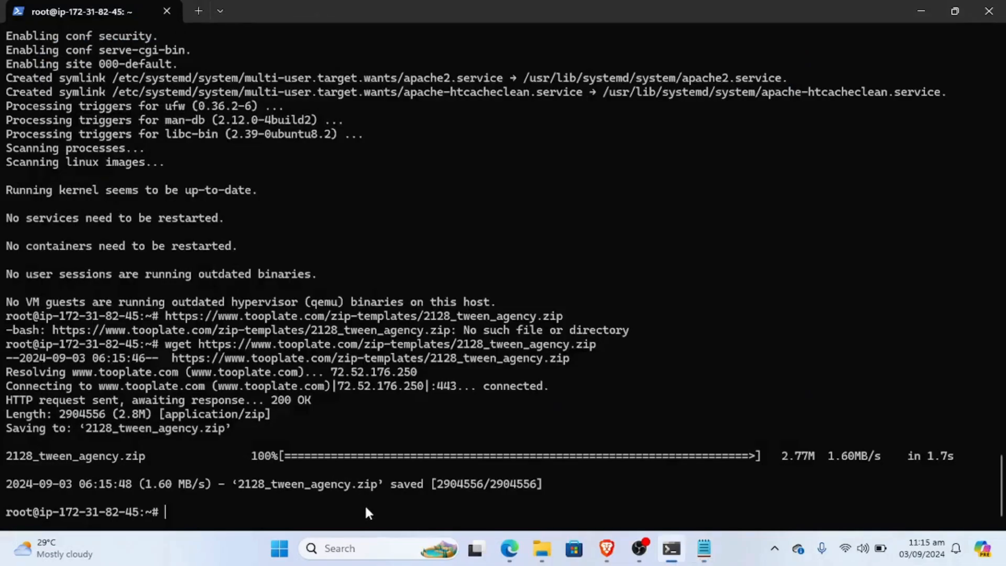
{"action": "right_click", "coordinate": [366, 507]}
{"action": "key", "text": "Return"}
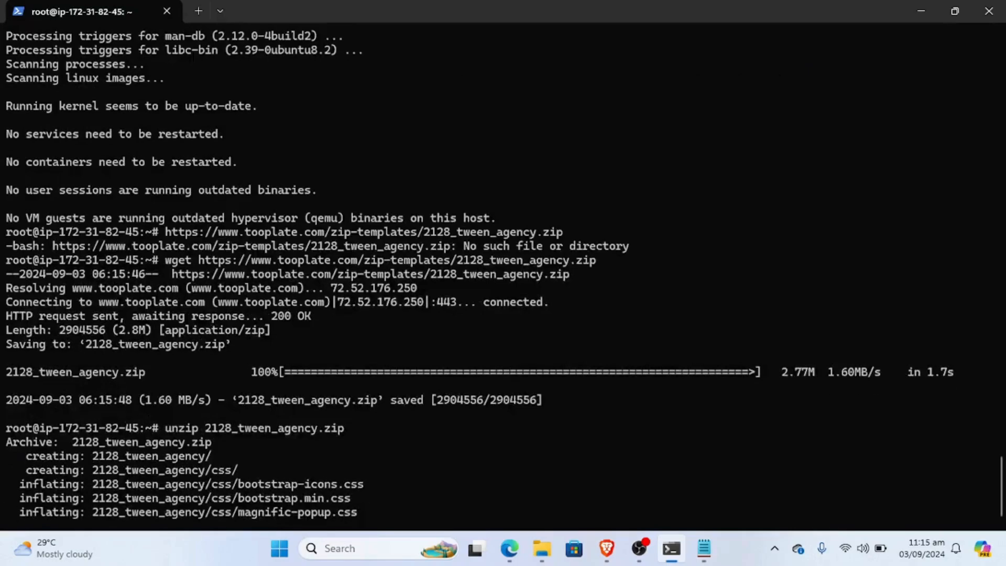
Step: Copy cp -r 2128_tween_agency/* /var/www/html/ from Notepad without sudo and run it in the root shell
{"action": "left_click", "coordinate": [704, 549]}
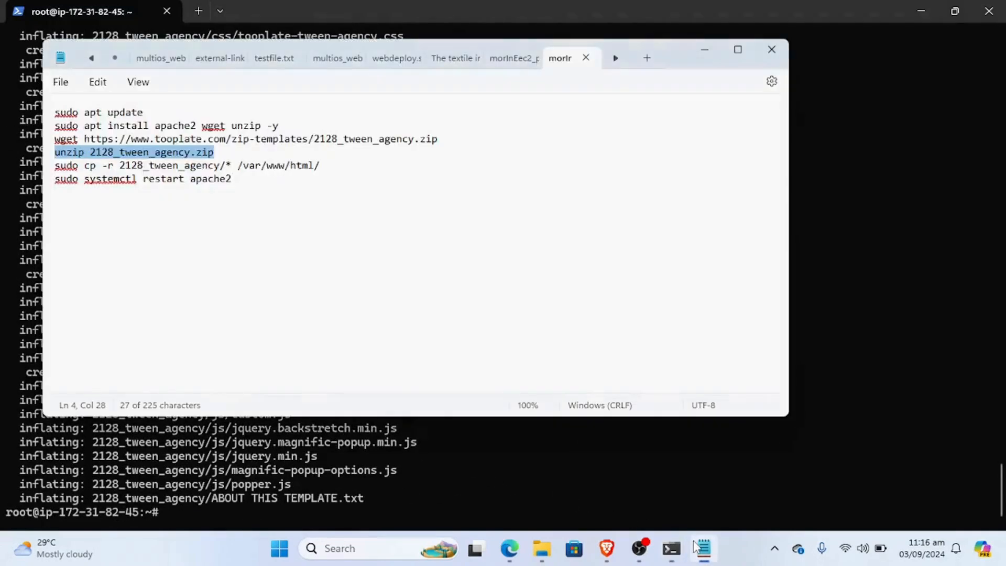
{"action": "left_click_drag", "start_coordinate": [84, 167], "coordinate": [322, 167]}
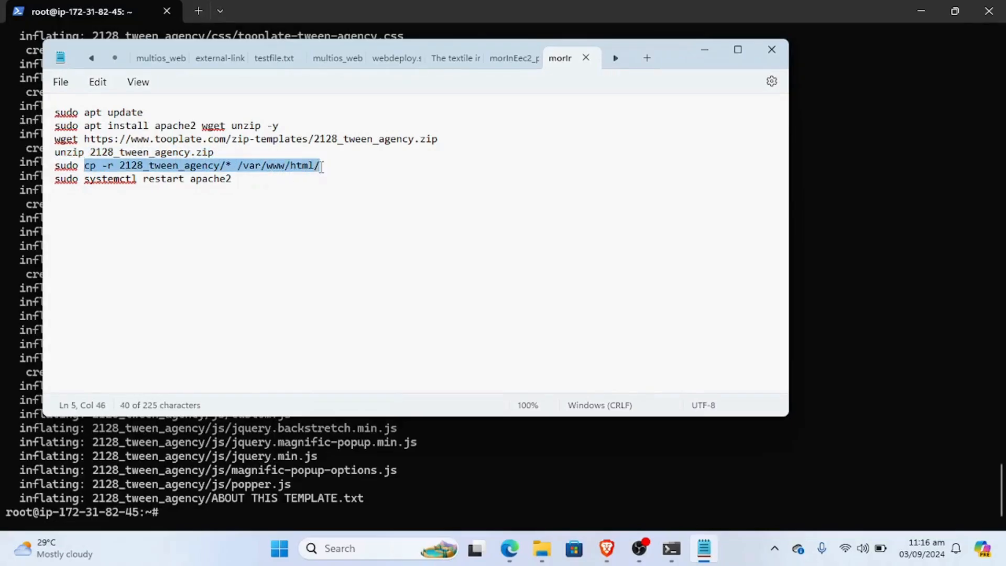
{"action": "key", "text": "ctrl+c"}
{"action": "left_click", "coordinate": [516, 481]}
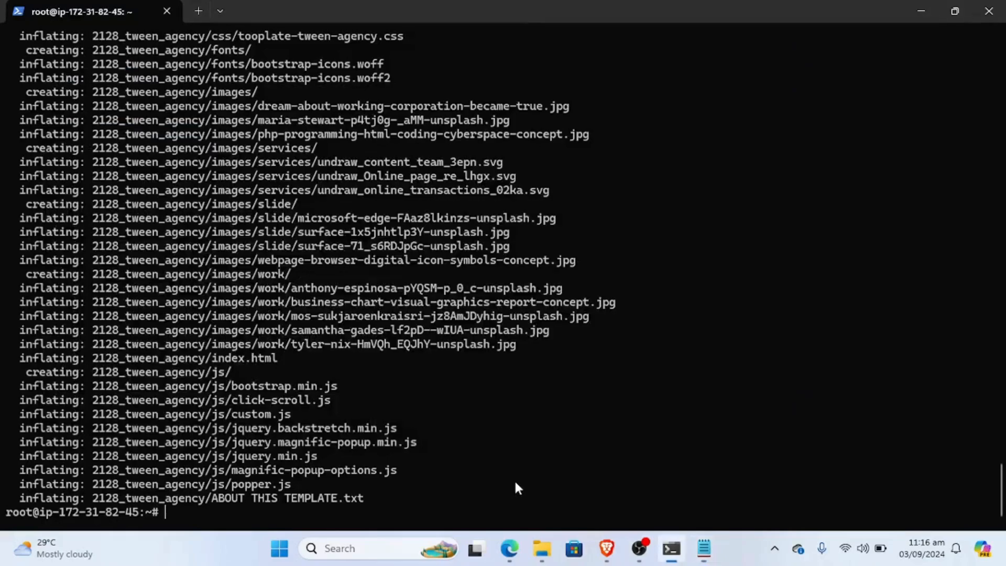
{"action": "right_click", "coordinate": [515, 481]}
{"action": "key", "text": "Return"}
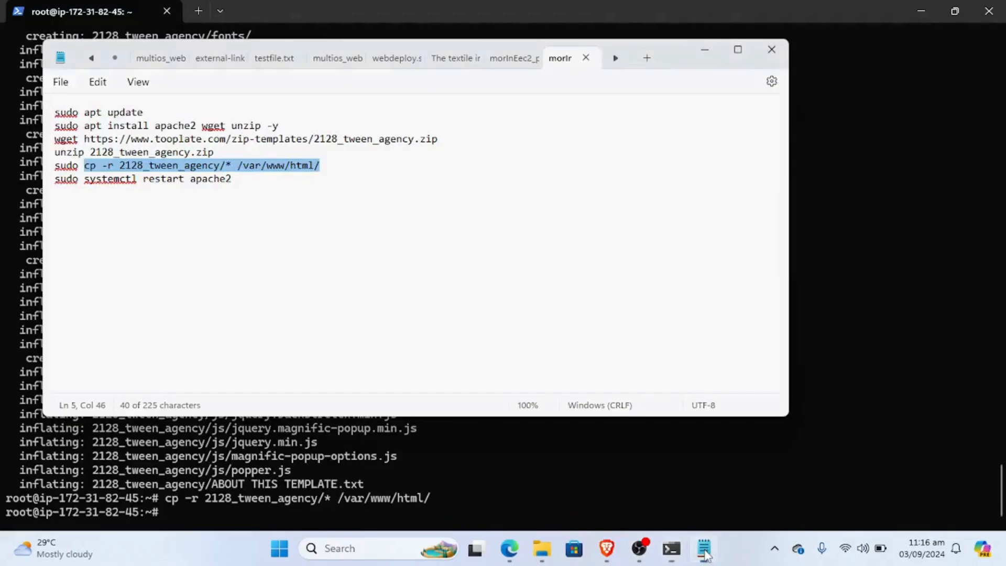
Step: Copy systemctl restart apache2 from the Notepad commands and run it in the root shell
{"action": "left_click", "coordinate": [705, 548]}
{"action": "left_click_drag", "start_coordinate": [84, 178], "coordinate": [245, 181]}
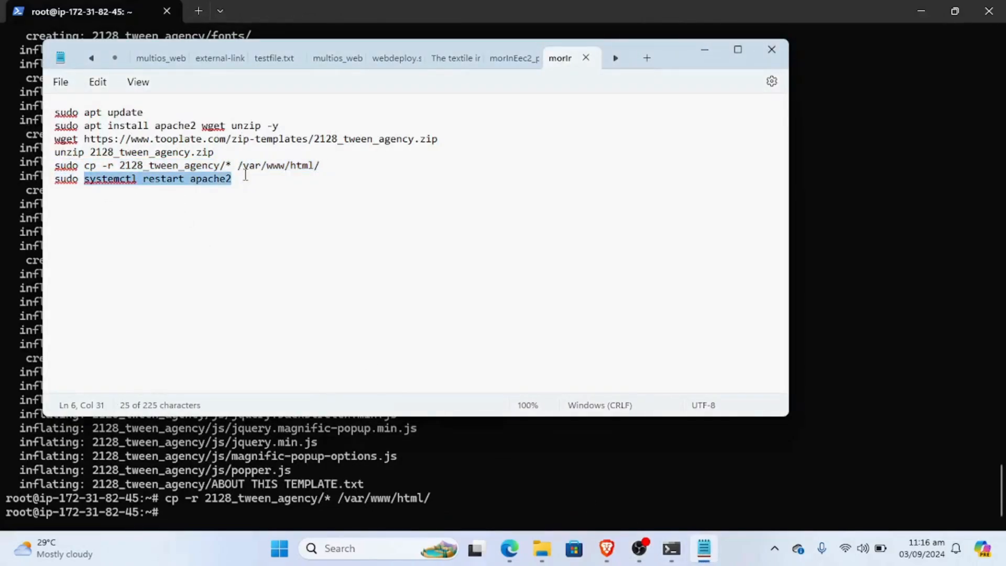
{"action": "left_click", "coordinate": [192, 500]}
{"action": "key", "text": "ctrl+v"}
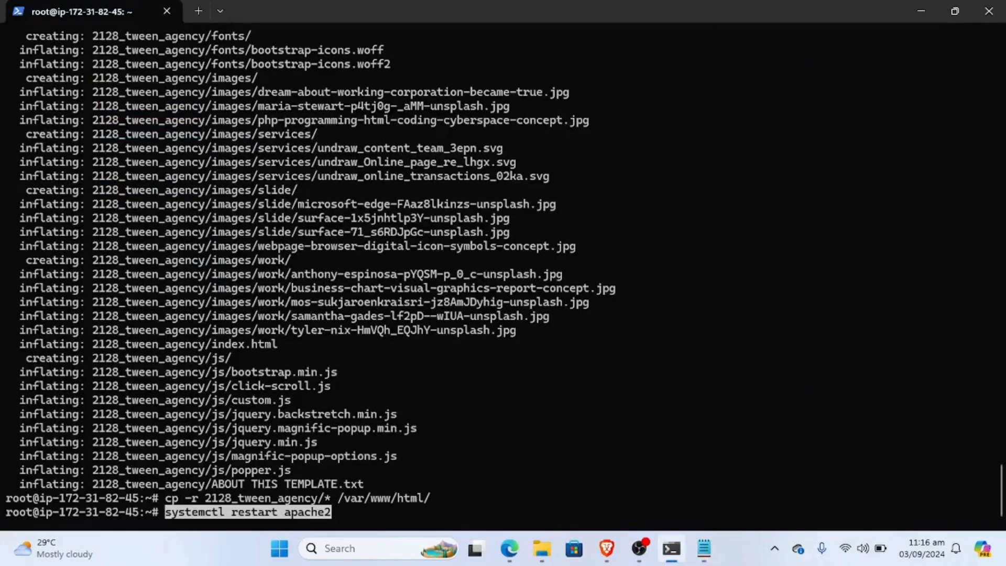
{"action": "key", "text": "Return"}
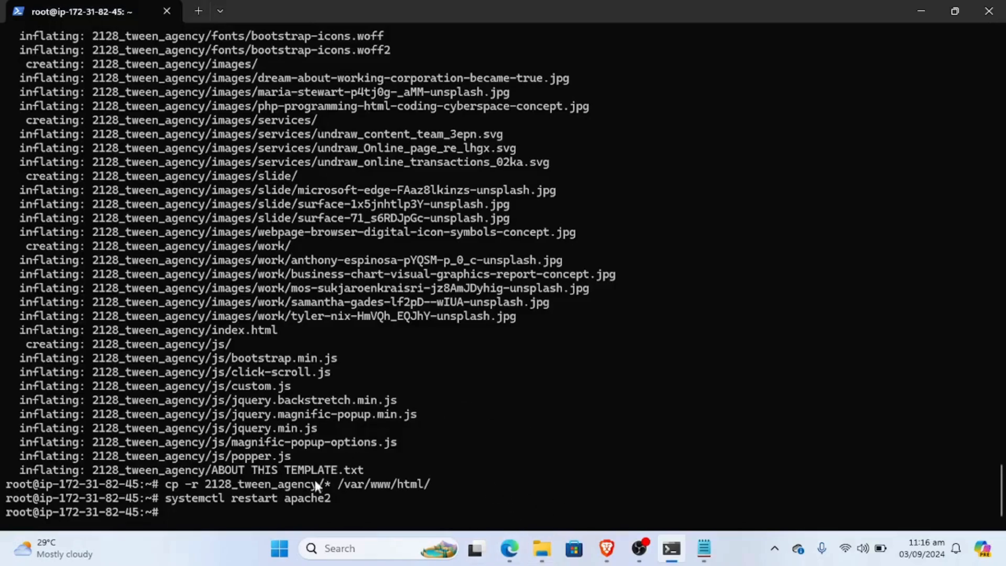
Step: Switch to Brave, go to the EC2 instances list, and open web01's public IPv4 address
{"action": "left_click", "coordinate": [608, 560]}
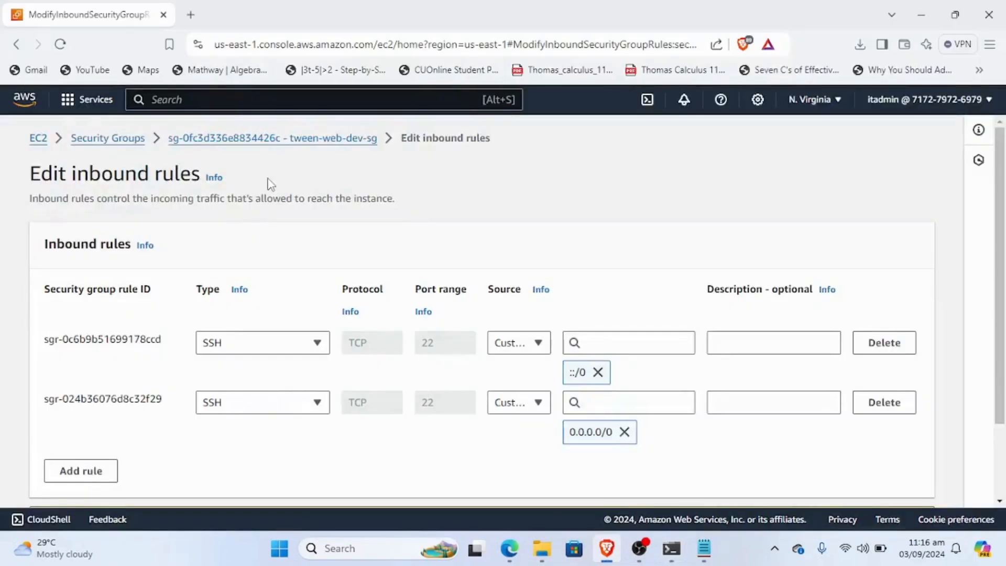
{"action": "left_click", "coordinate": [38, 140]}
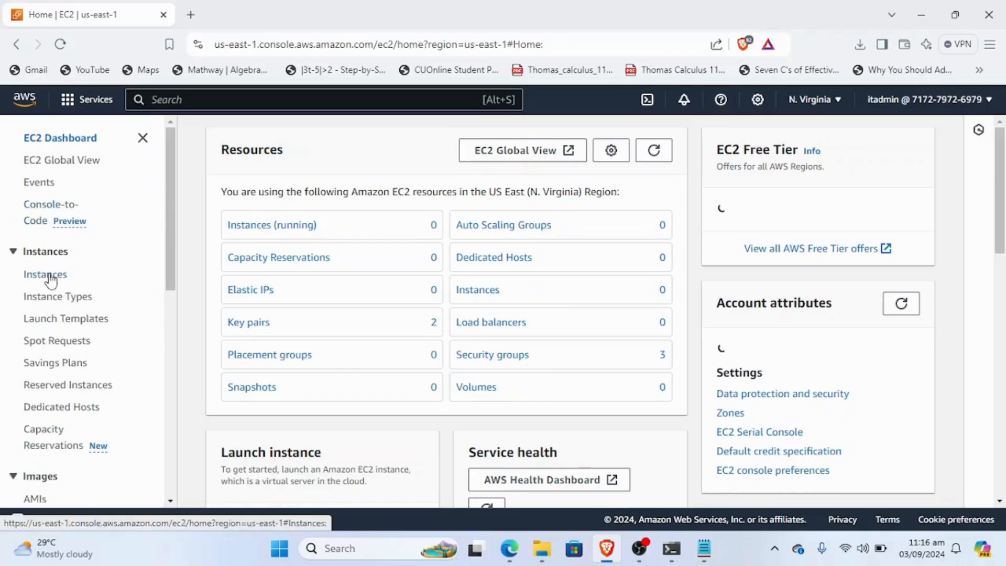
{"action": "left_click", "coordinate": [45, 275]}
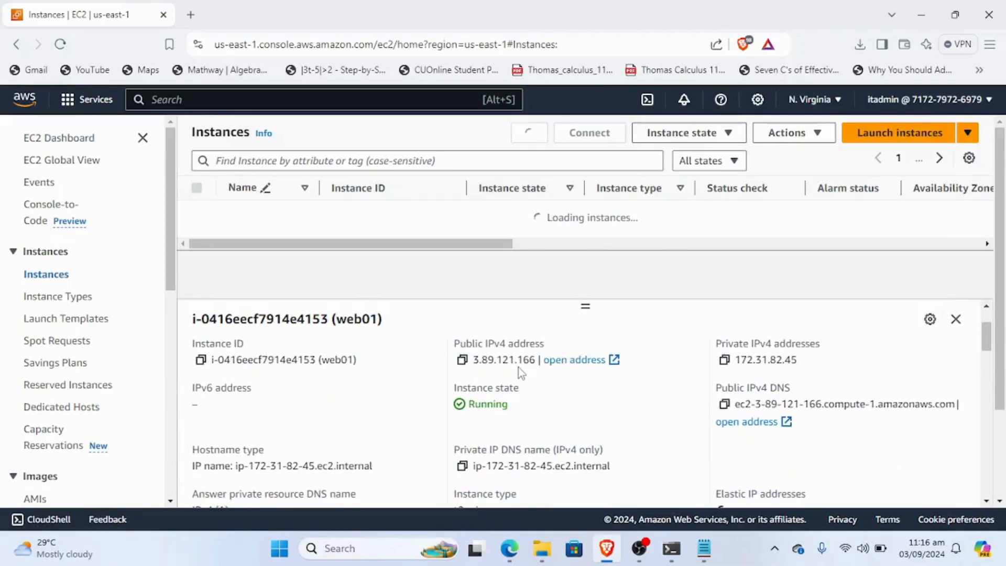
{"action": "left_click", "coordinate": [589, 360]}
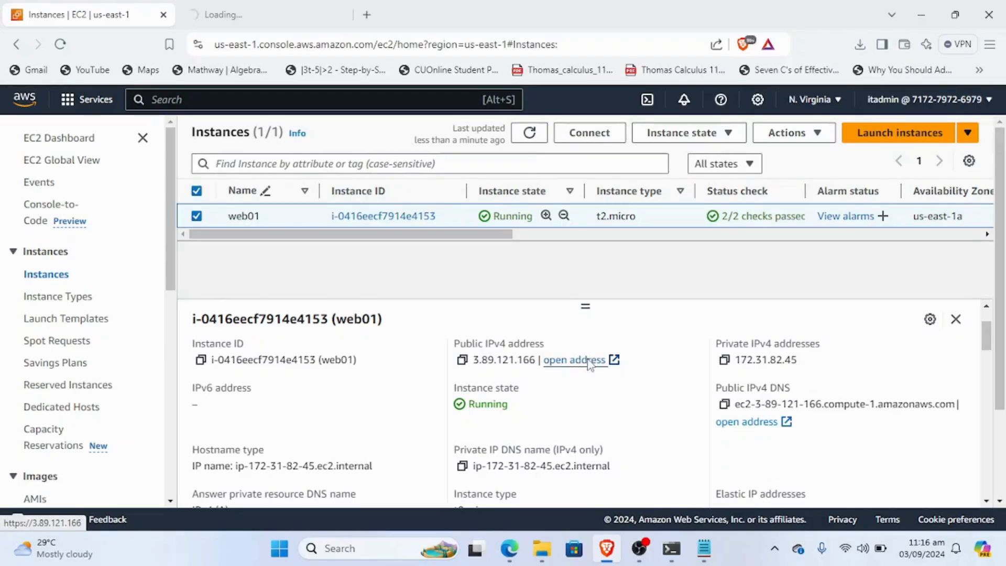
{"action": "left_click", "coordinate": [209, 14]}
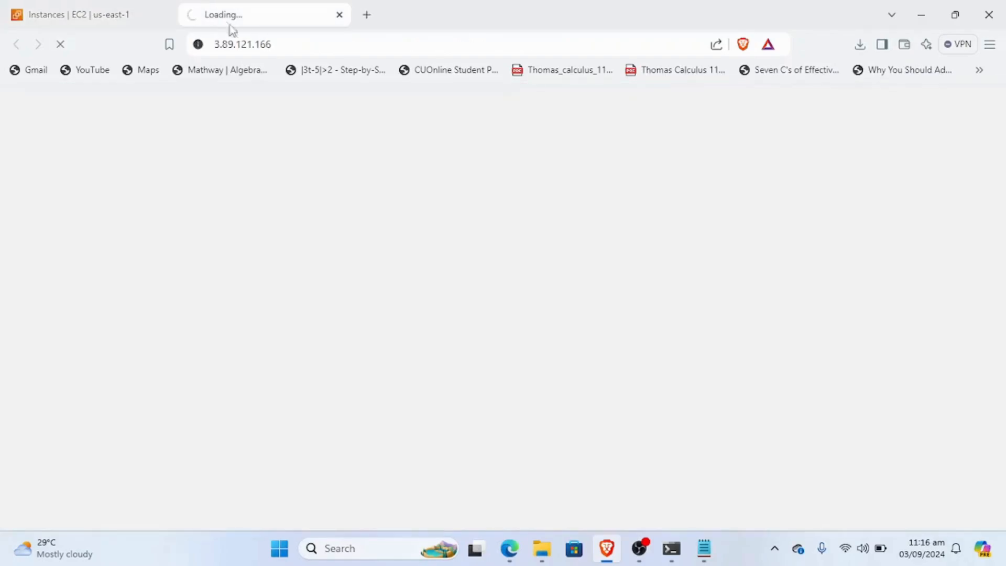
{"action": "left_click", "coordinate": [86, 6]}
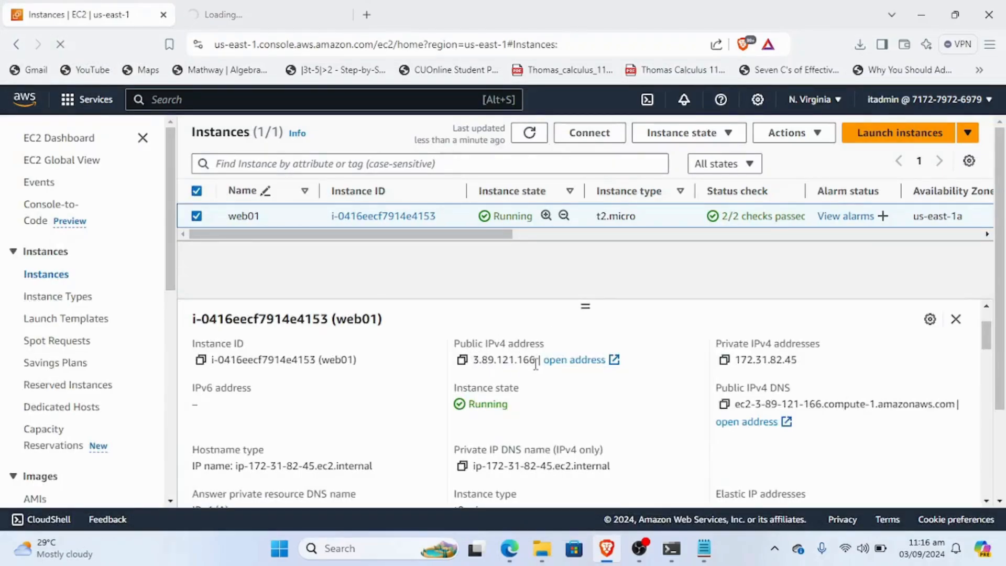
{"action": "left_click_drag", "start_coordinate": [536, 360], "coordinate": [474, 362]}
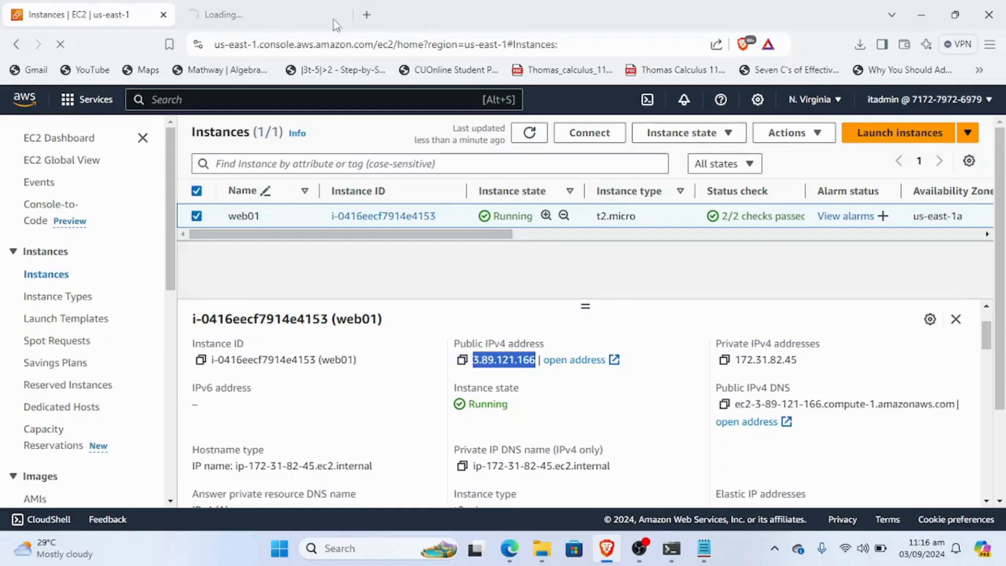
{"action": "left_click", "coordinate": [367, 15]}
{"action": "type", "text": "htt"}
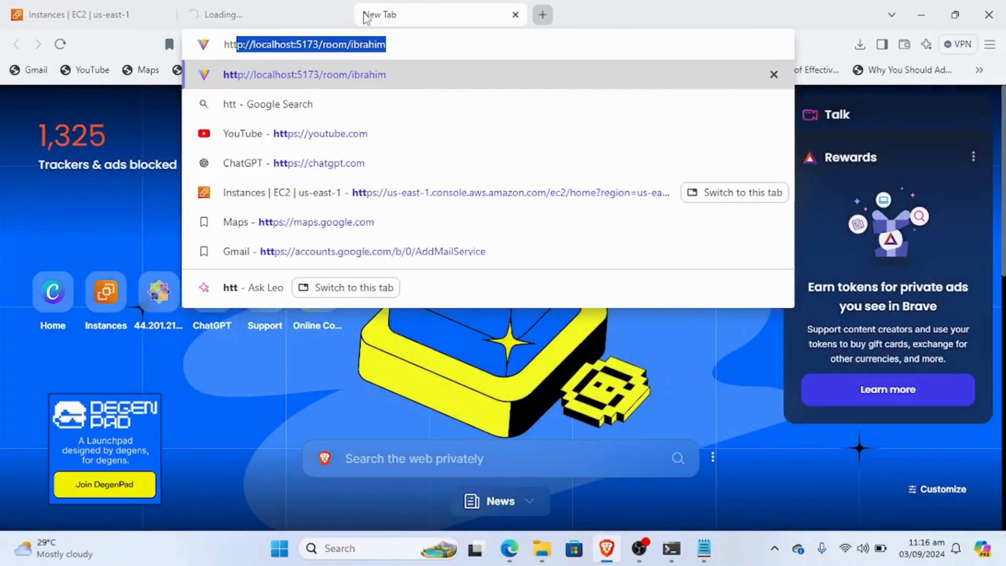
{"action": "type", "text": "p"}
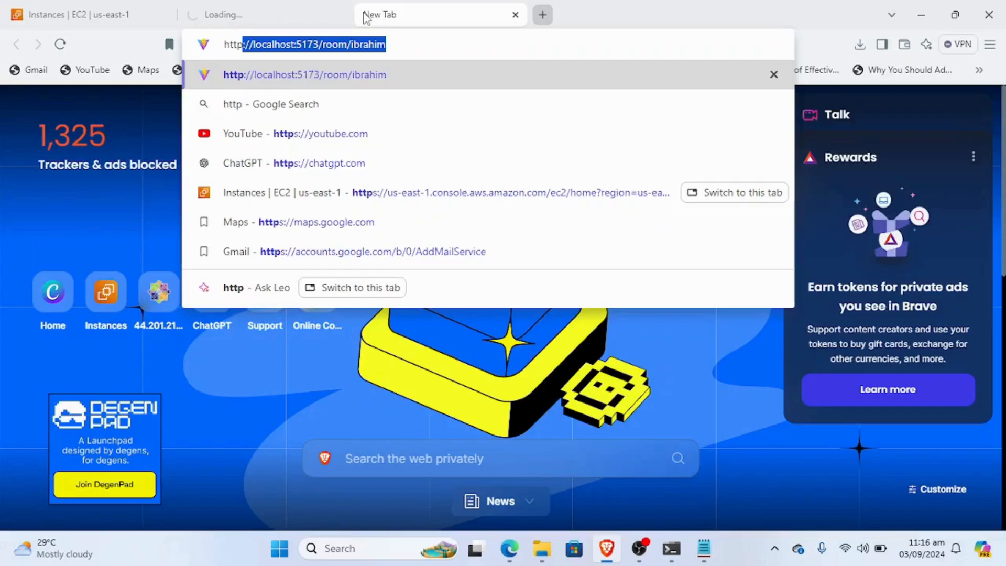
{"action": "type", "text": "://"}
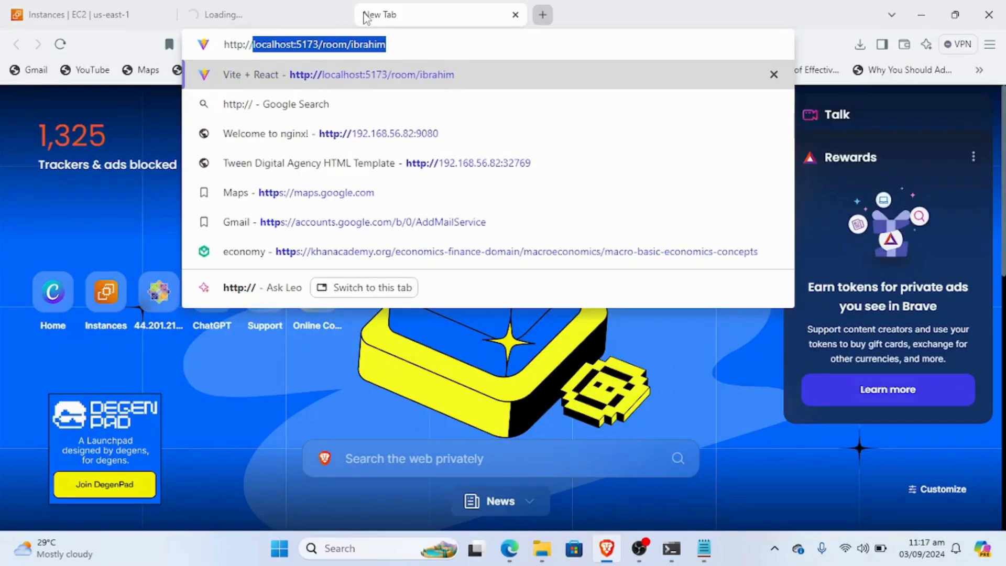
{"action": "key", "text": "ctrl+v"}
{"action": "key", "text": "Return"}
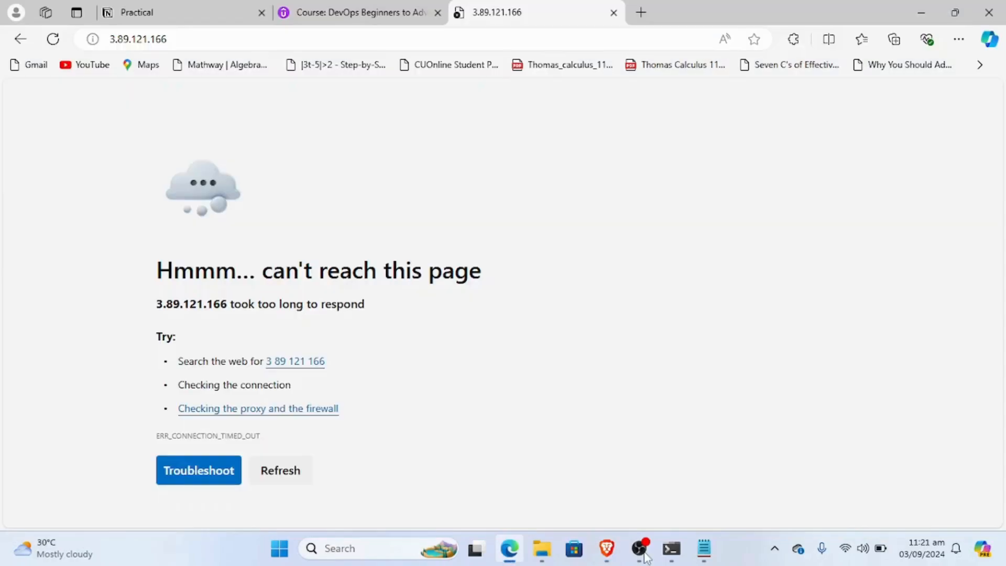
Step: Switch to Brave and open the tween-web-dev-sg security group's inbound rules in the EC2 console
{"action": "left_click", "coordinate": [613, 555]}
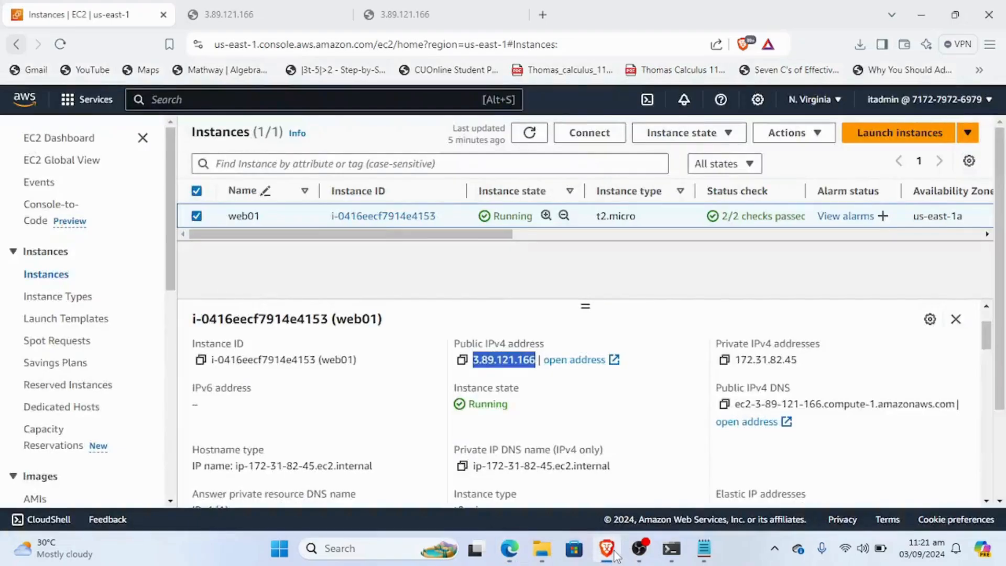
{"action": "scroll", "coordinate": [346, 334], "scroll_direction": "down", "scroll_amount": 3}
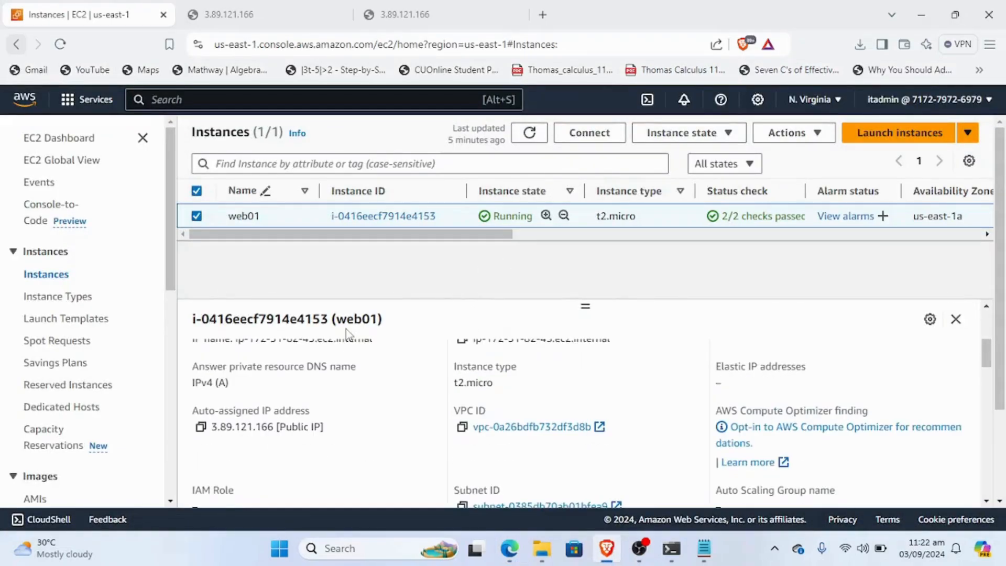
{"action": "scroll", "coordinate": [105, 376], "scroll_direction": "down", "scroll_amount": 6}
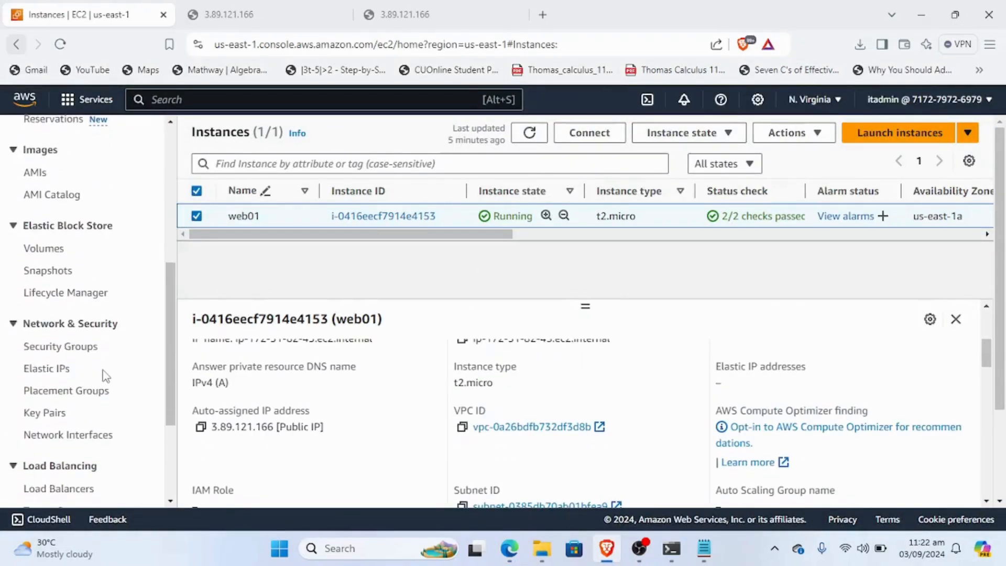
{"action": "scroll", "coordinate": [504, 411], "scroll_direction": "down", "scroll_amount": 10}
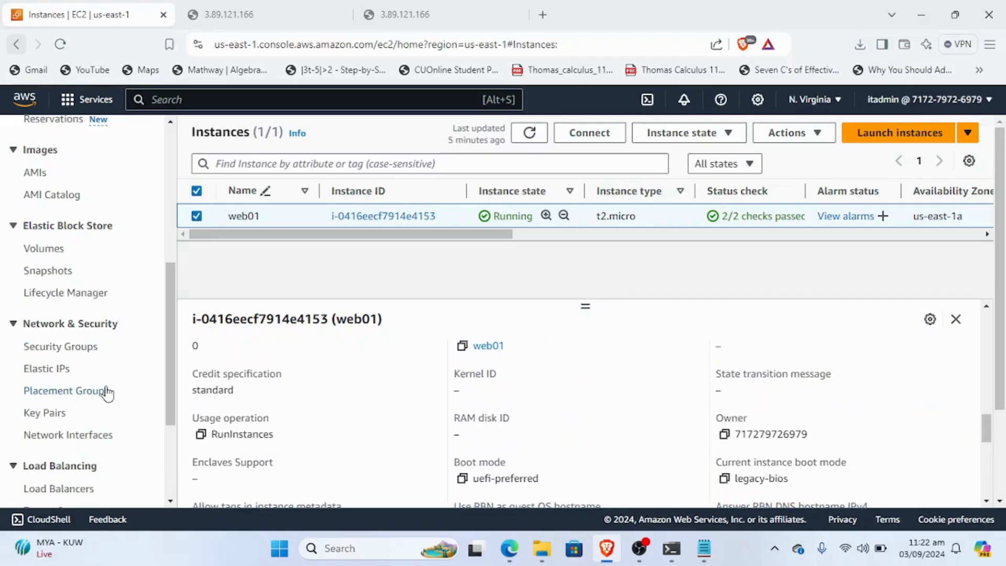
{"action": "scroll", "coordinate": [106, 394], "scroll_direction": "down", "scroll_amount": 3}
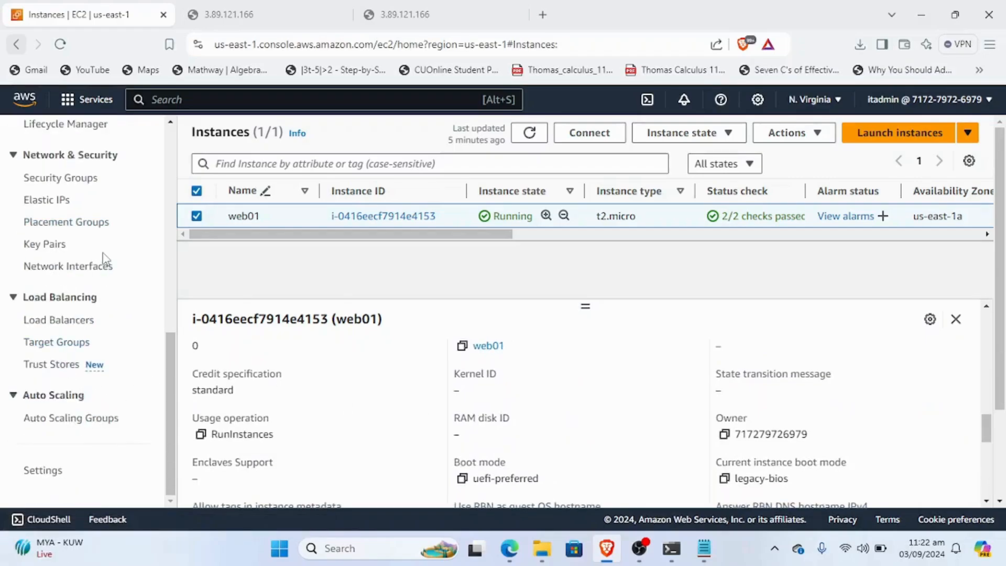
{"action": "scroll", "coordinate": [100, 252], "scroll_direction": "up", "scroll_amount": 1}
{"action": "left_click", "coordinate": [66, 188]}
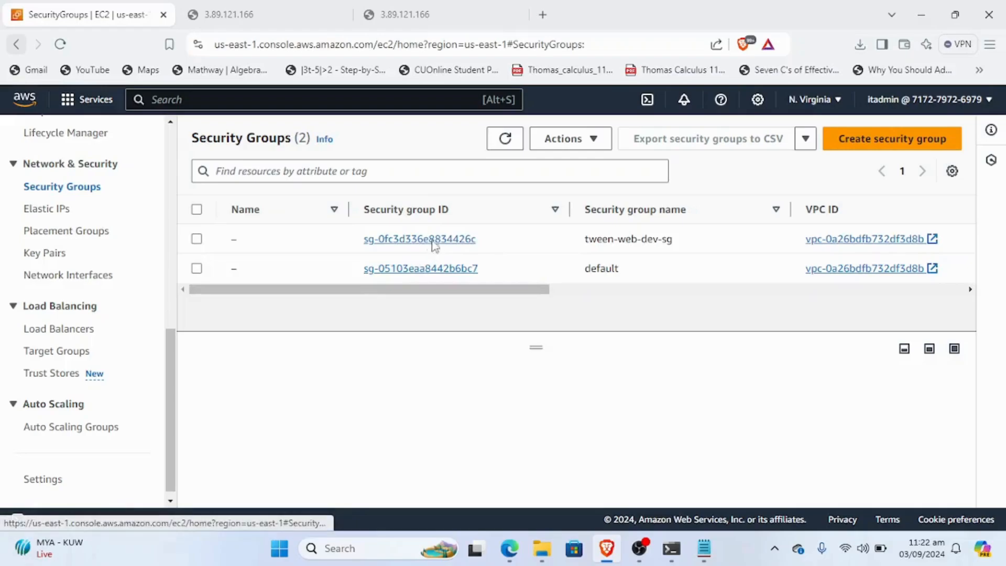
{"action": "left_click", "coordinate": [432, 240]}
{"action": "scroll", "coordinate": [433, 244], "scroll_direction": "down", "scroll_amount": 3}
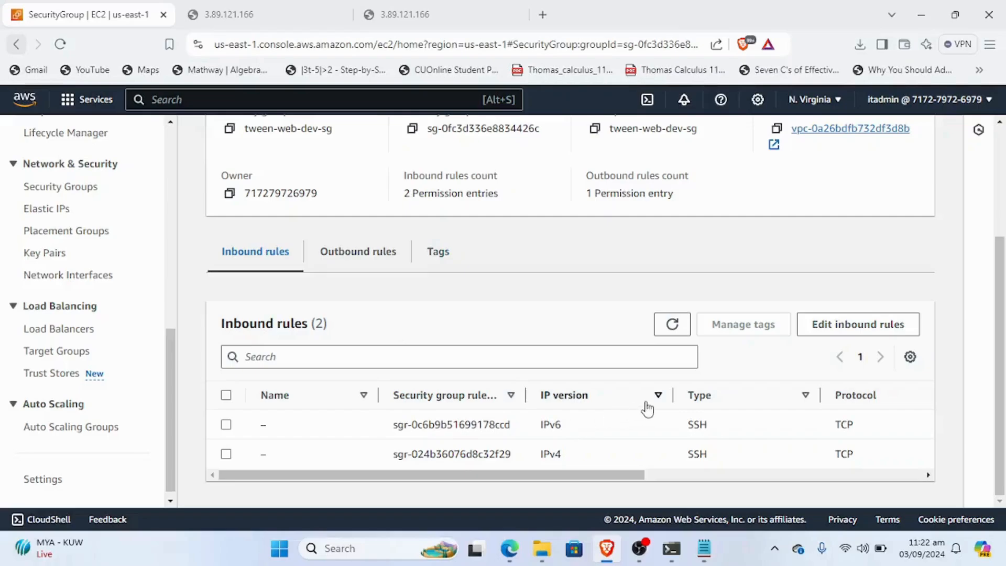
Step: Start editing the inbound rules of tween-web-dev-sg and add a new rule
{"action": "left_click", "coordinate": [447, 20]}
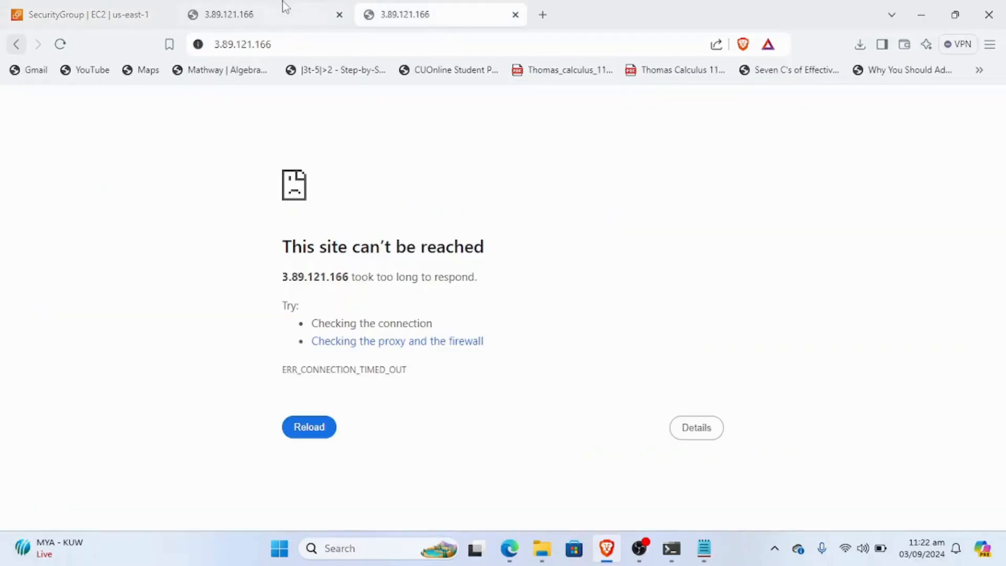
{"action": "left_click", "coordinate": [118, 1]}
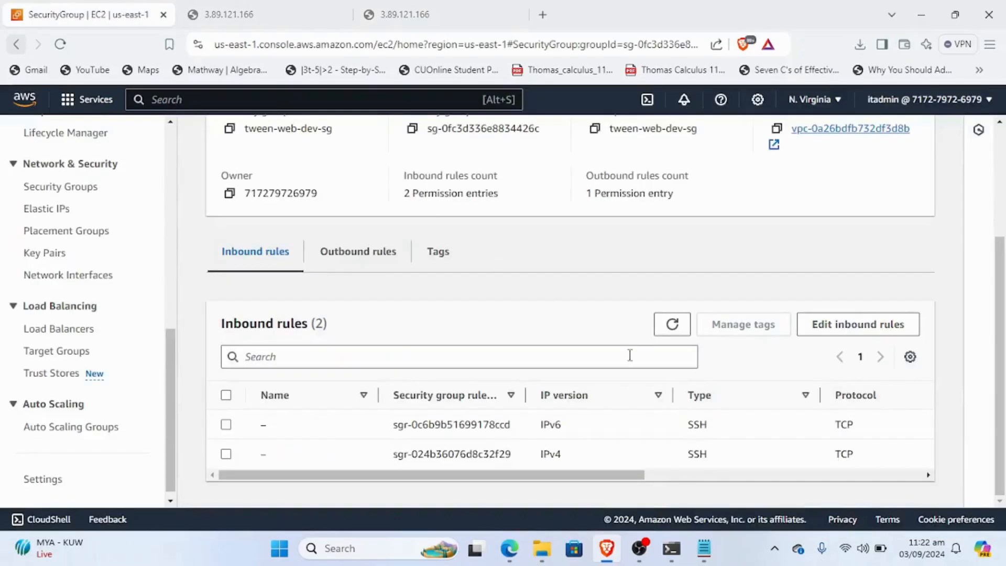
{"action": "left_click", "coordinate": [871, 336]}
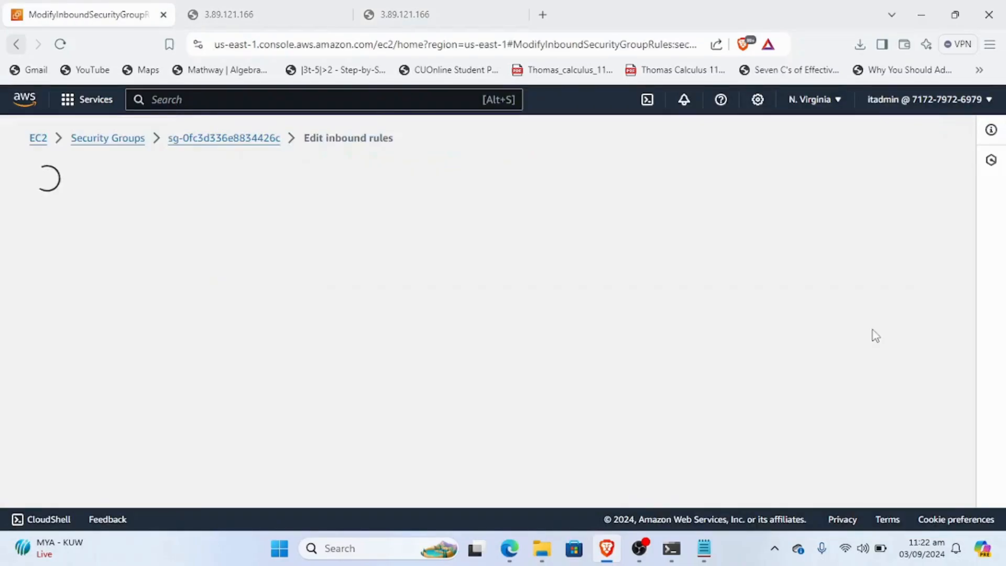
{"action": "scroll", "coordinate": [444, 367], "scroll_direction": "down", "scroll_amount": 1}
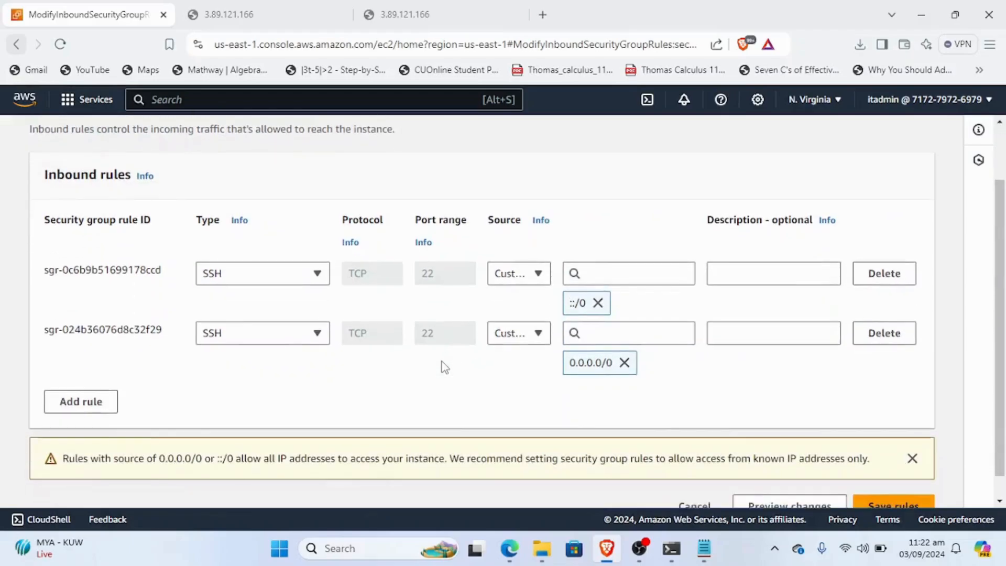
{"action": "left_click", "coordinate": [73, 401]}
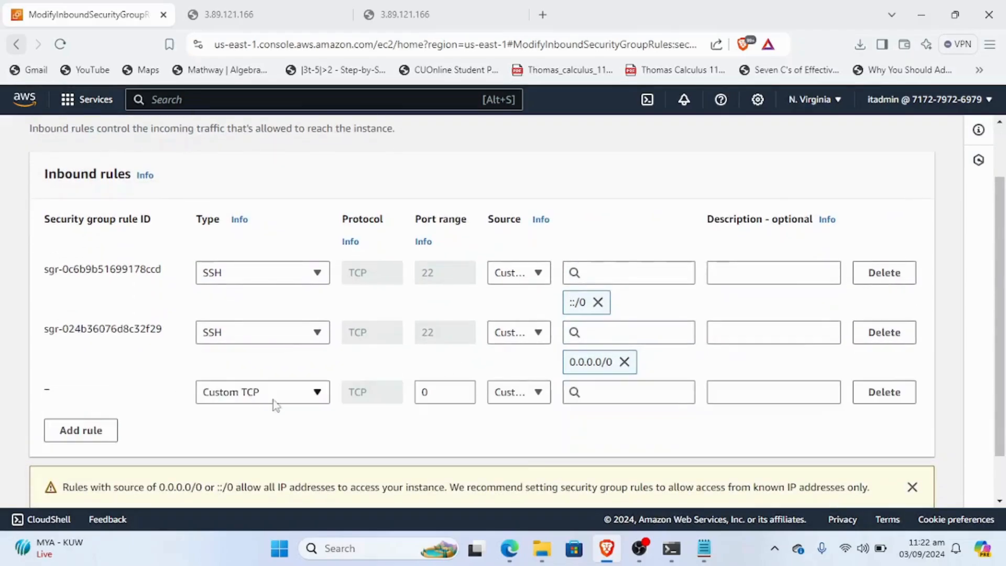
{"action": "left_click", "coordinate": [294, 394]}
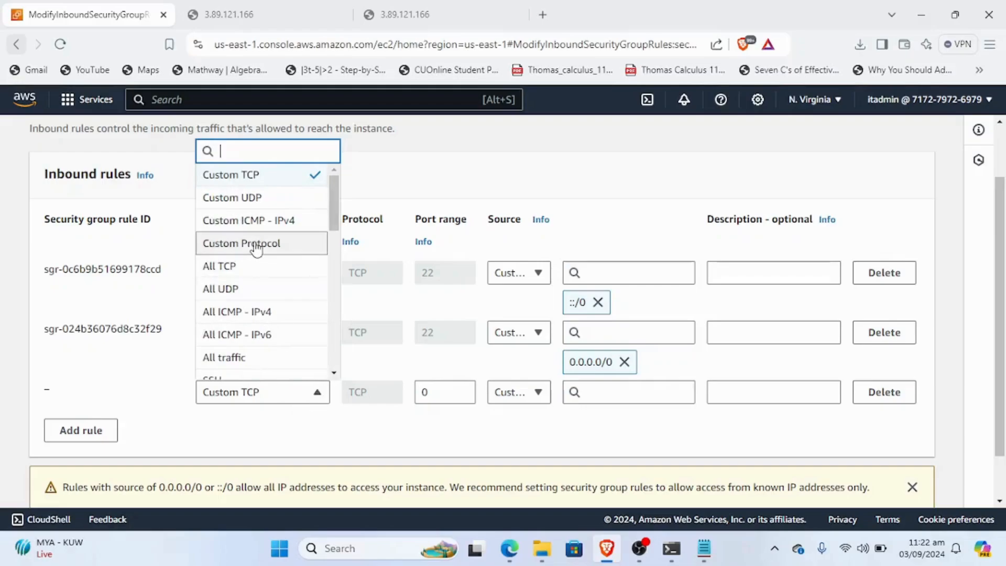
{"action": "scroll", "coordinate": [256, 249], "scroll_direction": "down", "scroll_amount": 3}
{"action": "scroll", "coordinate": [257, 249], "scroll_direction": "up", "scroll_amount": 2}
{"action": "scroll", "coordinate": [257, 249], "scroll_direction": "down", "scroll_amount": 5}
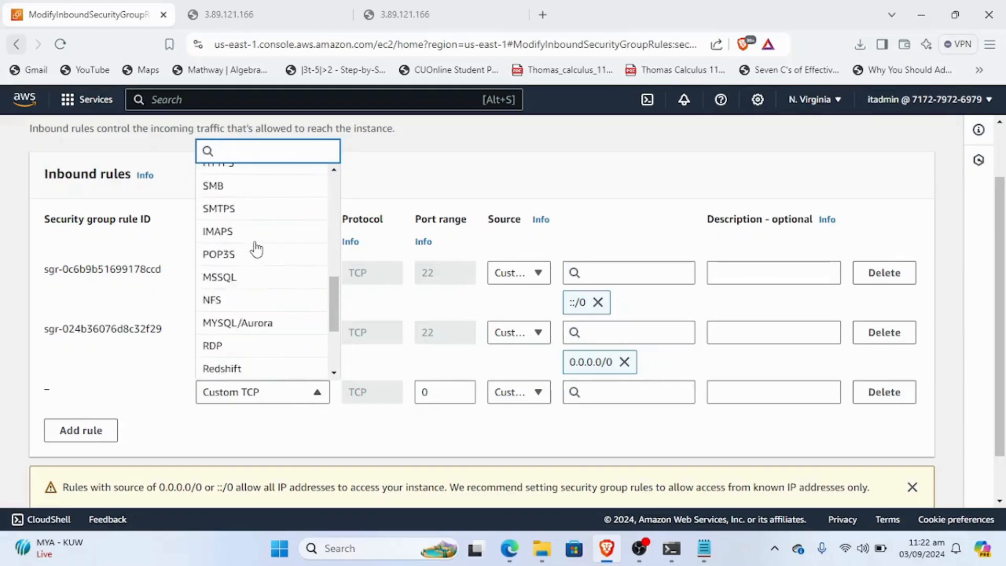
{"action": "scroll", "coordinate": [257, 249], "scroll_direction": "up", "scroll_amount": 5}
{"action": "left_click", "coordinate": [250, 268]}
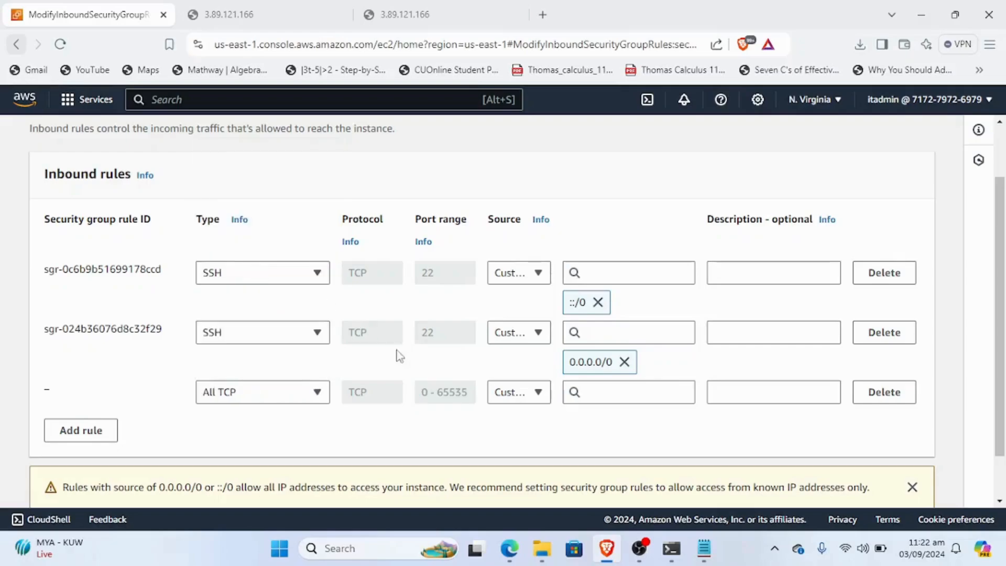
{"action": "left_click", "coordinate": [297, 400]}
{"action": "left_click", "coordinate": [248, 181]}
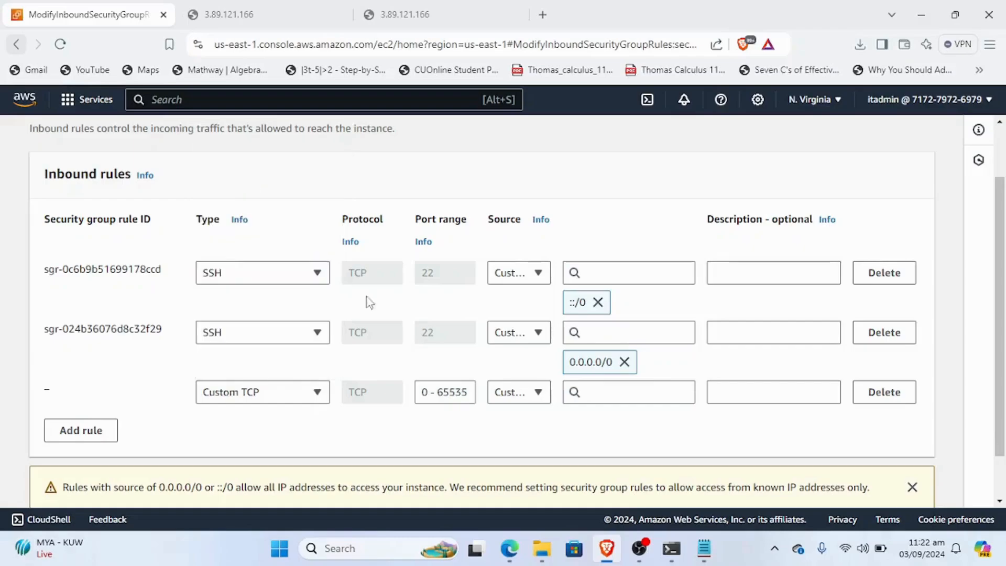
Step: Set the new Custom TCP rule's port range to 80 and its source to Anywhere-IPv4
{"action": "left_click", "coordinate": [451, 393]}
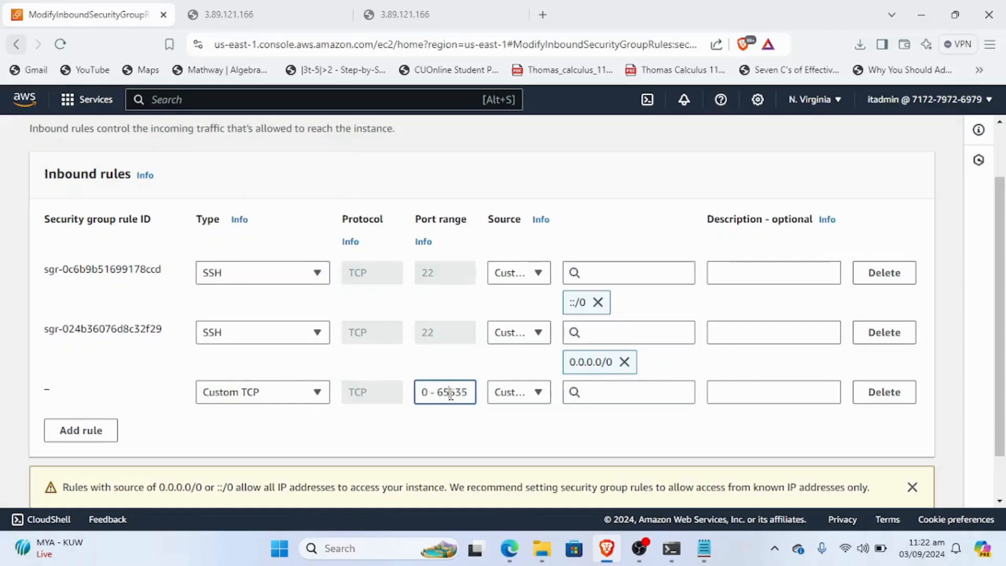
{"action": "triple_click", "coordinate": [451, 394]}
{"action": "type", "text": "80"}
{"action": "left_click", "coordinate": [538, 393]}
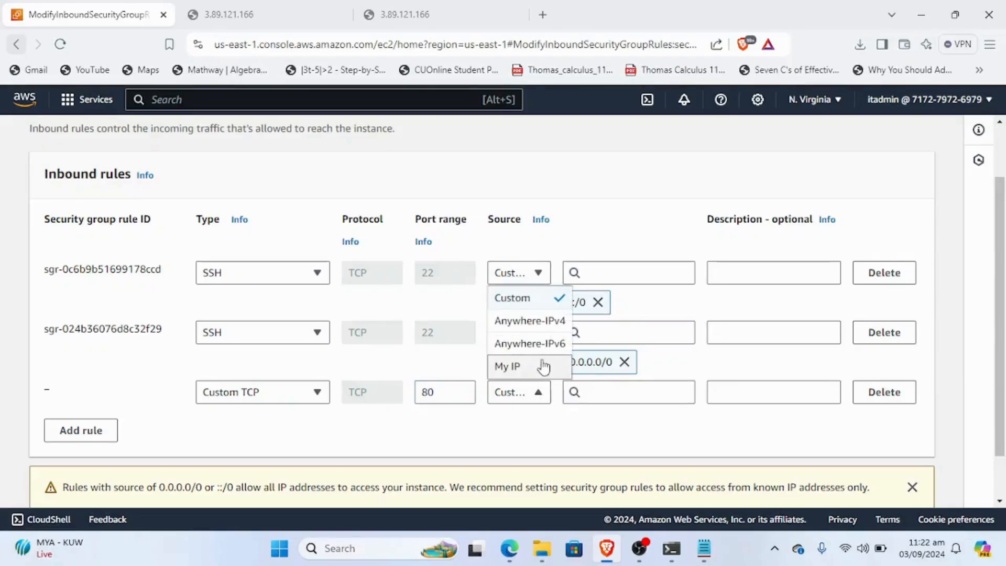
{"action": "left_click", "coordinate": [540, 322]}
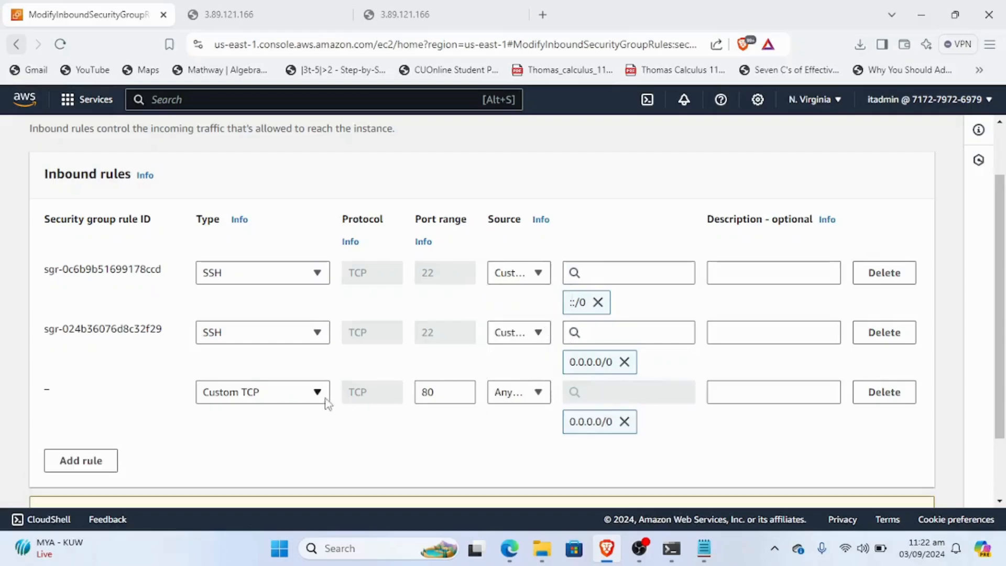
Step: Add another Custom TCP rule for port 80 with source Anywhere-IPv6 and save the inbound rules
{"action": "left_click", "coordinate": [108, 461]}
{"action": "left_click", "coordinate": [436, 451]}
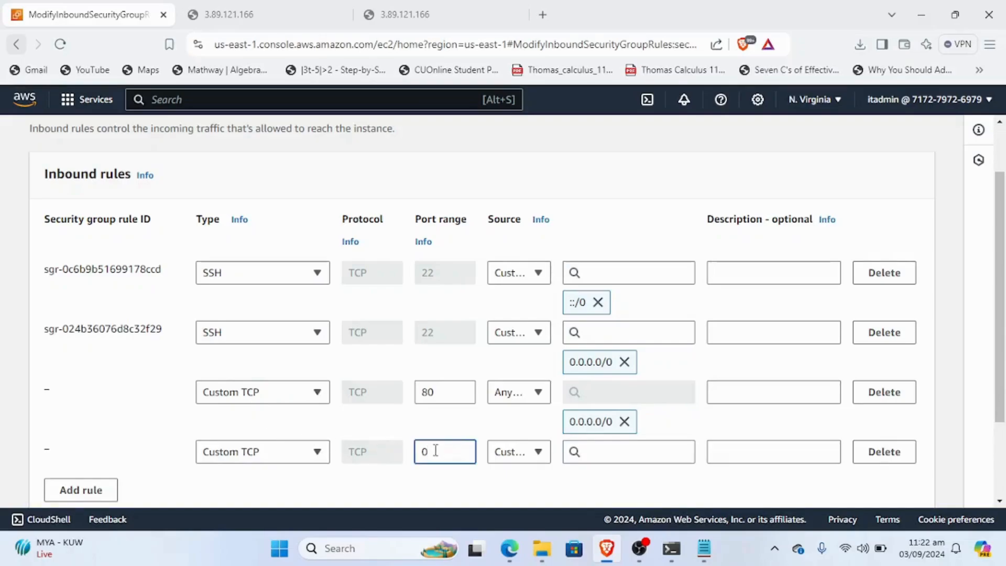
{"action": "type", "text": "80"}
{"action": "left_click", "coordinate": [518, 451]}
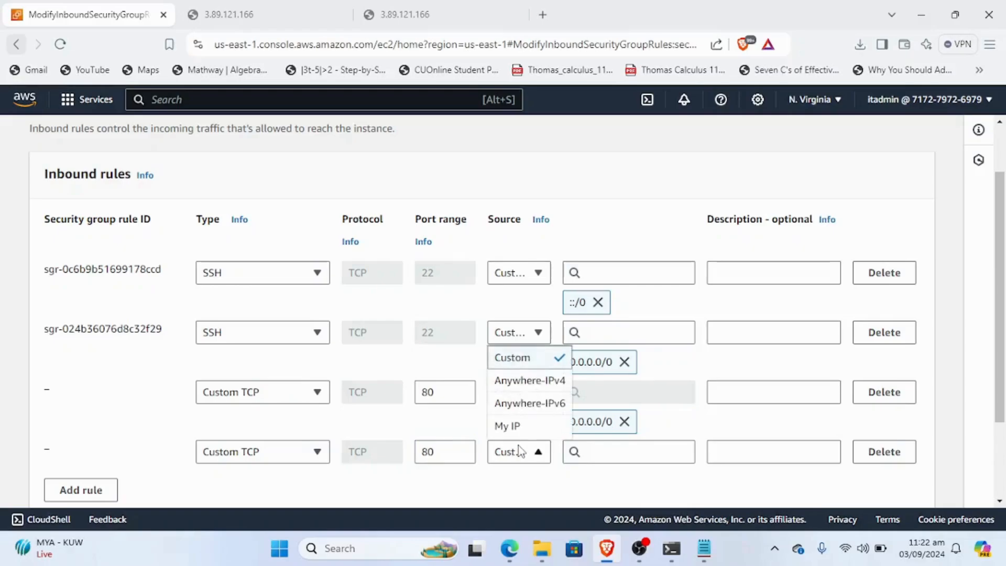
{"action": "left_click", "coordinate": [544, 404]}
{"action": "left_click", "coordinate": [540, 398]}
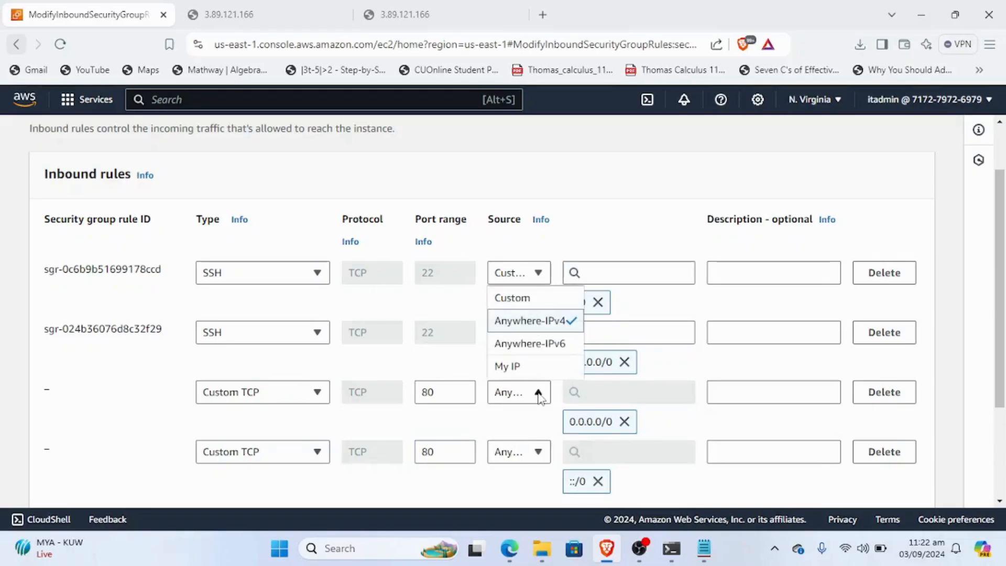
{"action": "left_click", "coordinate": [540, 398]}
{"action": "scroll", "coordinate": [692, 400], "scroll_direction": "down", "scroll_amount": 3}
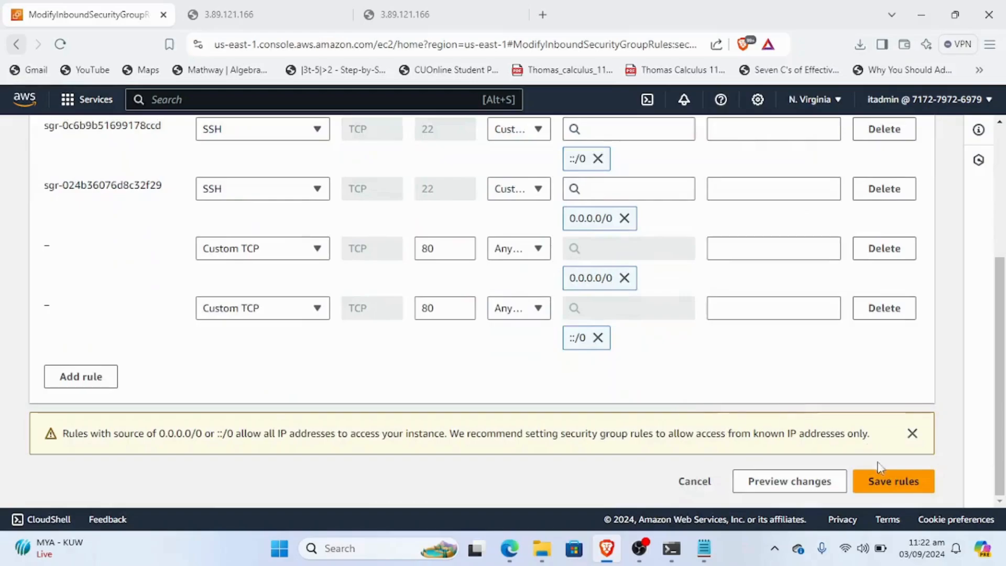
{"action": "left_click", "coordinate": [882, 487]}
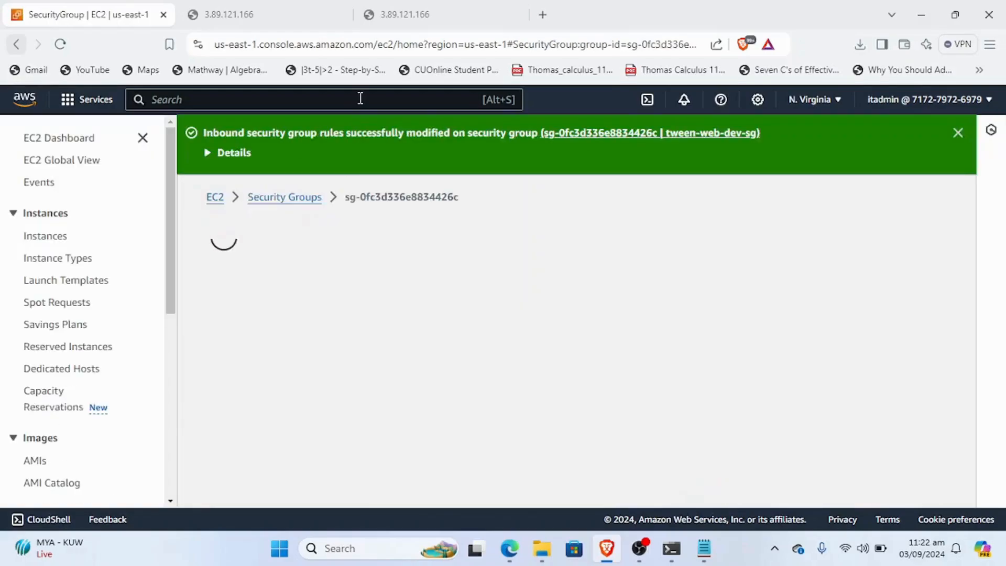
Step: Reload the 3.89.121.166 page in its Brave tab to check the deployed website
{"action": "left_click", "coordinate": [460, 6]}
{"action": "key", "text": "F5"}
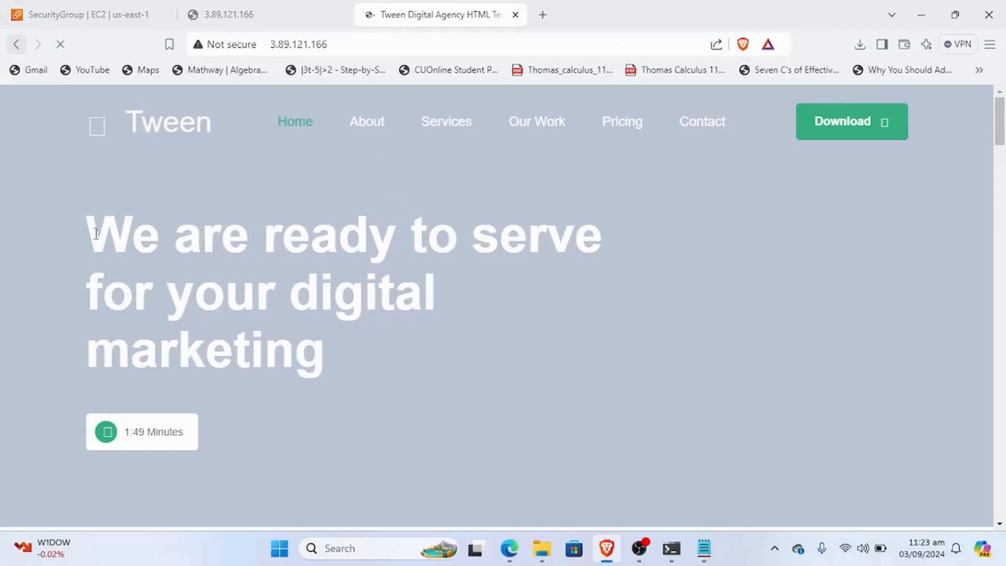
{"action": "left_click_drag", "start_coordinate": [97, 233], "coordinate": [310, 294]}
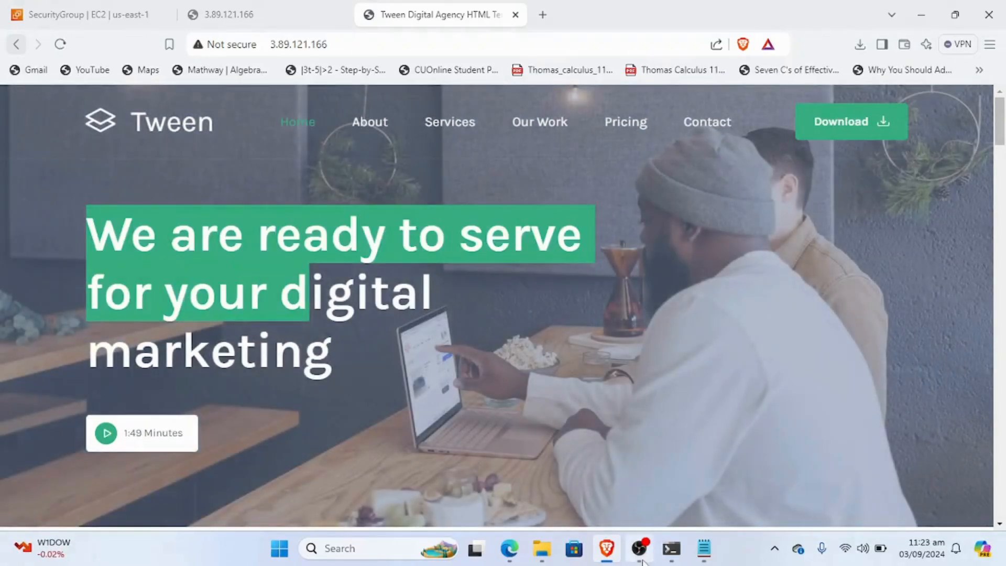
Step: Switch to Edge and reload the 3.89.121.166 page there to check the website in a second browser
{"action": "left_click", "coordinate": [668, 555]}
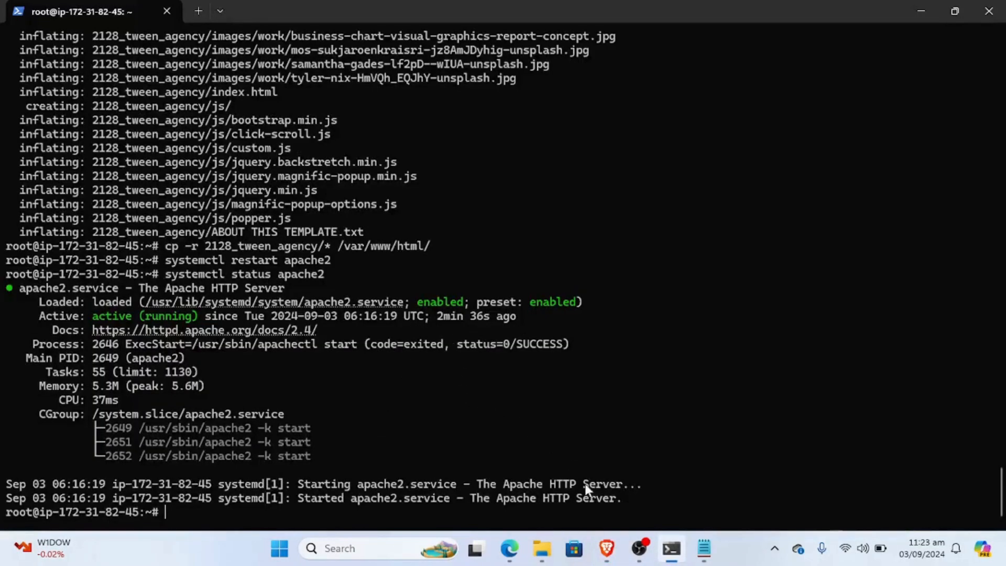
{"action": "left_click", "coordinate": [510, 548]}
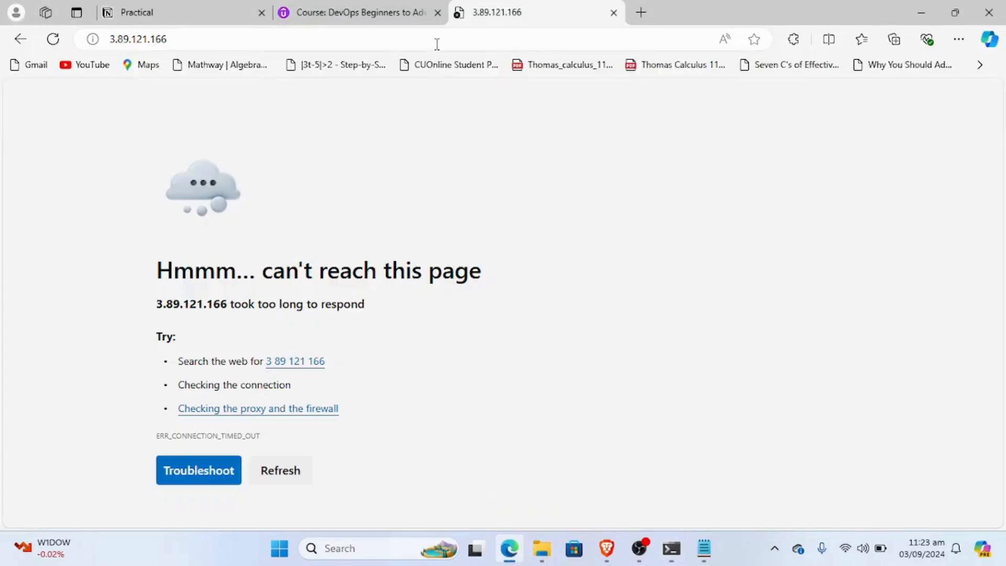
{"action": "left_click", "coordinate": [394, 5]}
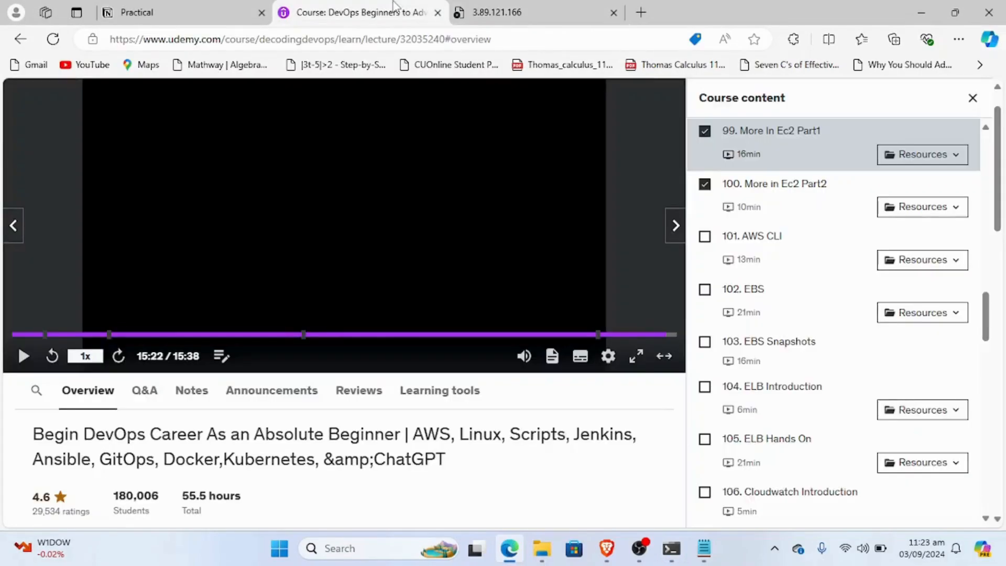
{"action": "left_click", "coordinate": [498, 6]}
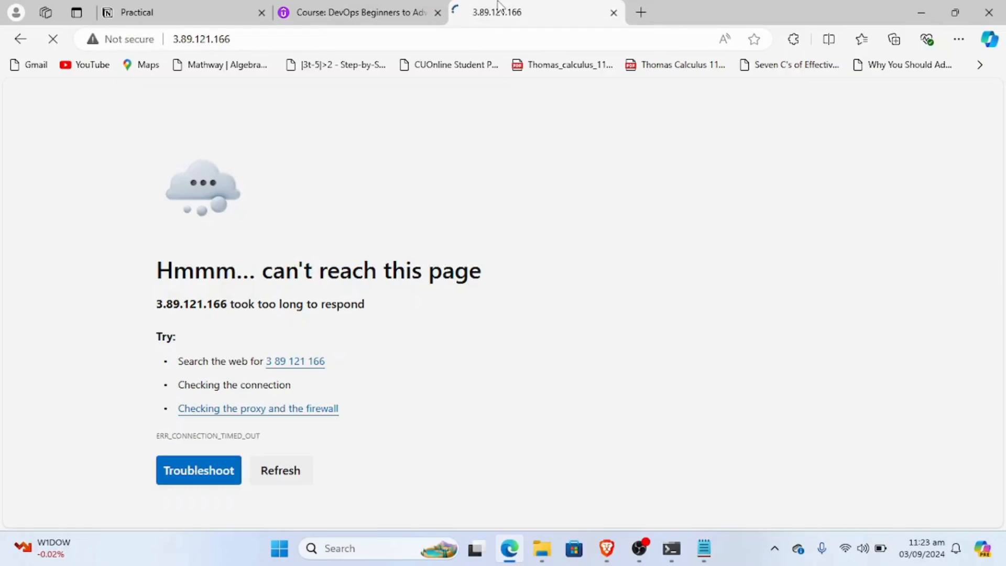
{"action": "left_click_drag", "start_coordinate": [278, 41], "coordinate": [179, 44]}
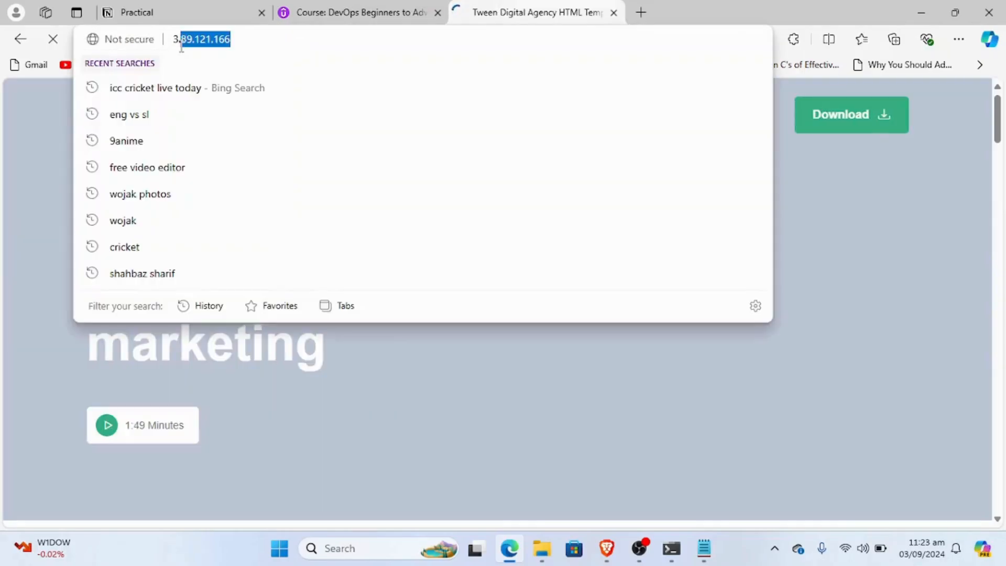